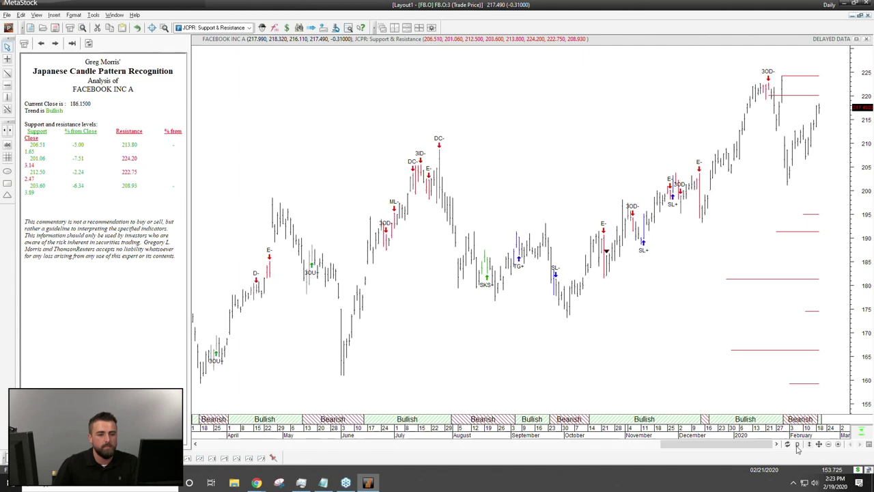
- Refresh the expert commentary so FB's candle report shows the 9/6/2019 Upside Tasuki Gap+ pattern
left_click(72, 43)
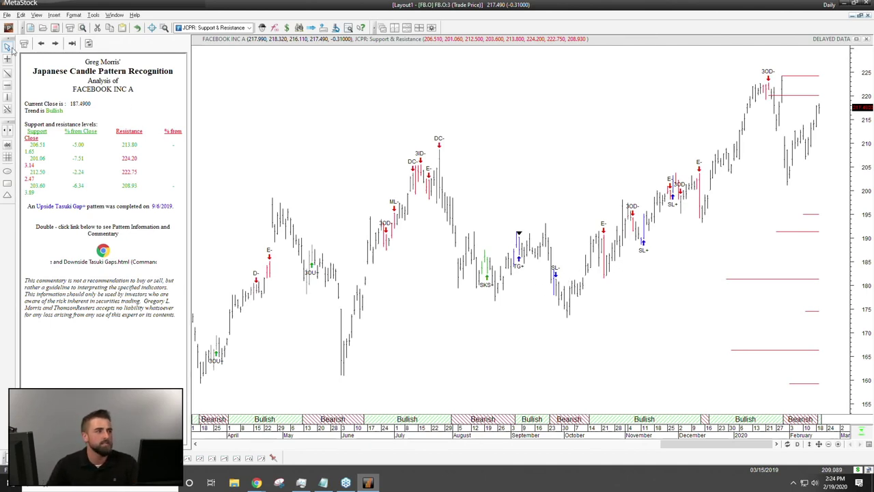
- Open the Power Console on its Explore page of explorations and instrument lists
left_click(9, 28)
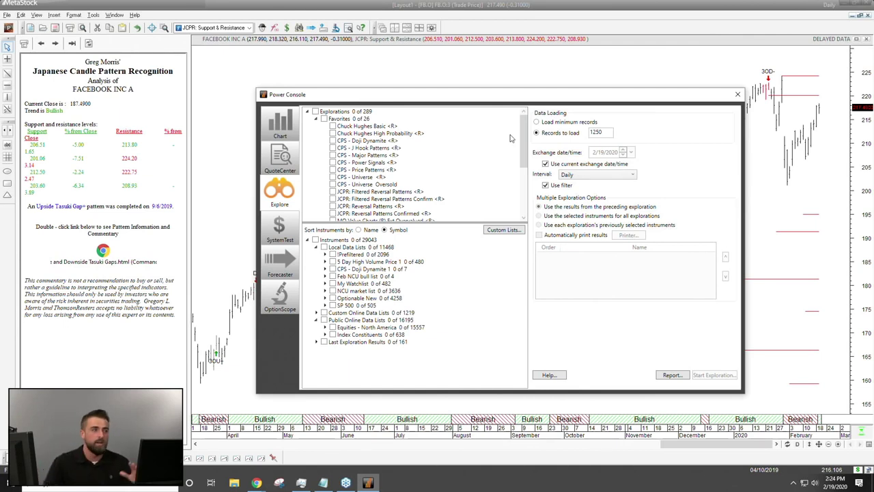
- Open AB SVENSK ELEMENTS LKD RGR INDEX ETN charts from the JCPR: Reversal Patterns report
scroll(440, 154, "down", 4)
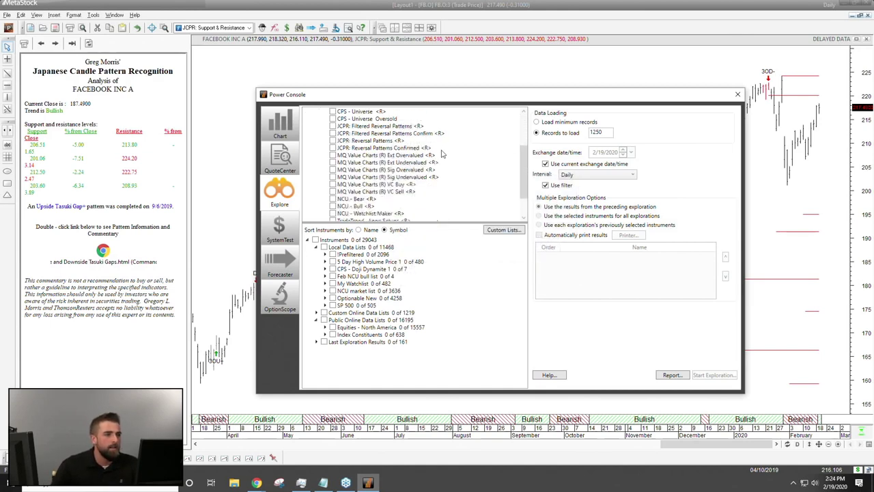
scroll(382, 146, "up", 1)
right_click(383, 142)
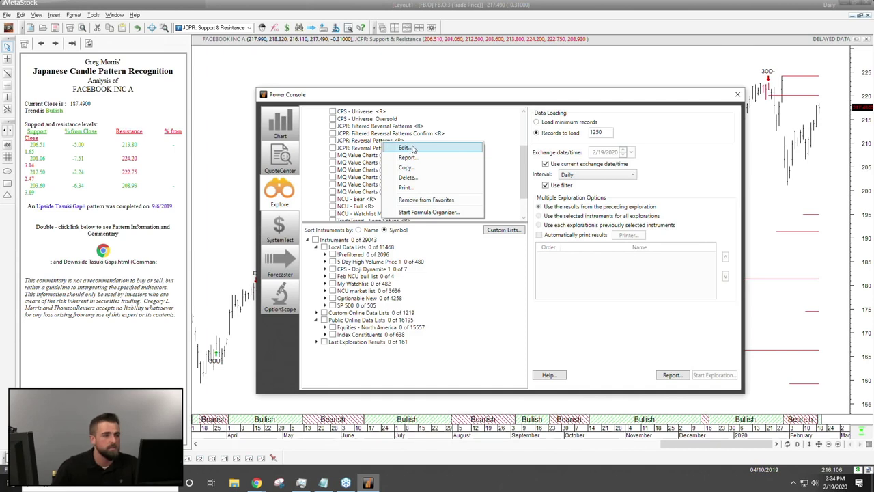
left_click(408, 157)
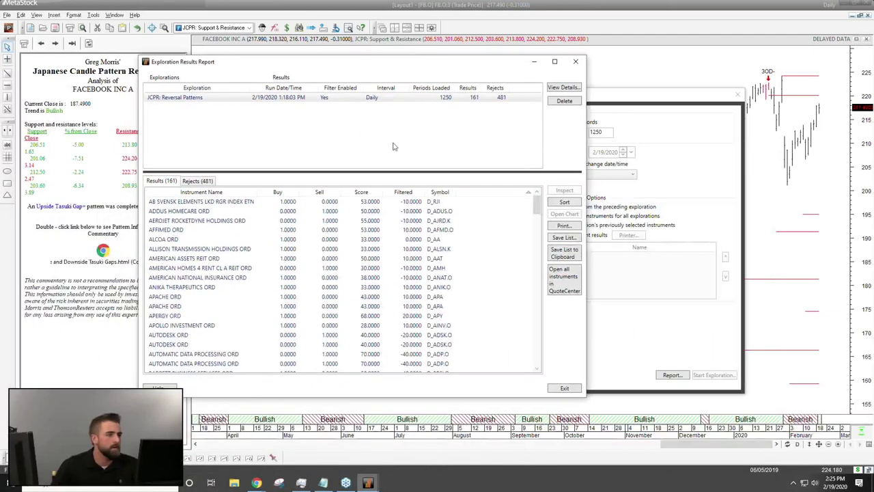
double_click(225, 203)
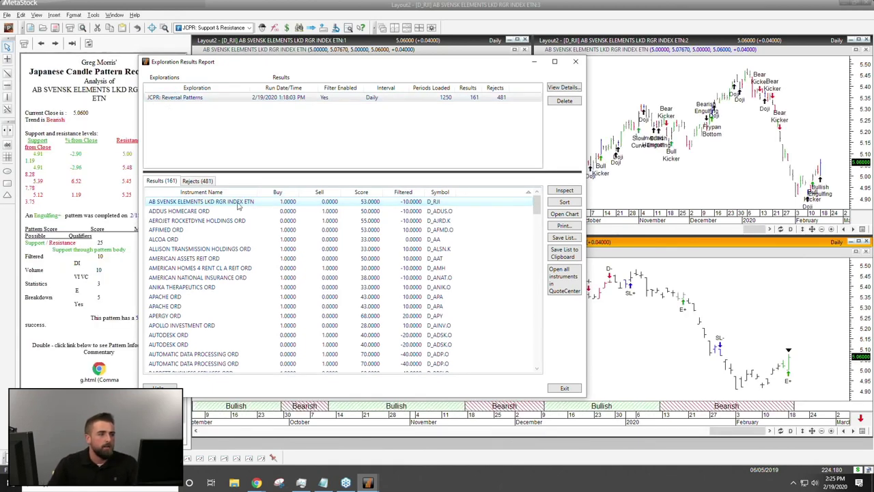
double_click(196, 206)
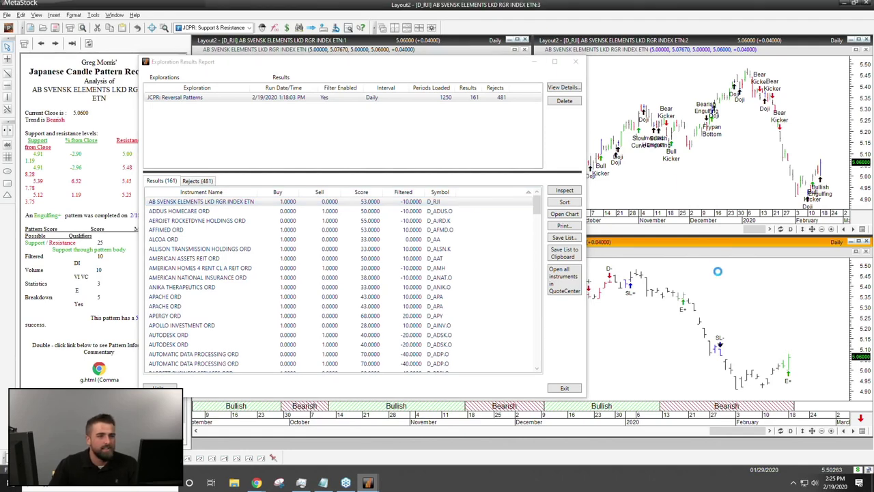
left_click(531, 63)
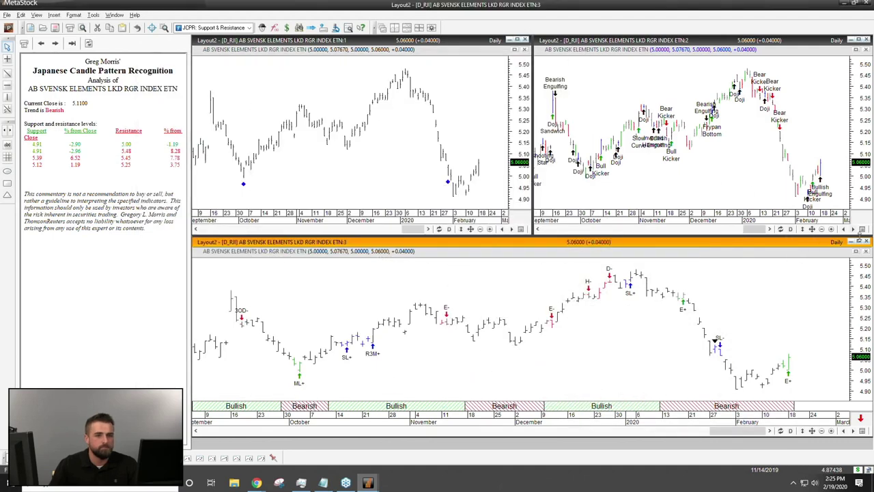
- Maximize the third AB SVENSK chart and zoom in three steps on recent bars
left_click(858, 242)
right_click(794, 244)
left_click(799, 208)
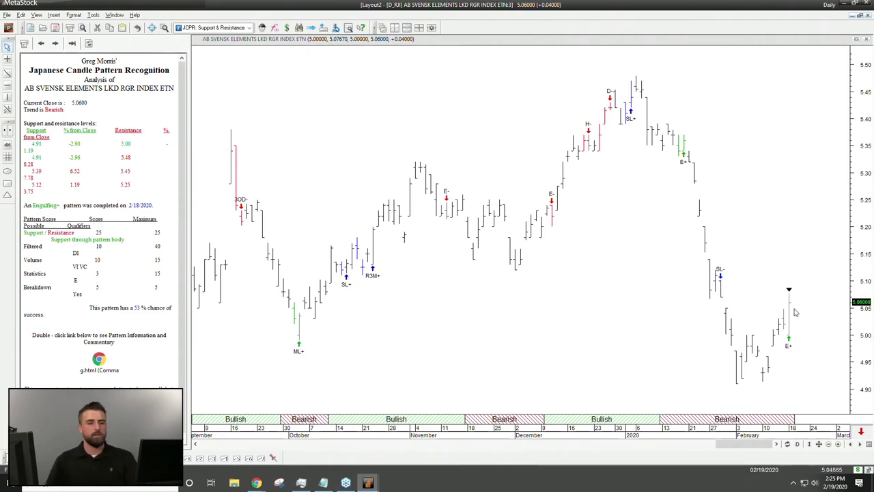
left_click(838, 444)
left_click(838, 444)
left_click(838, 443)
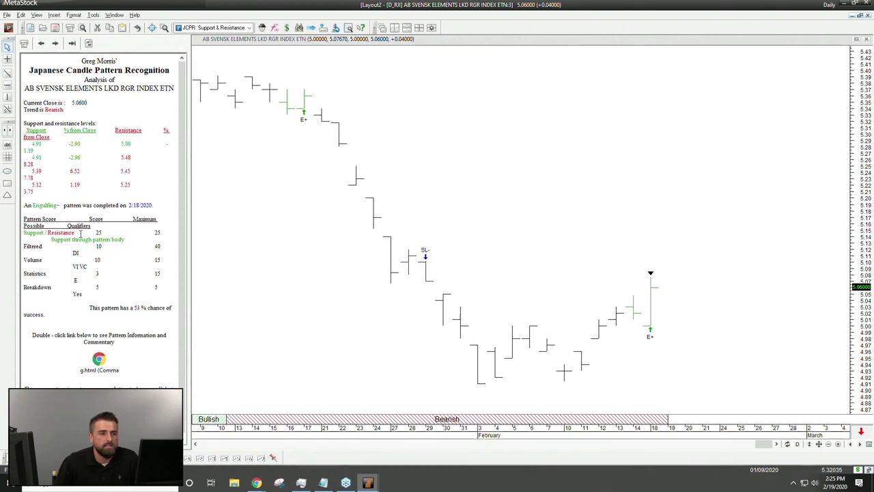
- Plot the JCPR: Support & Resistance indicator on the chart
left_click(249, 27)
left_click(248, 49)
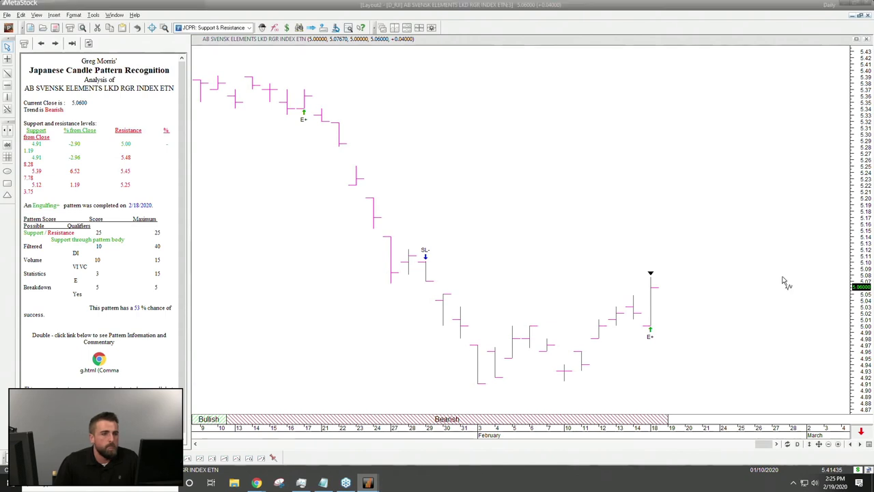
left_click(415, 295)
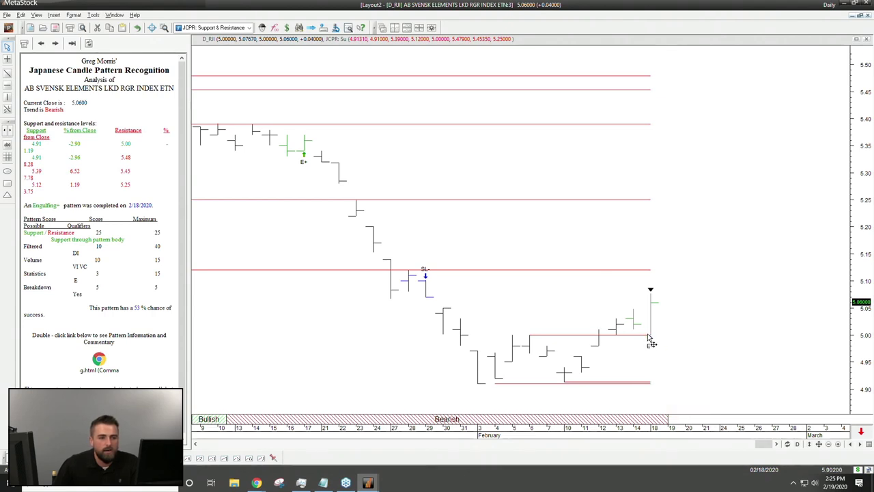
mouse_move(649, 341)
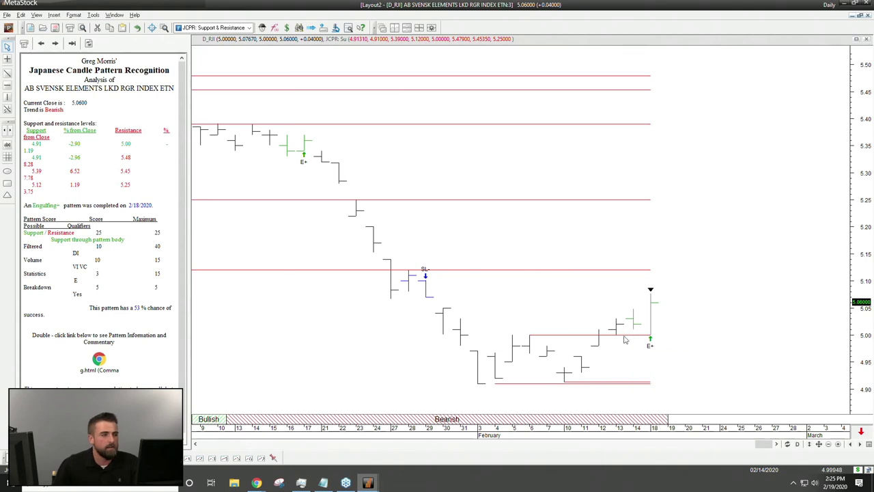
double_click(106, 234)
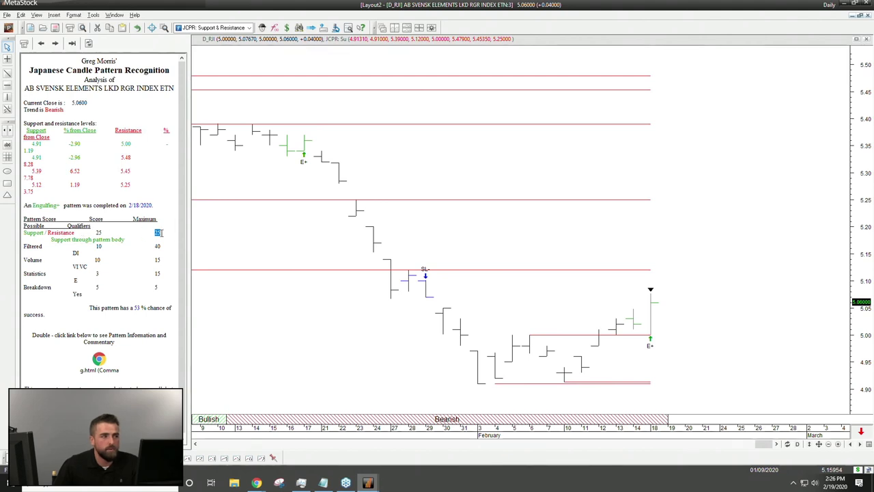
double_click(97, 231)
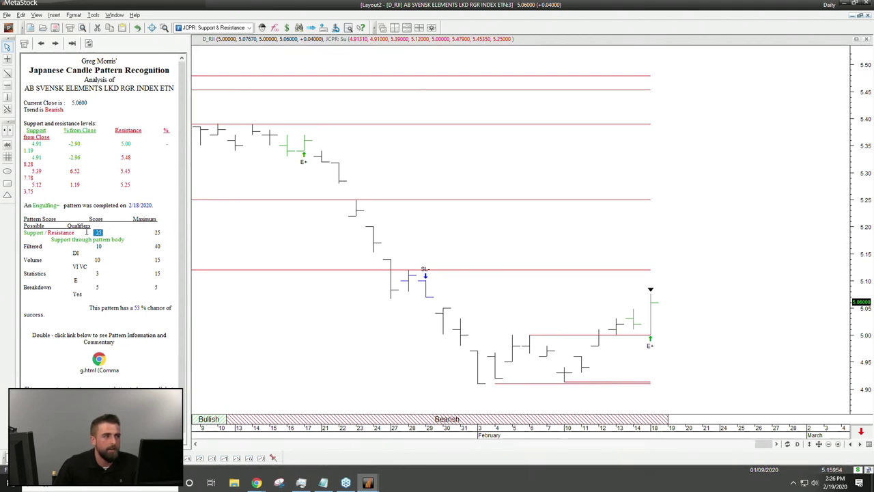
left_click(35, 248)
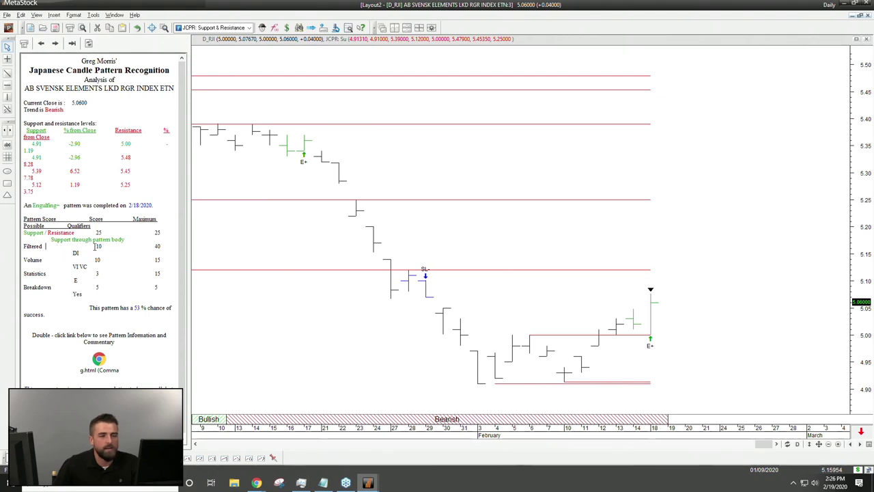
double_click(98, 246)
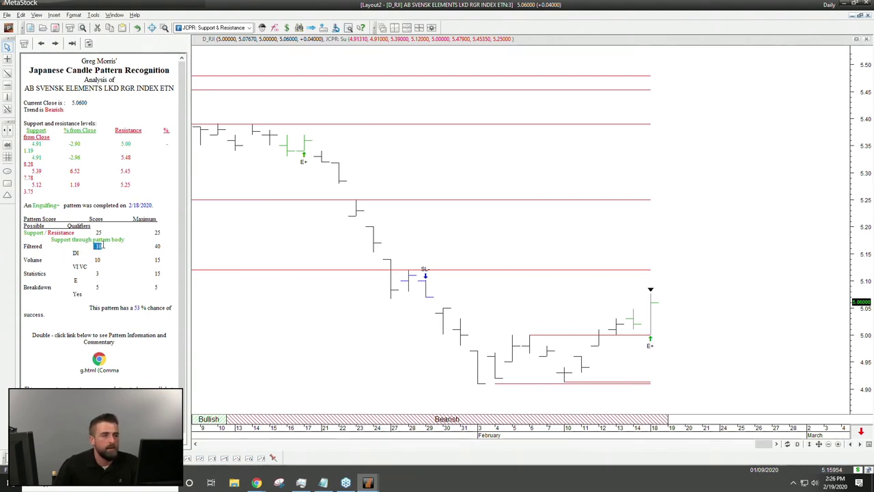
double_click(158, 246)
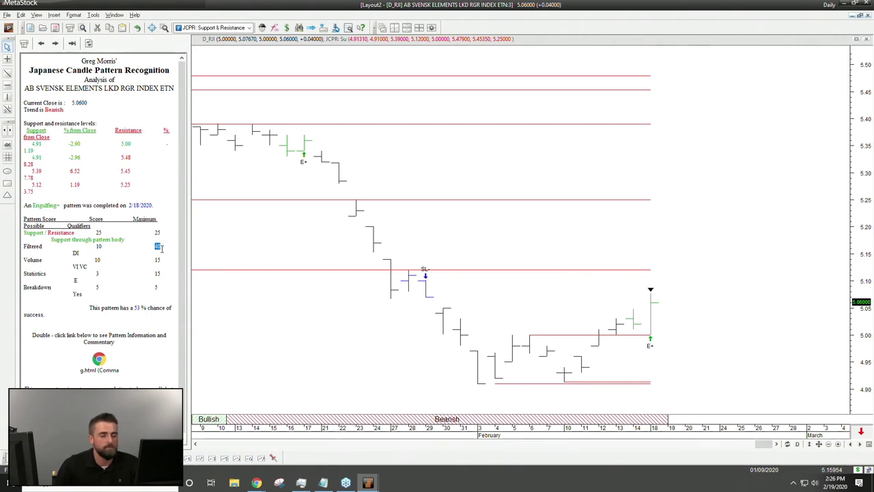
left_click(108, 247)
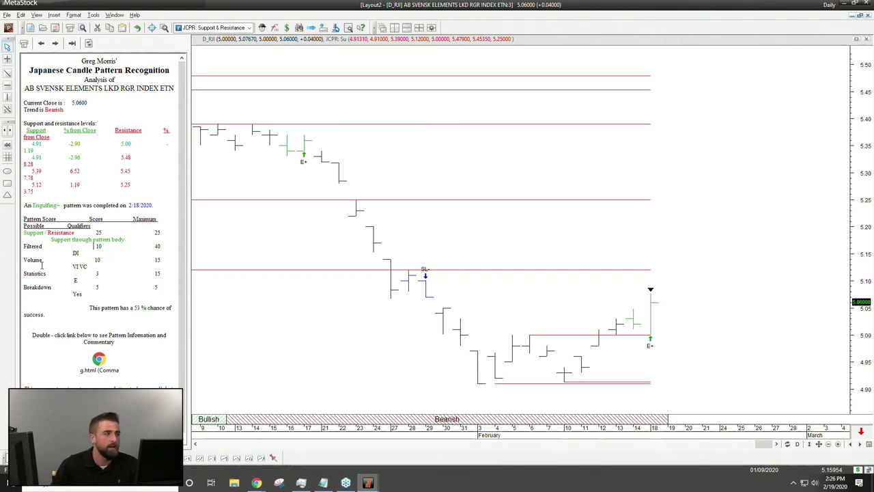
double_click(98, 260)
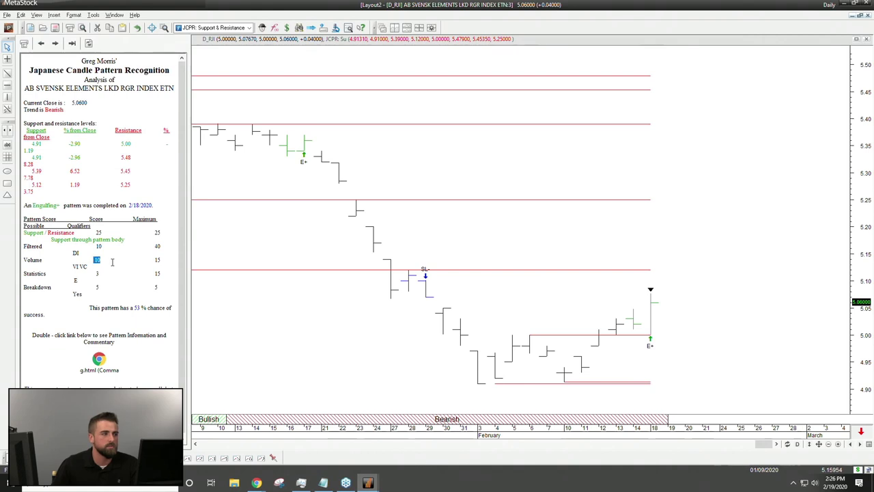
double_click(96, 273)
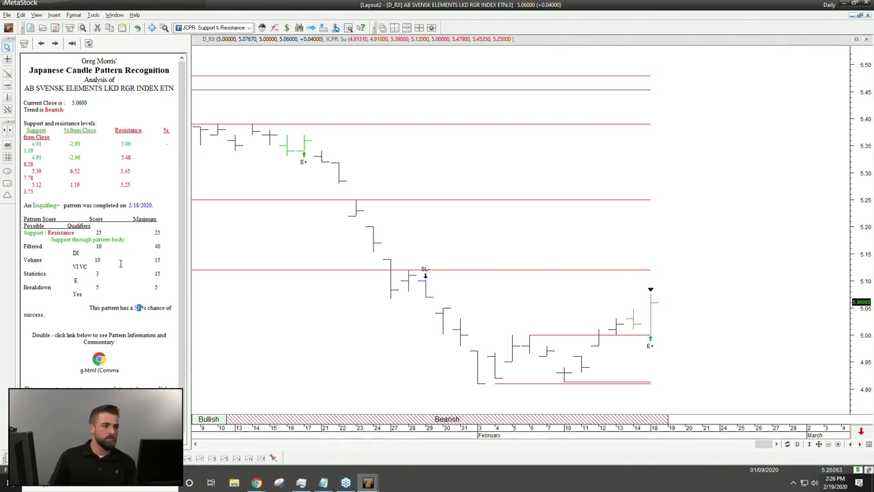
left_click(141, 309)
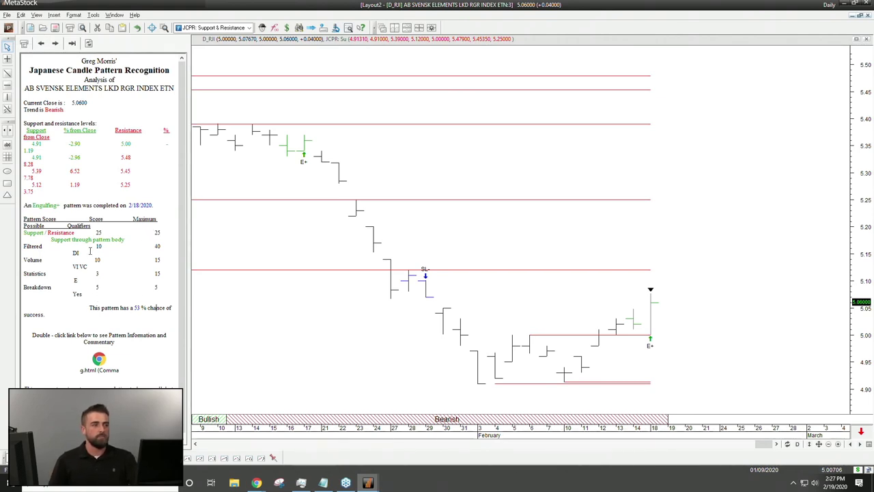
- Bring up the results report of the JCPR: Filtered Reversal Patterns exploration
left_click(8, 27)
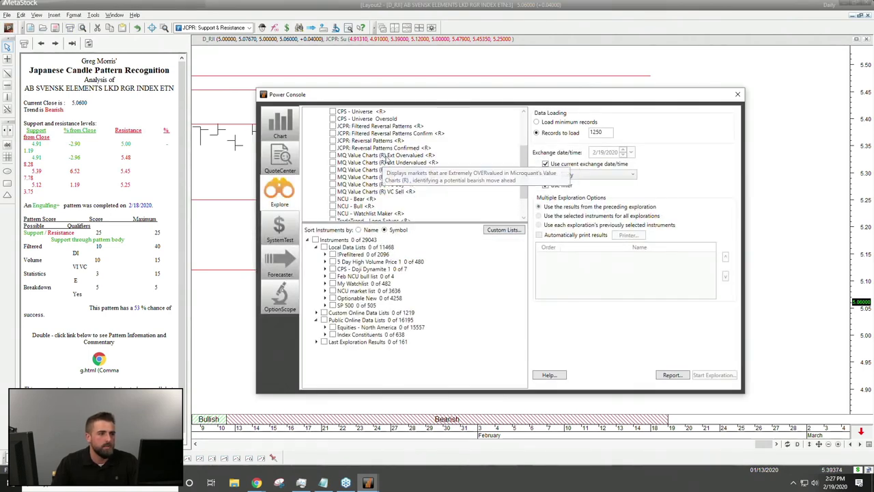
scroll(393, 174, "up", 2)
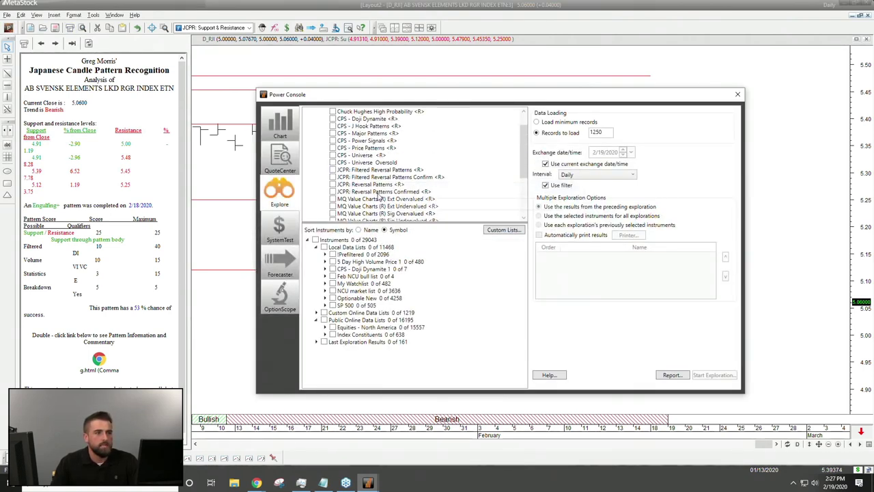
left_click(380, 170)
right_click(389, 170)
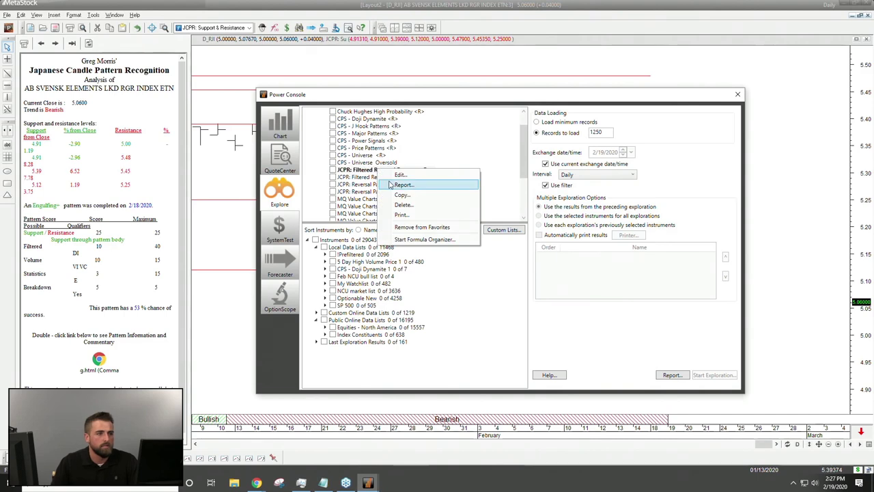
left_click(392, 185)
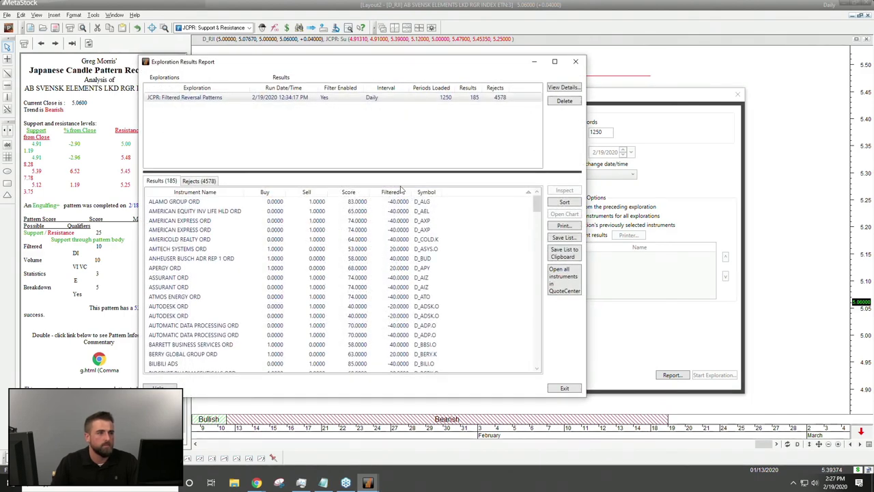
- Sort results by Score descending and chart the top result, First Trust Preferred Sec Income ETF
left_click(362, 193)
left_click(363, 194)
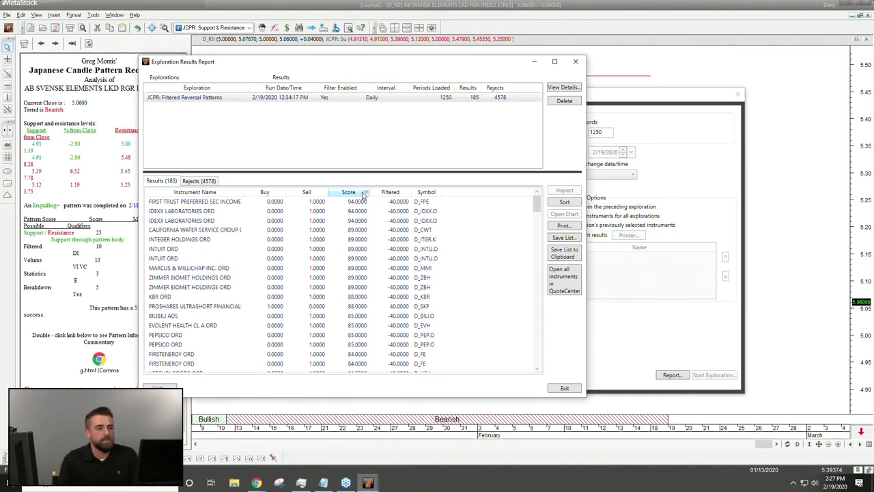
left_click(195, 202)
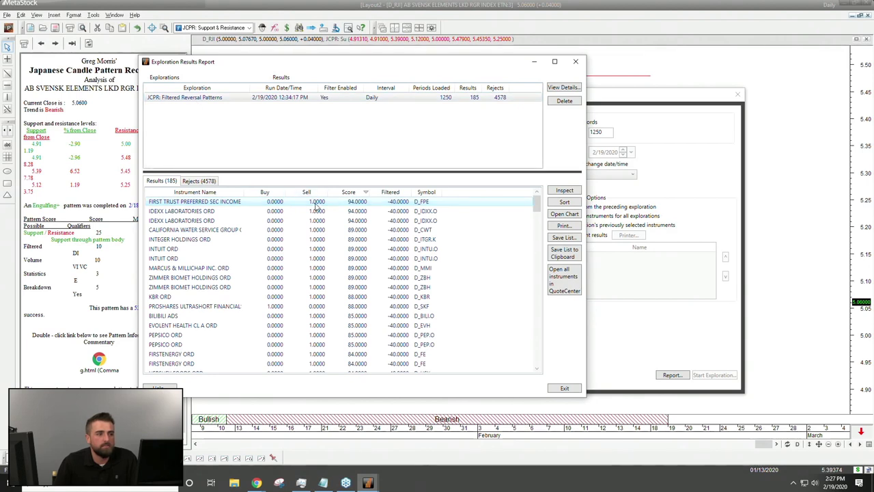
double_click(351, 204)
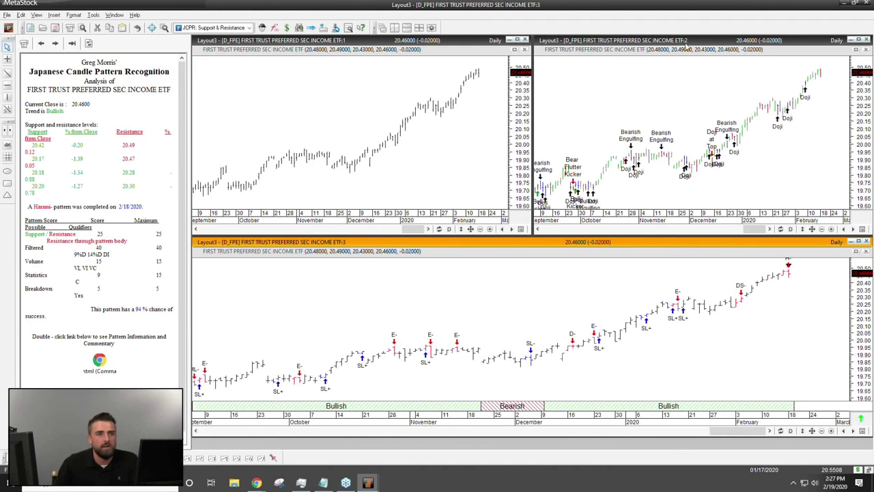
- Zoom the upper-right chart in three steps and select the 2/18/2020 bar
left_click(633, 84)
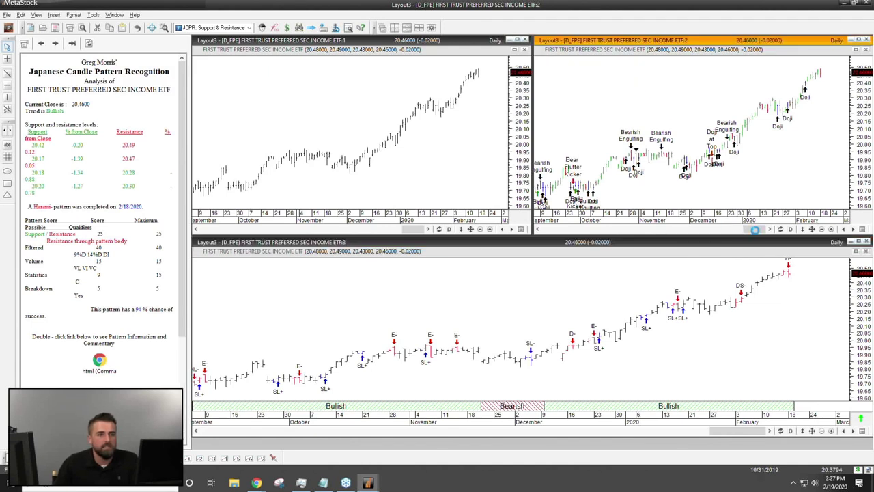
left_click(830, 230)
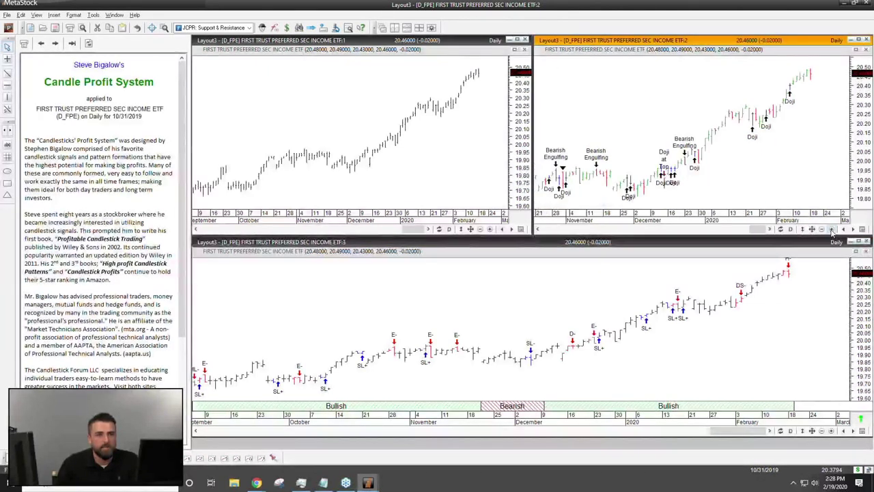
left_click(831, 229)
left_click(831, 229)
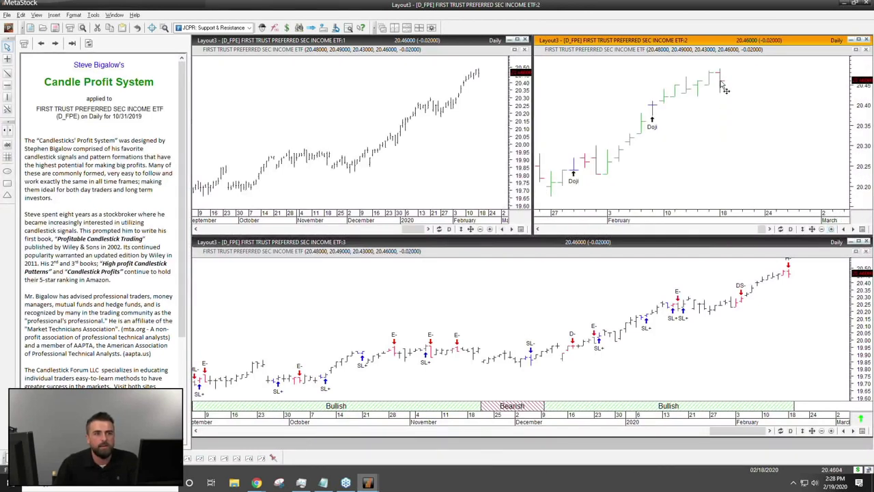
mouse_move(722, 84)
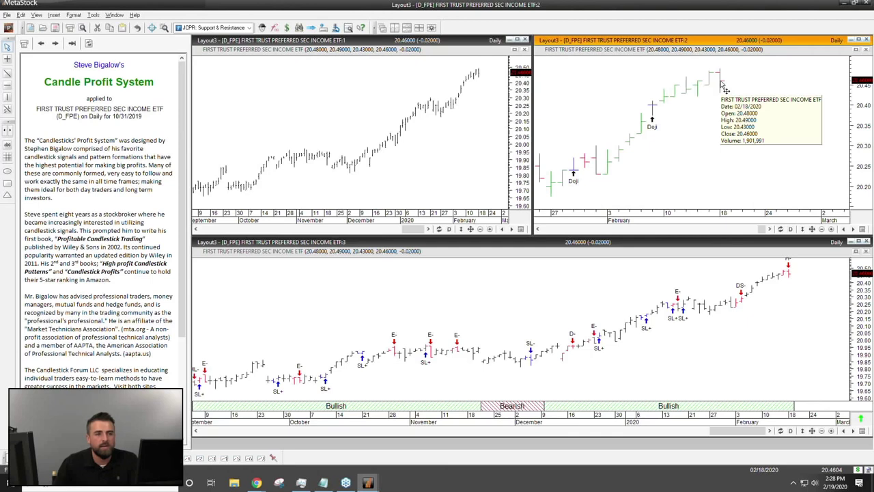
left_click(722, 79)
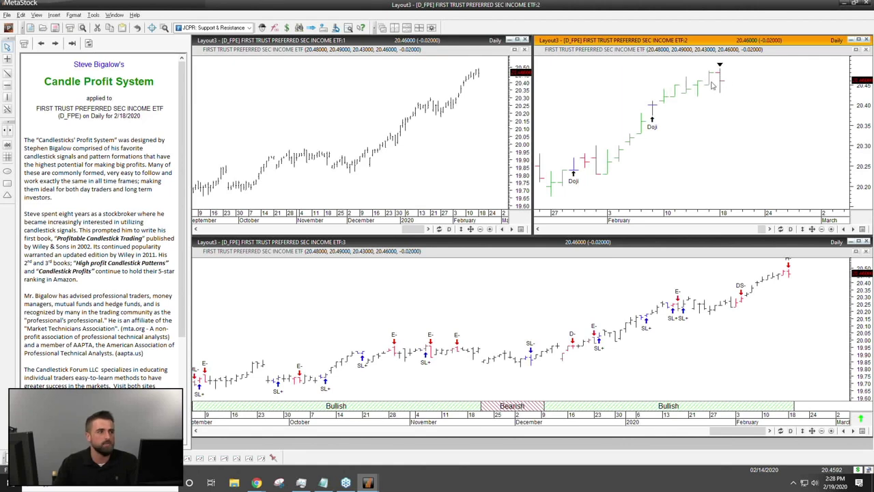
- Browse the upper-left chart's Expert Advisor Attach list, then close it without attaching
right_click(443, 137)
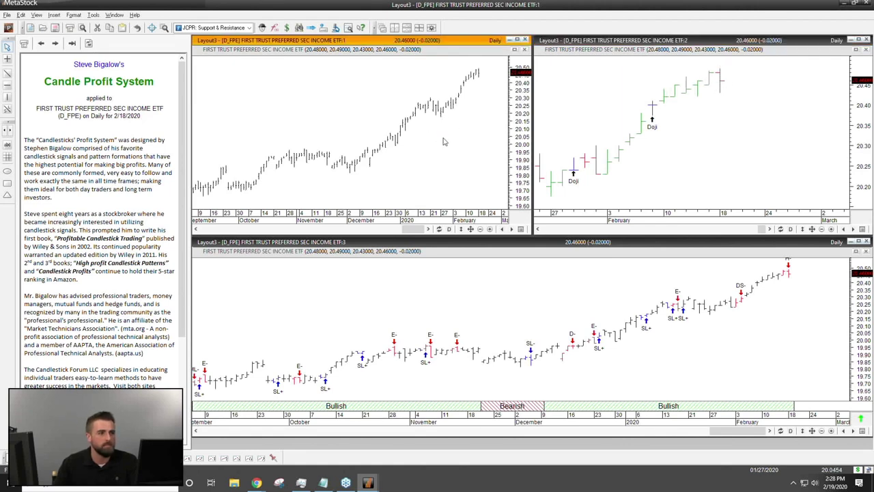
mouse_move(471, 168)
left_click(529, 178)
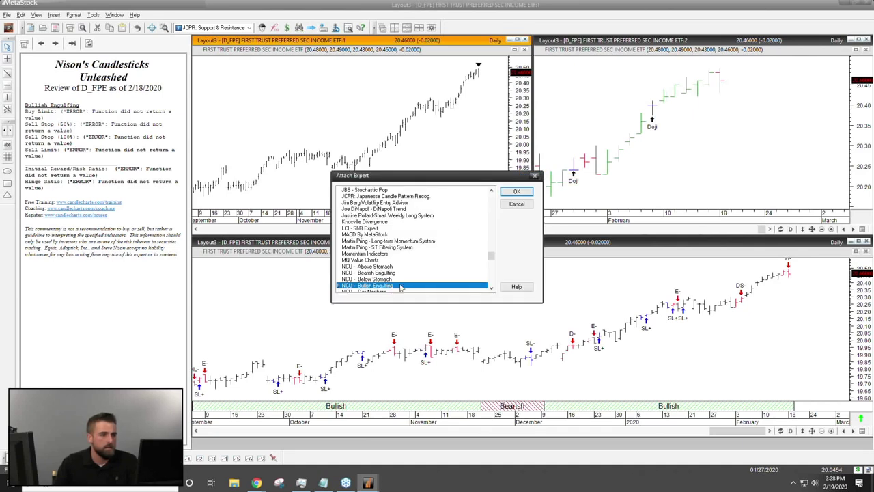
scroll(401, 287, "down", 2)
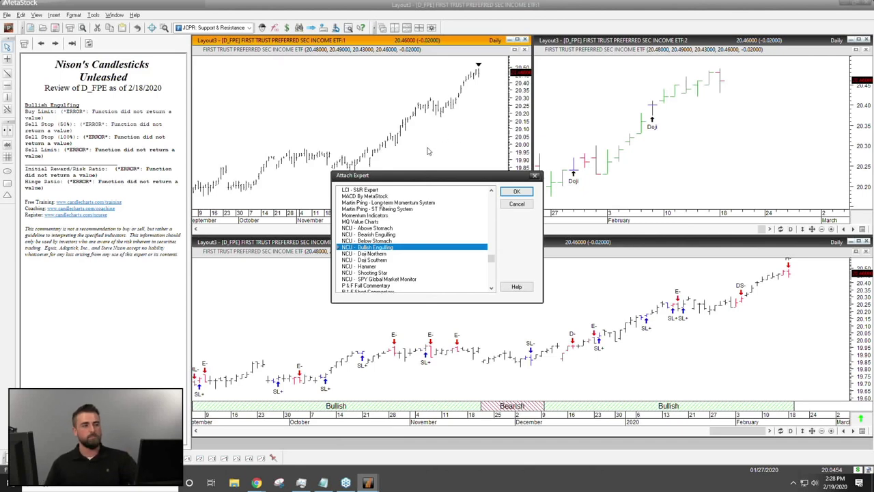
left_click(534, 176)
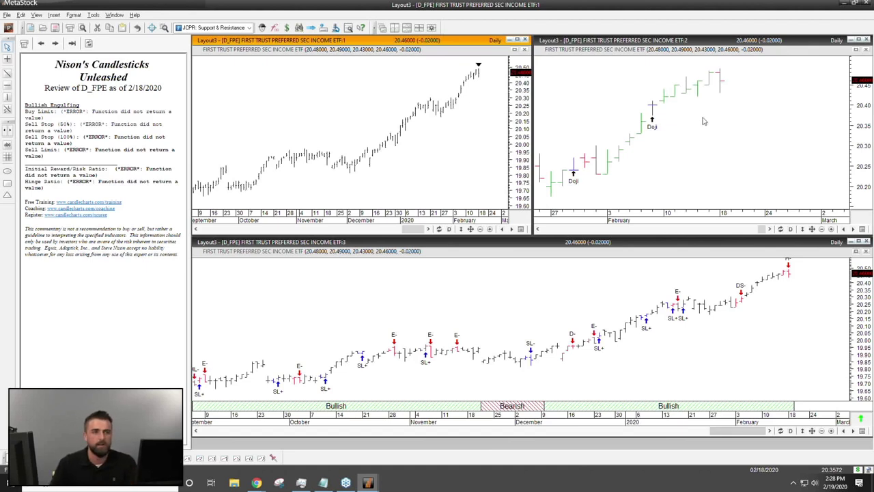
- Zoom the bottom chart to December–February, note the 94% success figure, open the Harami link
left_click(798, 280)
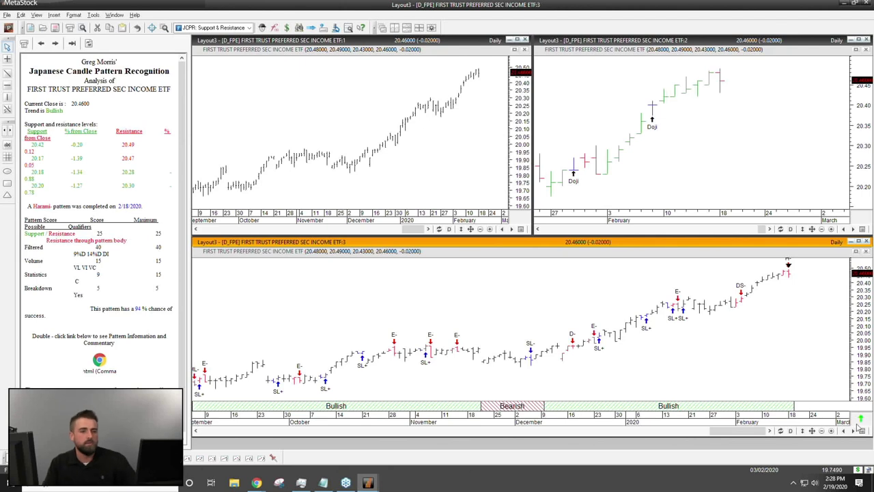
left_click(832, 431)
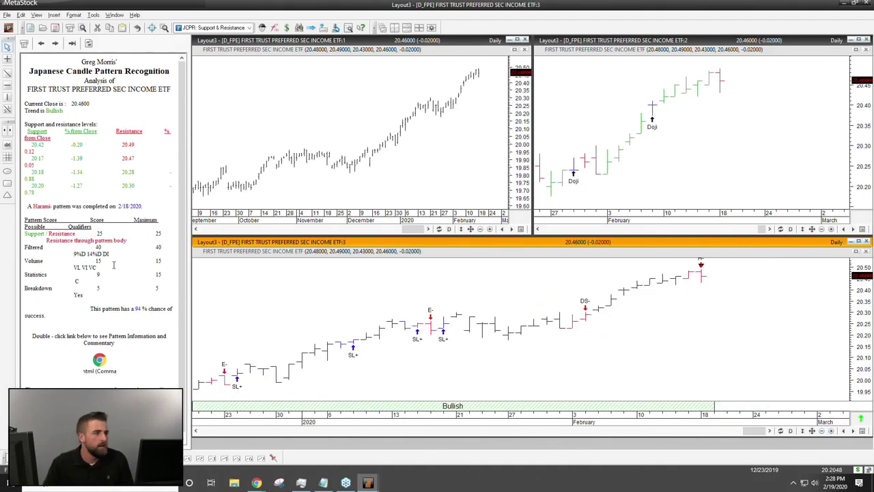
left_click_drag(136, 309, 161, 311)
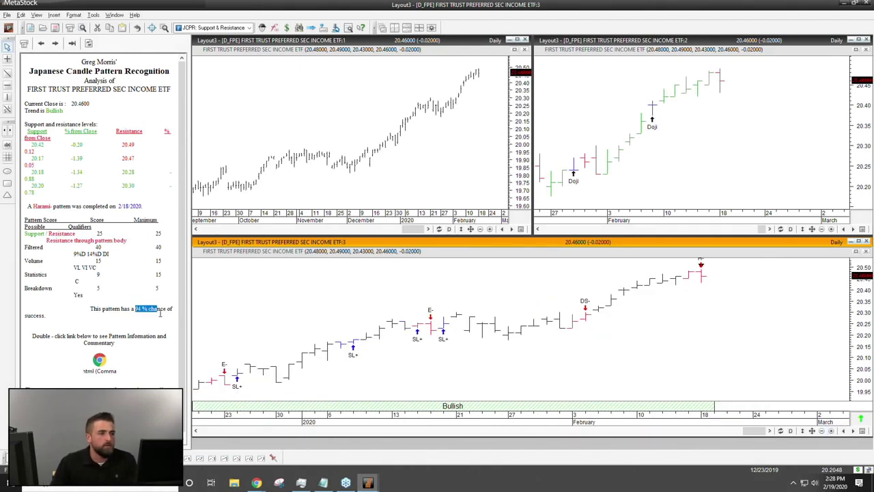
left_click(152, 312)
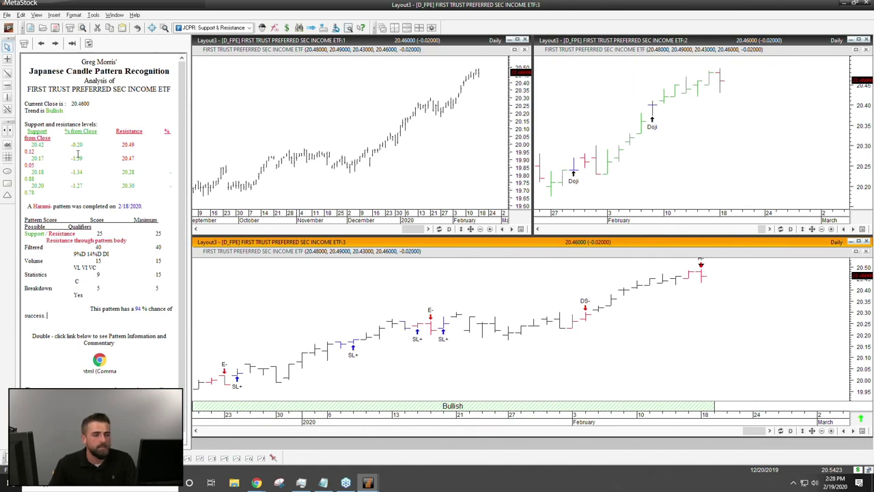
scroll(122, 171, "down", 1)
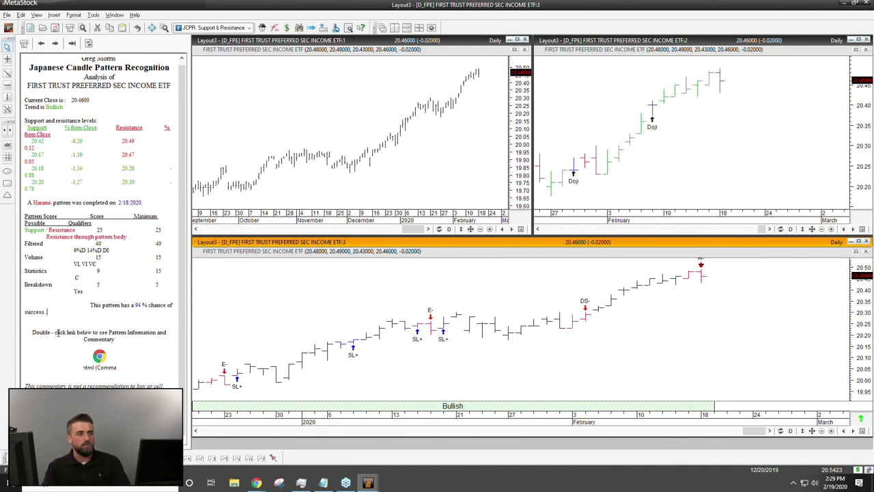
double_click(100, 356)
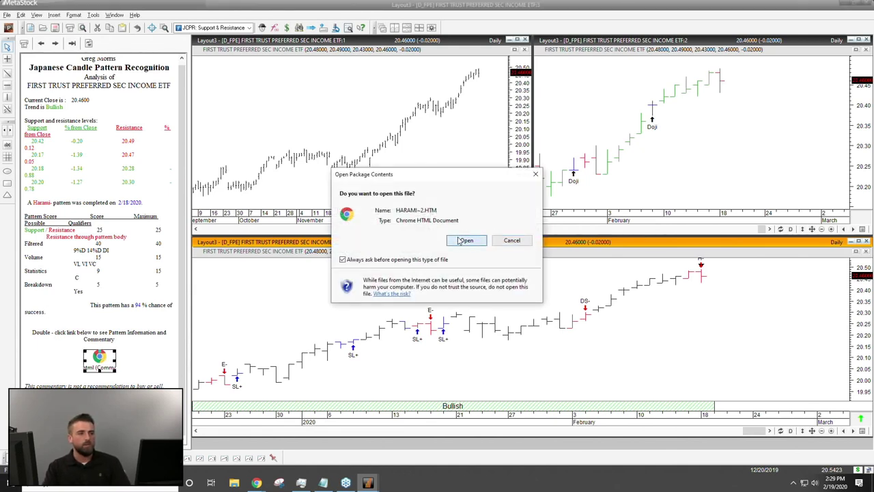
- Open the Harami commentary page and highlight its explanation of the Harami arrangement
left_click(464, 240)
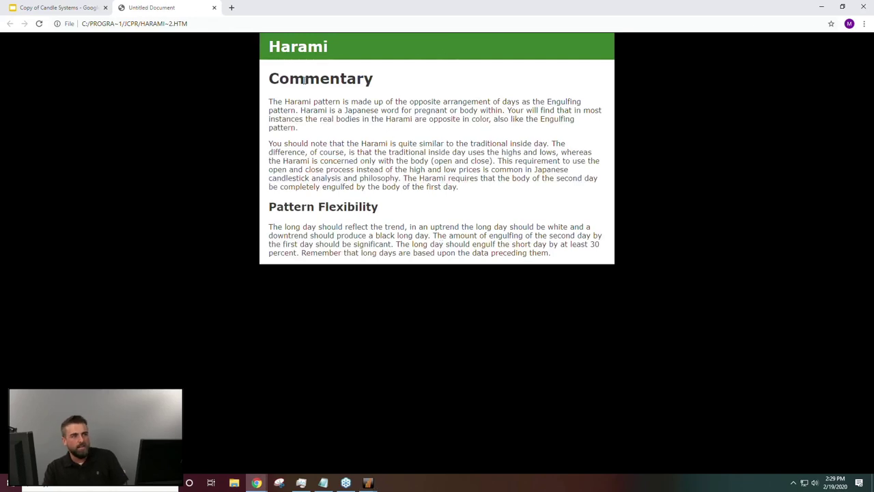
left_click_drag(277, 83, 473, 139)
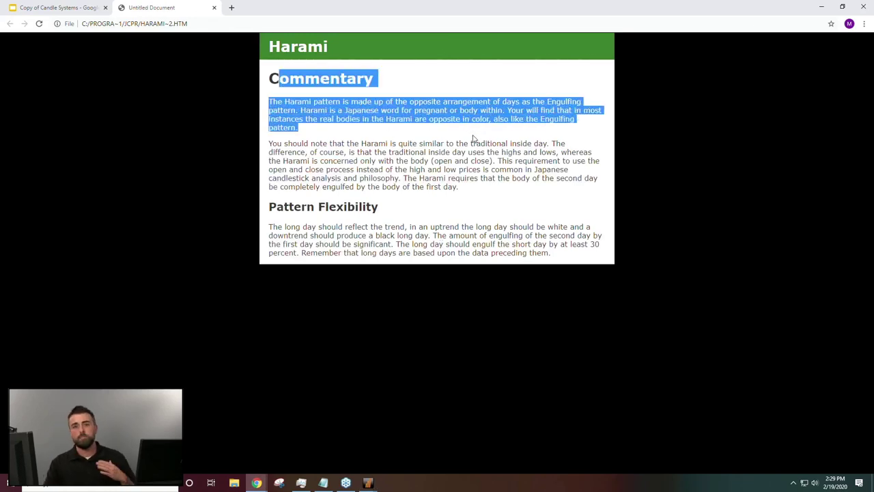
left_click(465, 142)
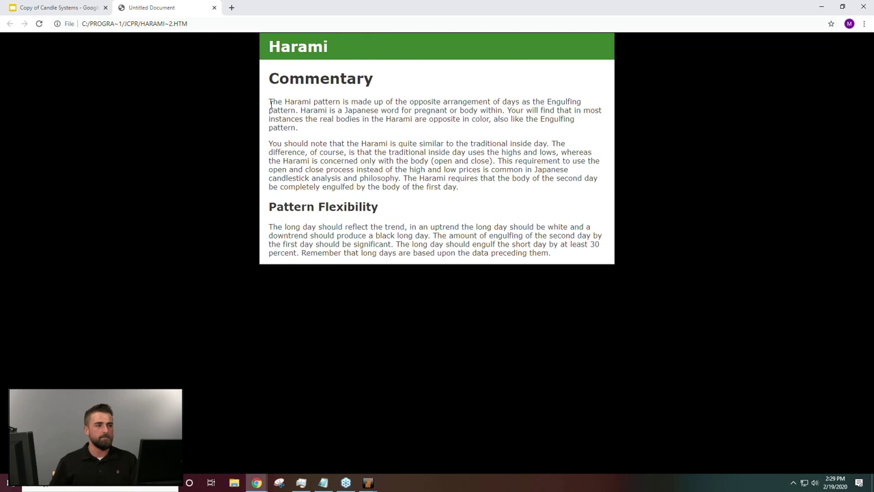
left_click_drag(271, 102, 345, 100)
left_click(445, 83)
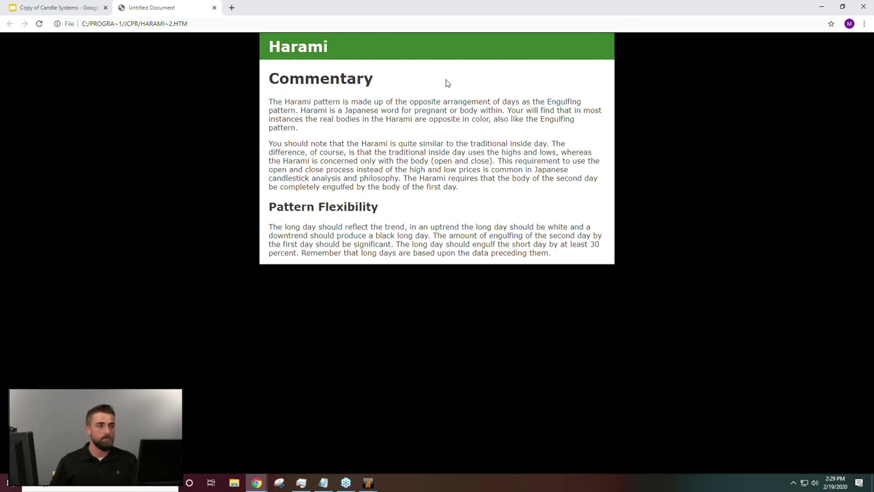
left_click_drag(422, 101, 599, 114)
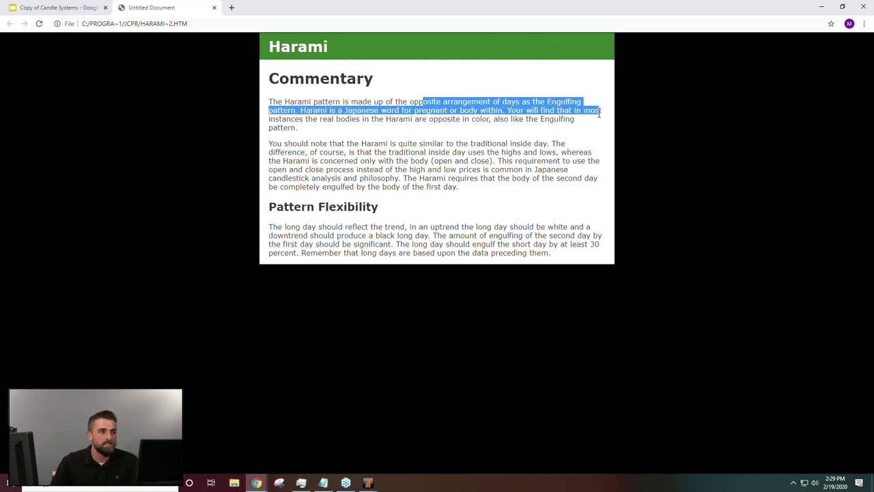
left_click_drag(599, 114, 599, 118)
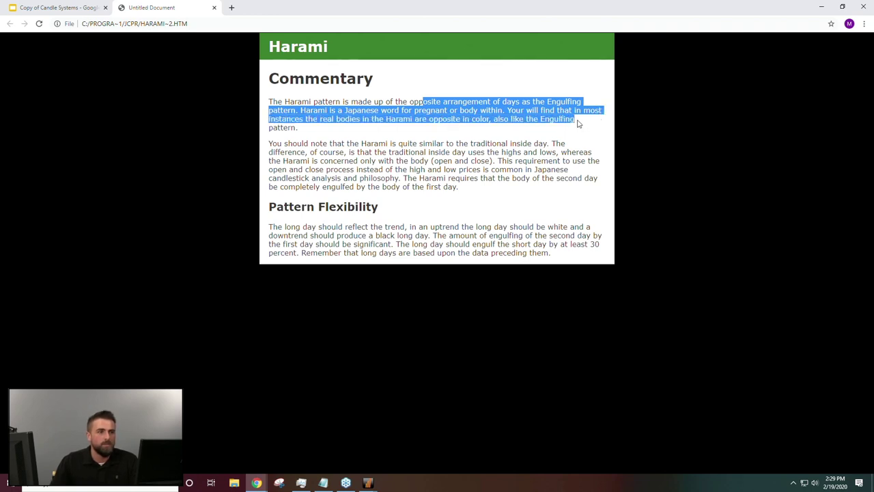
left_click(369, 129)
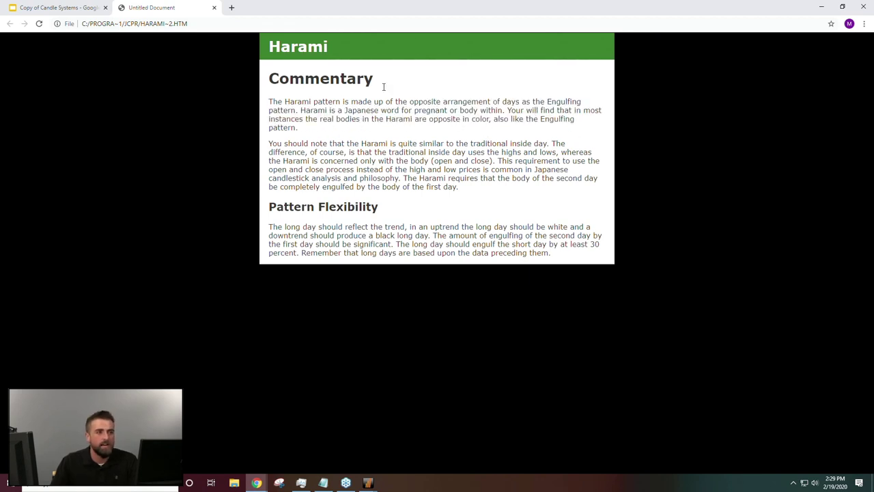
- Highlight further passages of the Harami commentary's first and second paragraphs
left_click_drag(468, 194, 280, 113)
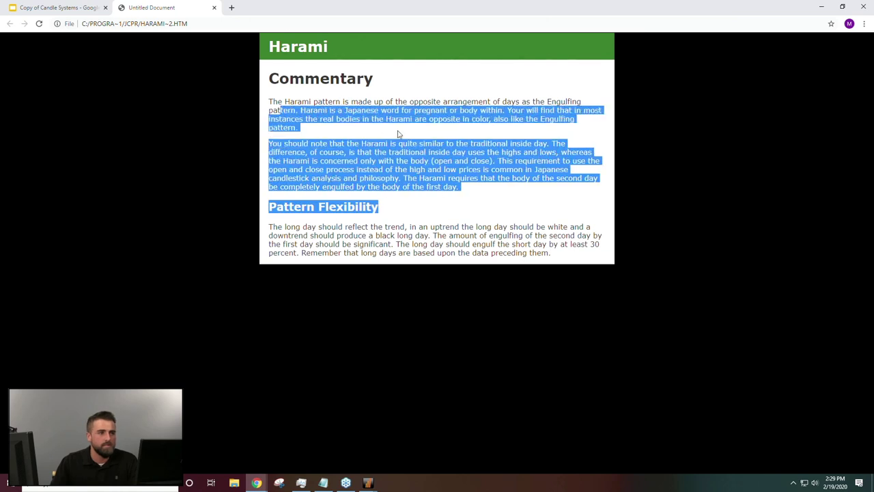
left_click(413, 133)
left_click_drag(285, 101, 315, 102)
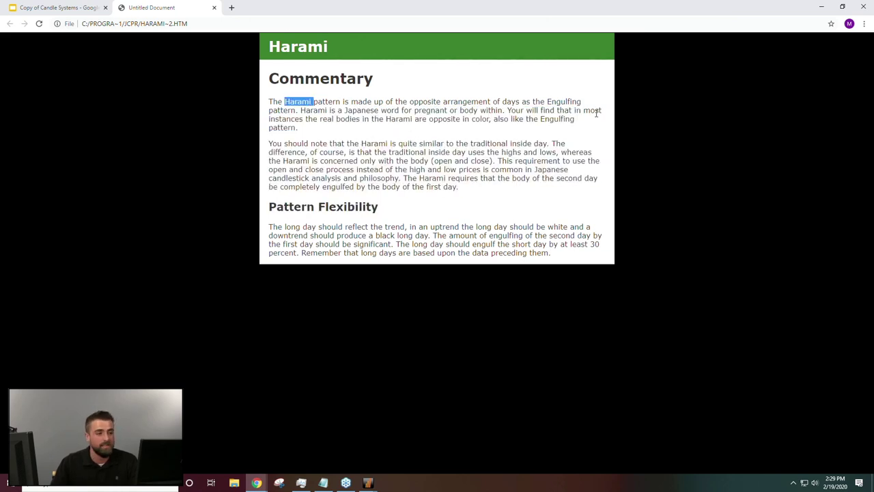
left_click(428, 219)
left_click_drag(300, 227, 566, 221)
left_click(567, 222)
left_click_drag(549, 264, 404, 179)
left_click(413, 161)
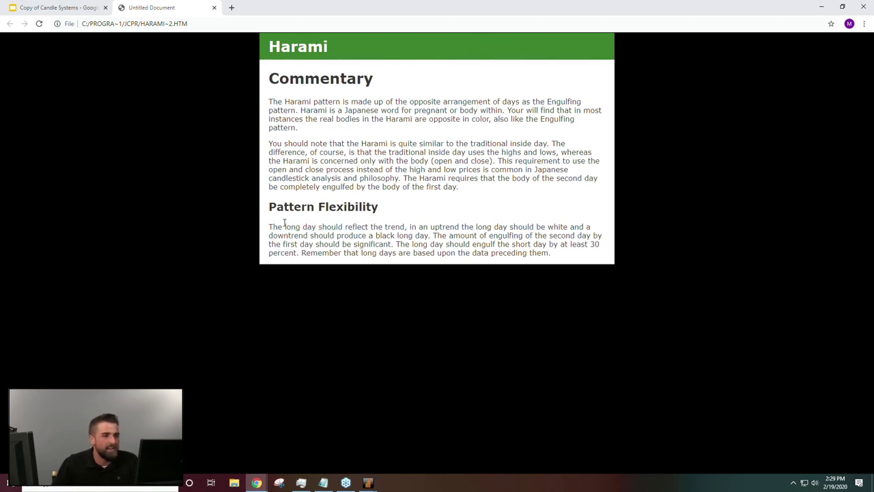
- Close the commentary tab and return to the MetaStock Layout3 window
middle_click(185, 10)
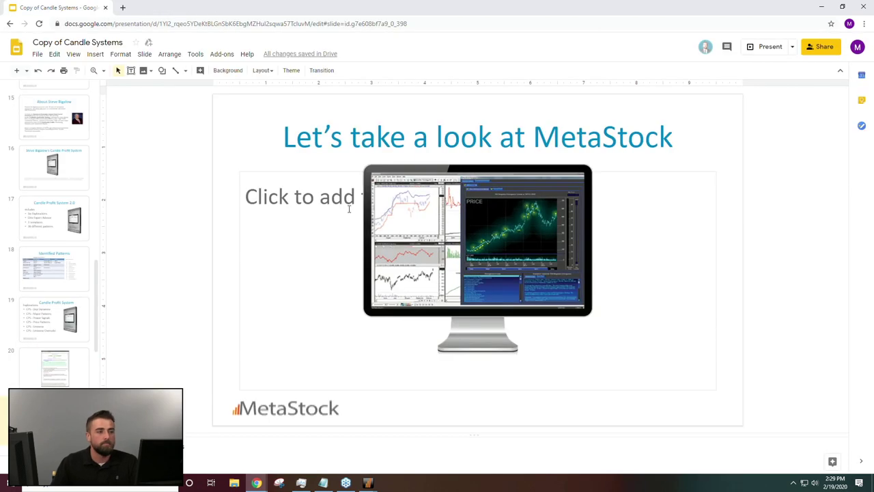
left_click(367, 483)
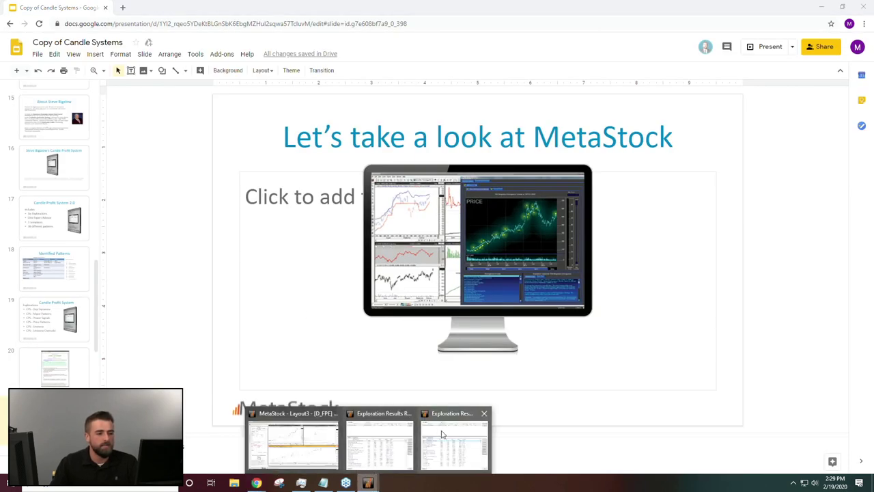
left_click(318, 437)
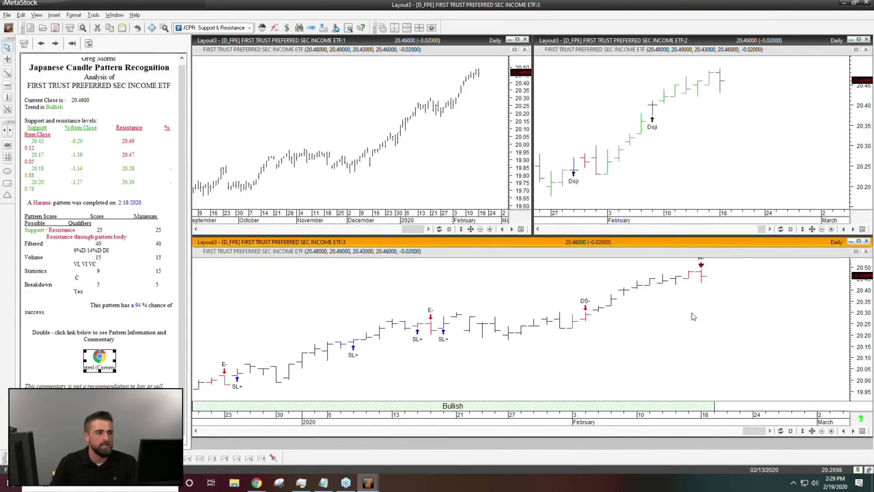
- Review the commentary note, activate the top-right daily chart, and open the Power Console
scroll(118, 128, "up", 1)
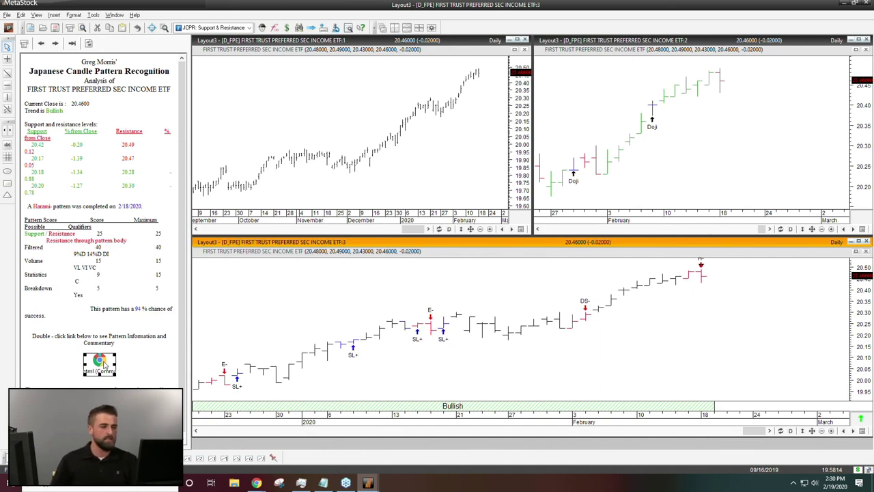
left_click(155, 346)
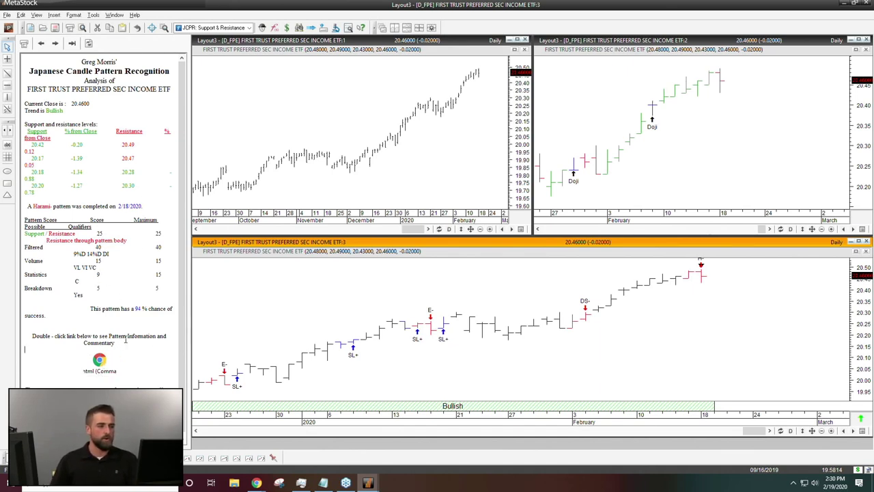
left_click_drag(104, 335, 155, 343)
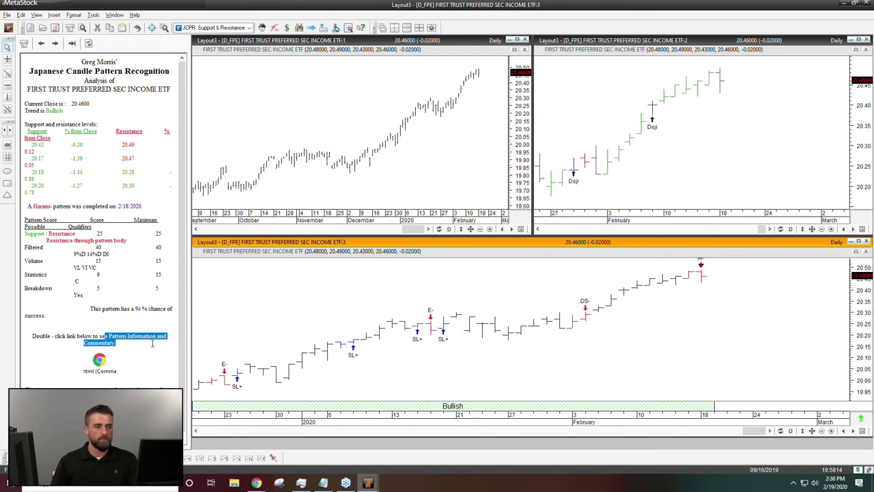
left_click(155, 343)
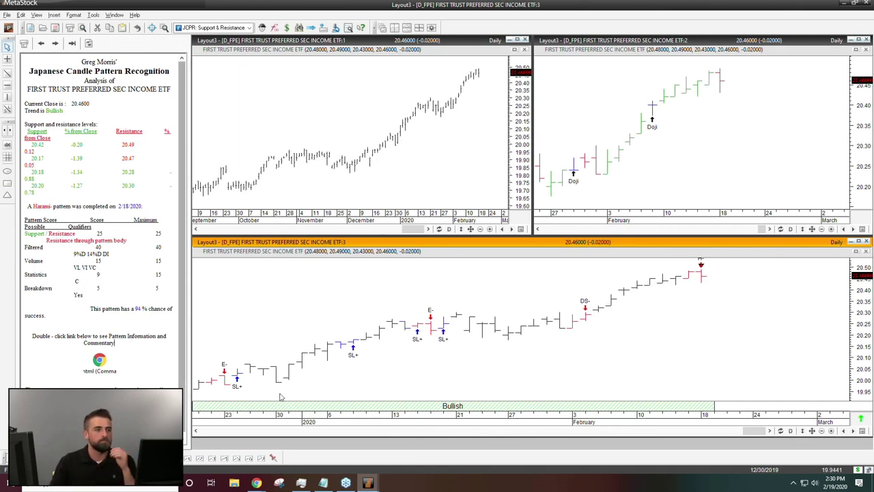
left_click(758, 187)
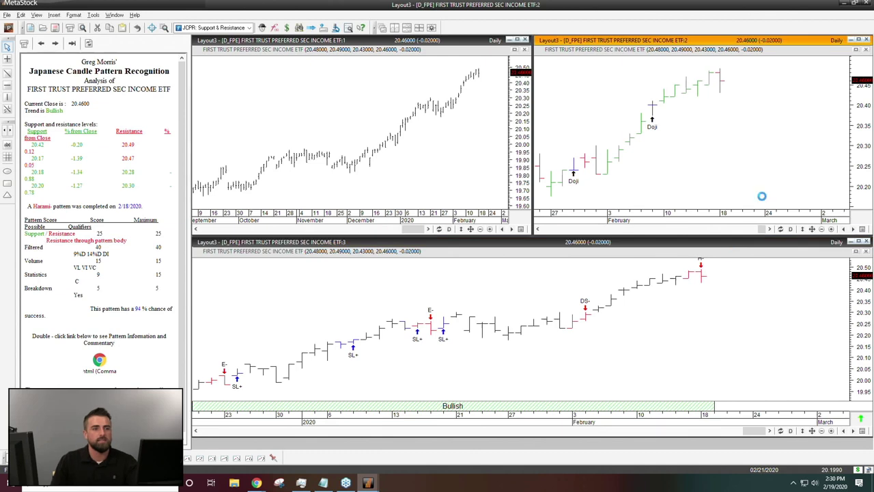
left_click(9, 28)
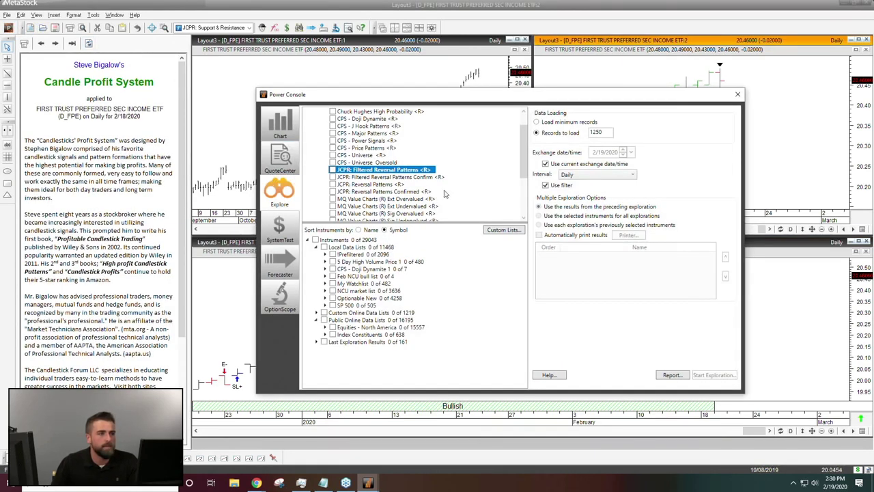
- Open the Exploration Results Report for CPS - Major Patterns
scroll(455, 198, "up", 1)
right_click(383, 156)
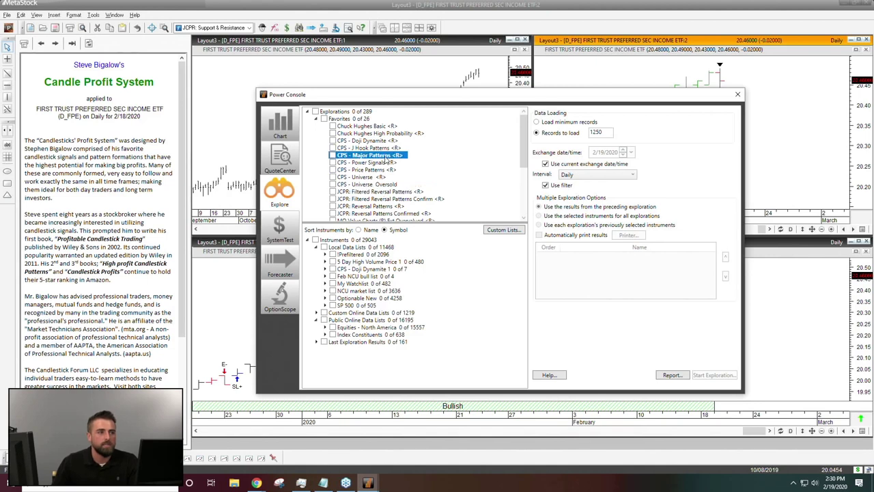
left_click(421, 174)
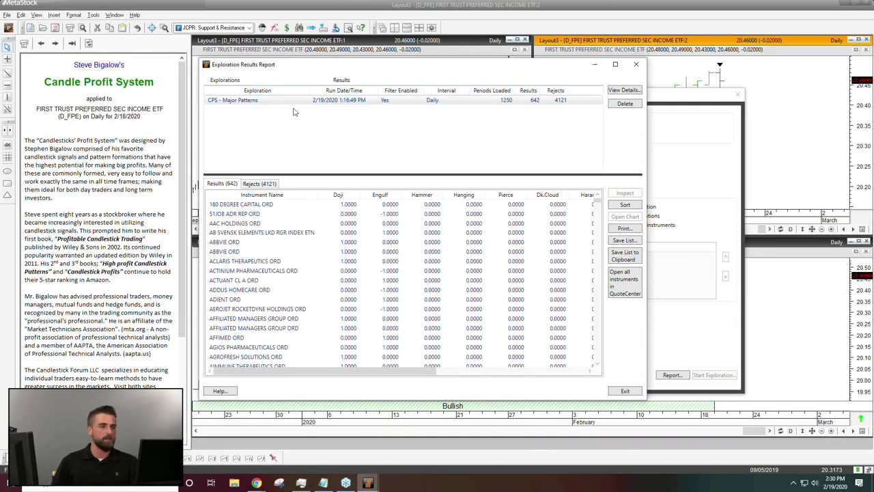
- Back in Power Console, tick CPS - Doji Dynamite and CPS - J Hook Patterns under Favorites
left_click(9, 28)
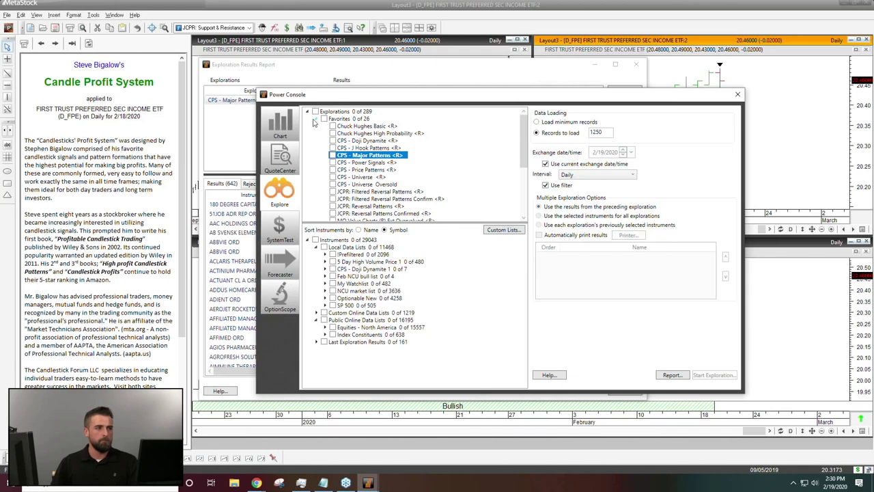
left_click(317, 119)
left_click(316, 119)
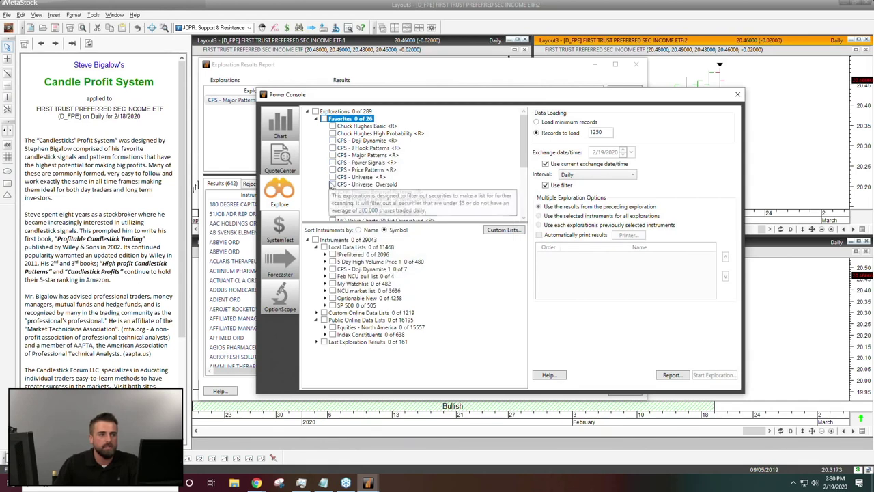
left_click(332, 141)
left_click(333, 147)
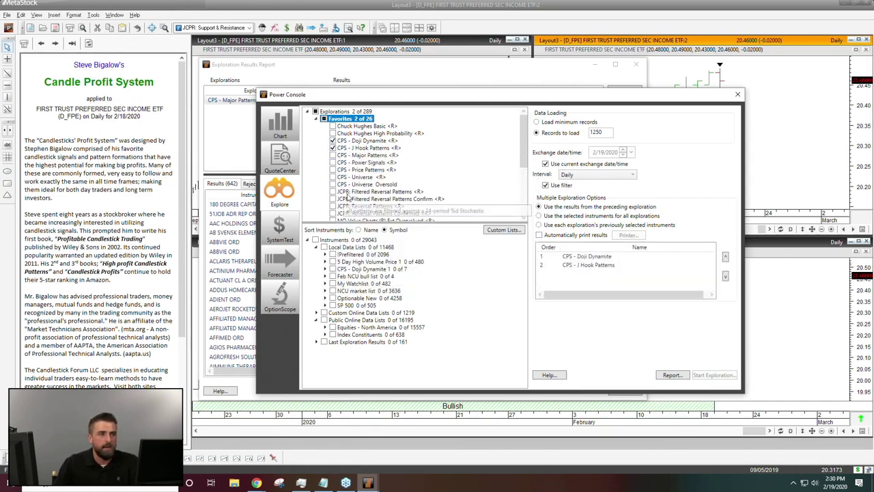
- Select MQ Value Charts (R) Sig Overvalued and bring up its options menu
scroll(432, 170, "down", 2)
scroll(431, 170, "down", 3)
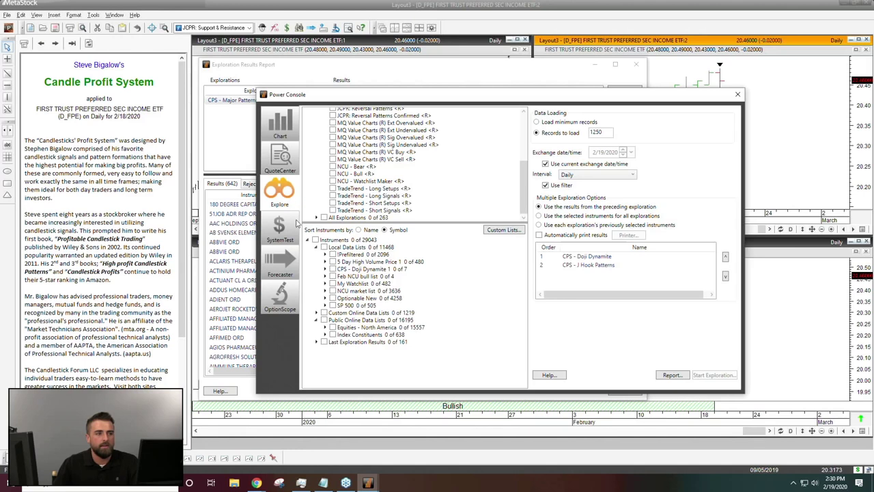
left_click(325, 299)
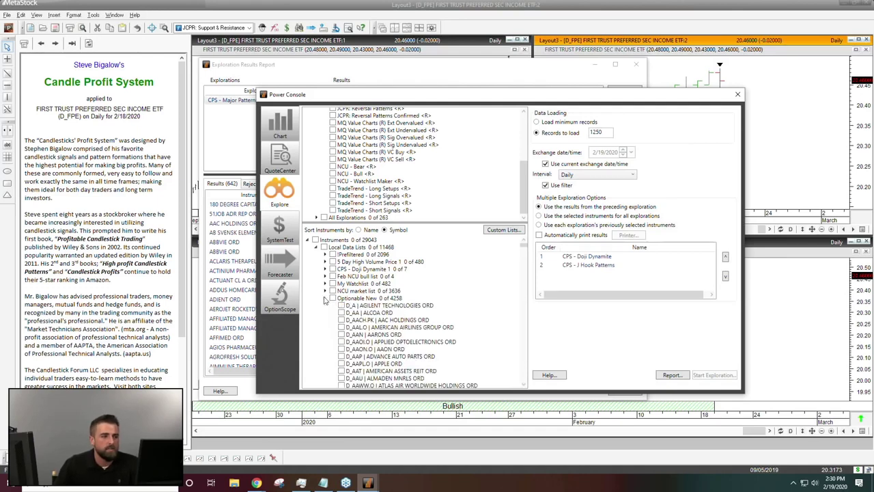
left_click(325, 299)
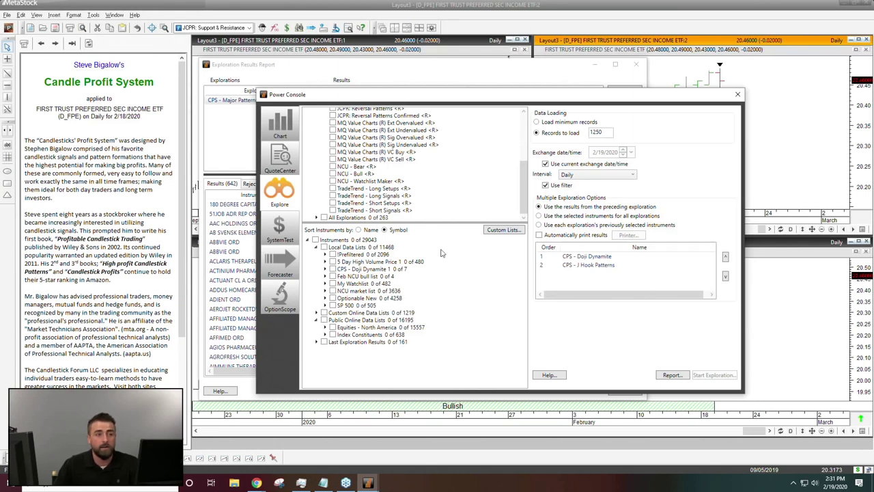
left_click(414, 132)
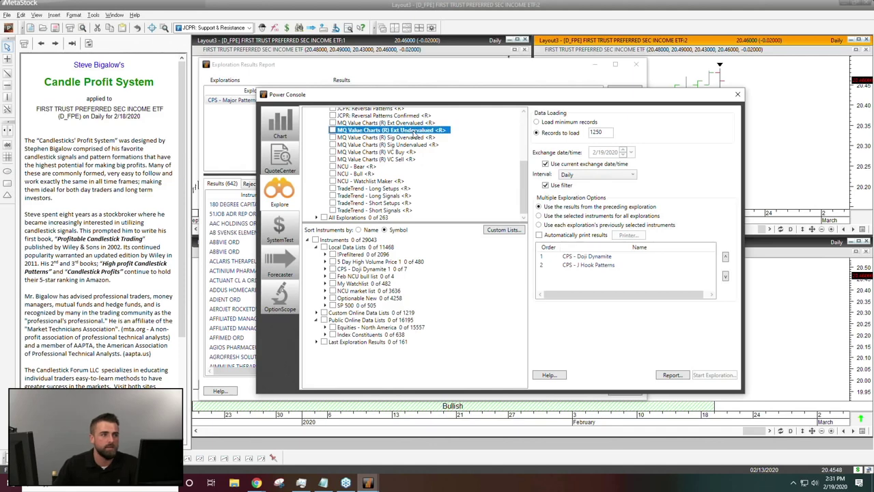
right_click(412, 139)
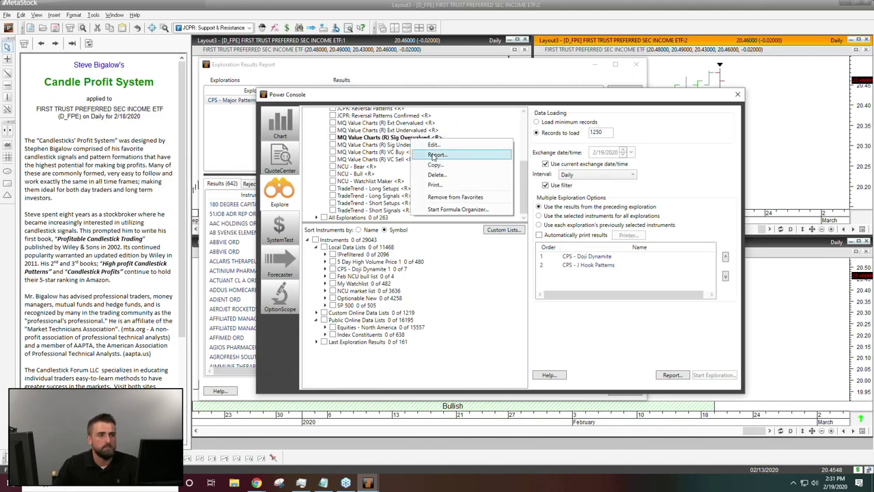
- View the Sig Overvalued results report, showing 0 results and 4258 rejects
left_click(434, 156)
left_click_drag(406, 73, 467, 78)
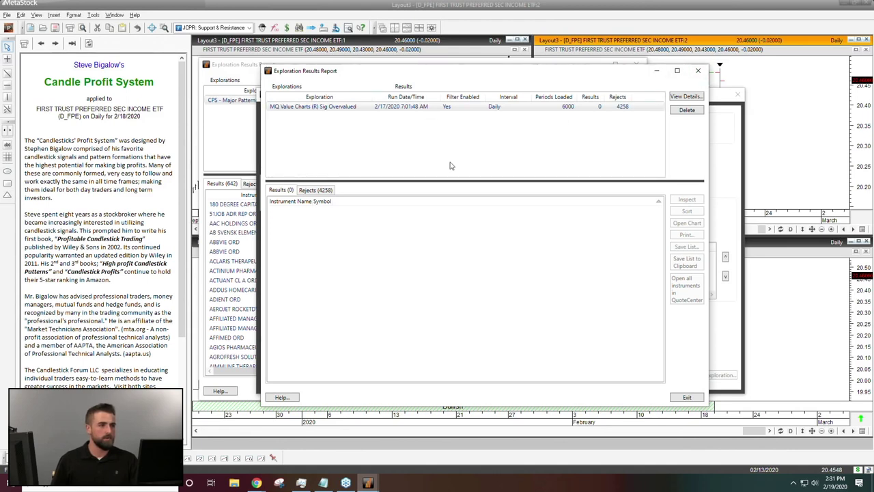
left_click(315, 191)
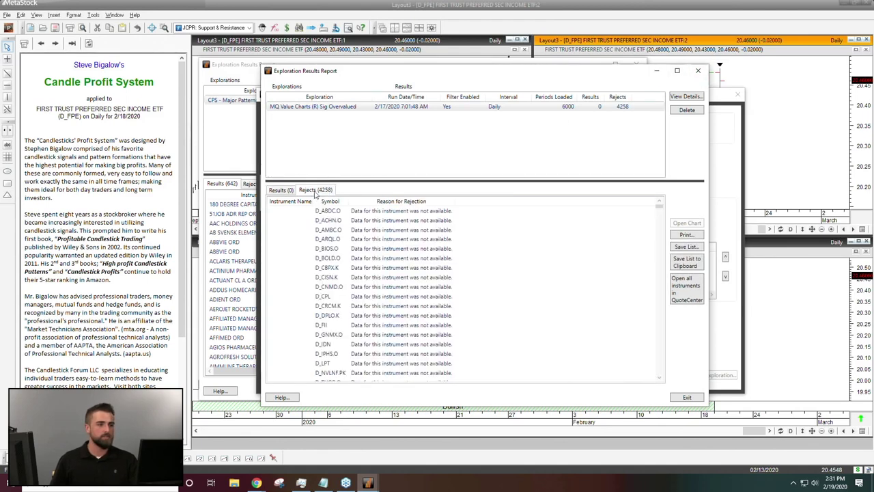
- Close the empty report and select MQ Value Charts (R) Sig Undervalued
left_click(697, 70)
left_click(391, 147)
scroll(403, 165, "up", 1)
- Open the CPS - Price Patterns results report, with 94 results and 4669 rejects
scroll(409, 174, "up", 1)
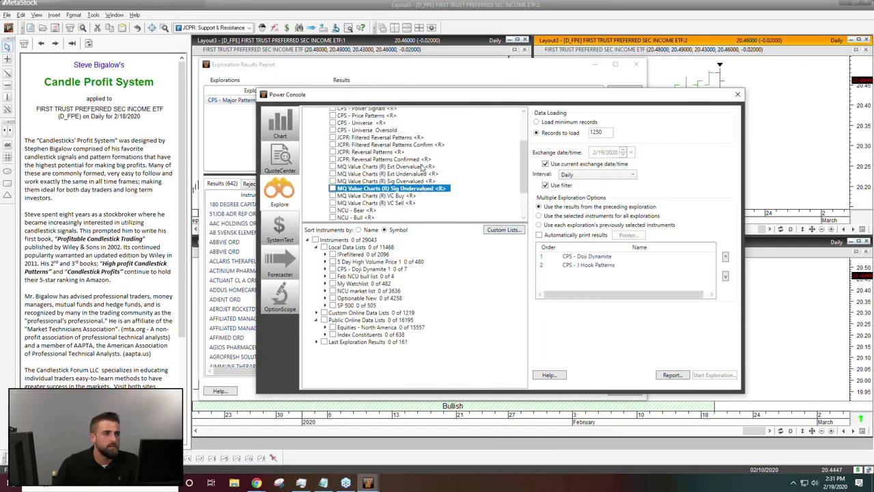
left_click(386, 152)
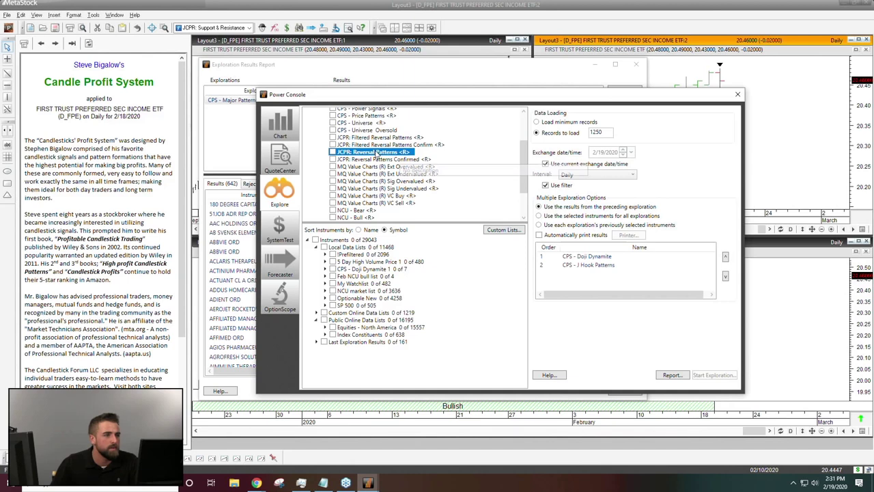
scroll(379, 155, "up", 1)
left_click(375, 139)
right_click(374, 141)
left_click(402, 157)
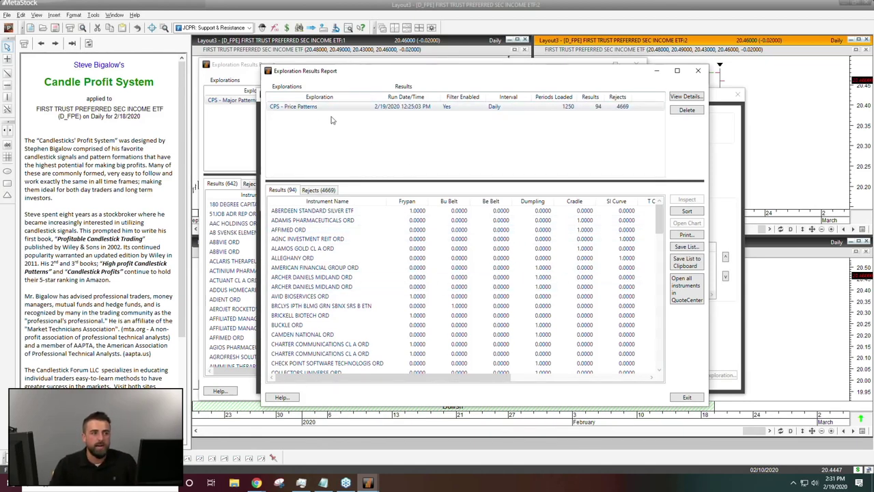
- Sort the Price Patterns results by Frypan, then by Bu Belt, with matches first
left_click(406, 202)
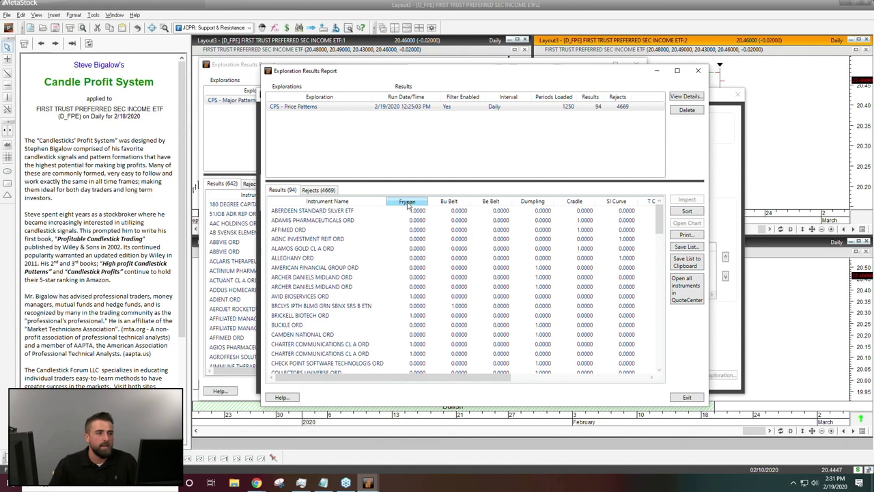
left_click(407, 202)
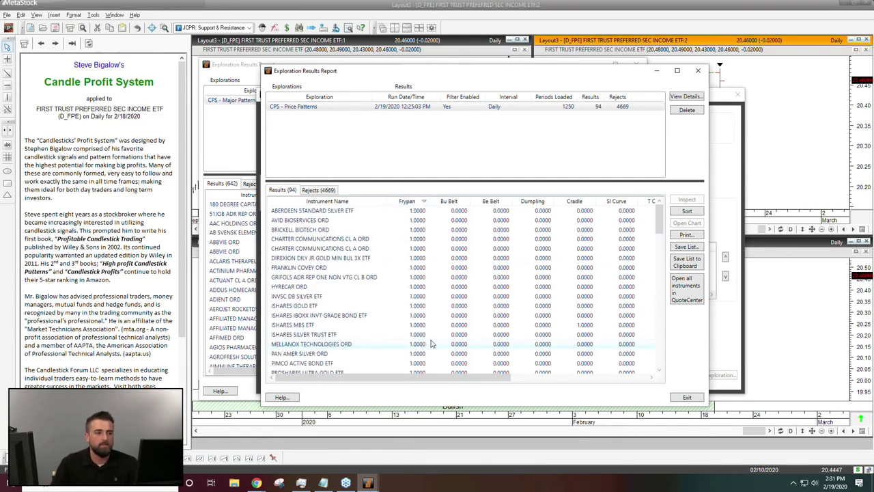
left_click(441, 204)
left_click(441, 205)
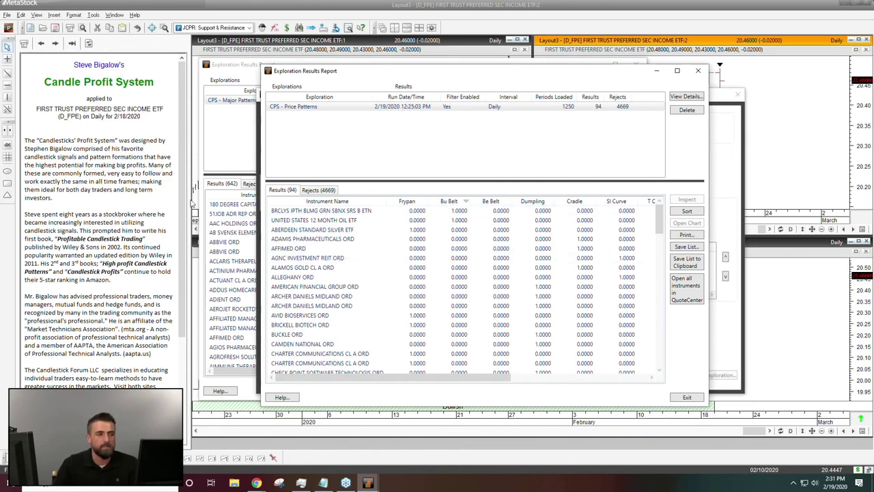
- Widen the Power Console and the results report so the Close and Symbol columns show
left_click(232, 204)
left_click_drag(165, 194, 86, 194)
left_click(318, 68)
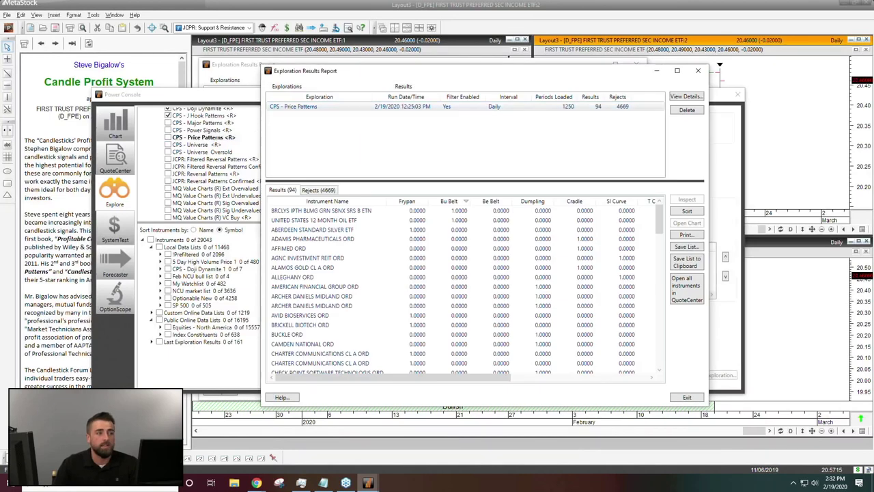
left_click_drag(261, 134, 107, 135)
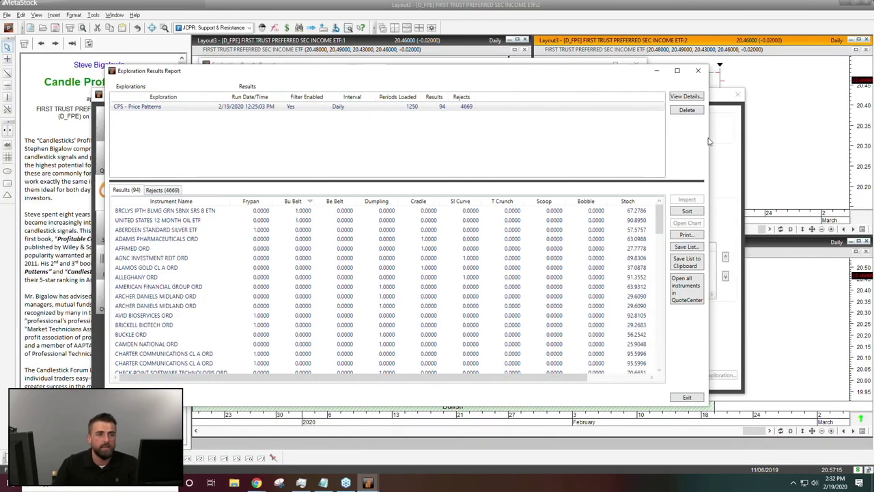
left_click_drag(708, 138, 823, 139)
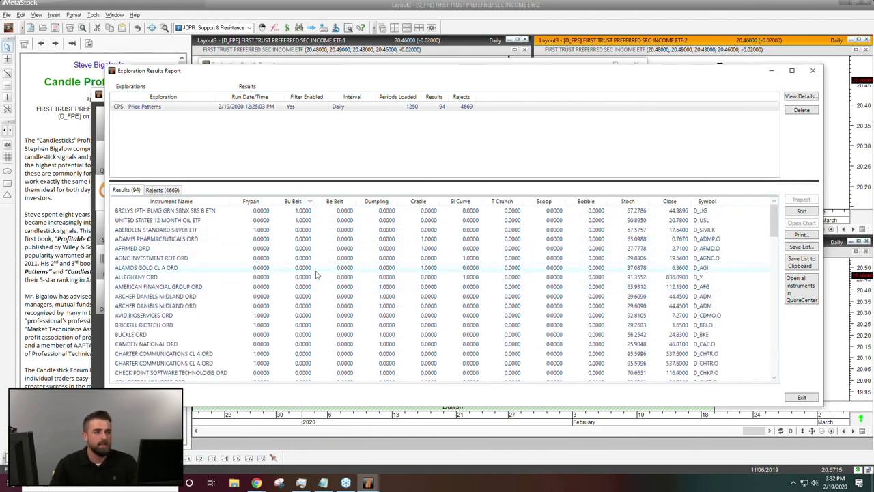
- Sort by Dumpling with matches first and select AMERICAN FINANCIAL GROUP ORD through VECTRUS ORD
left_click(374, 202)
left_click(374, 202)
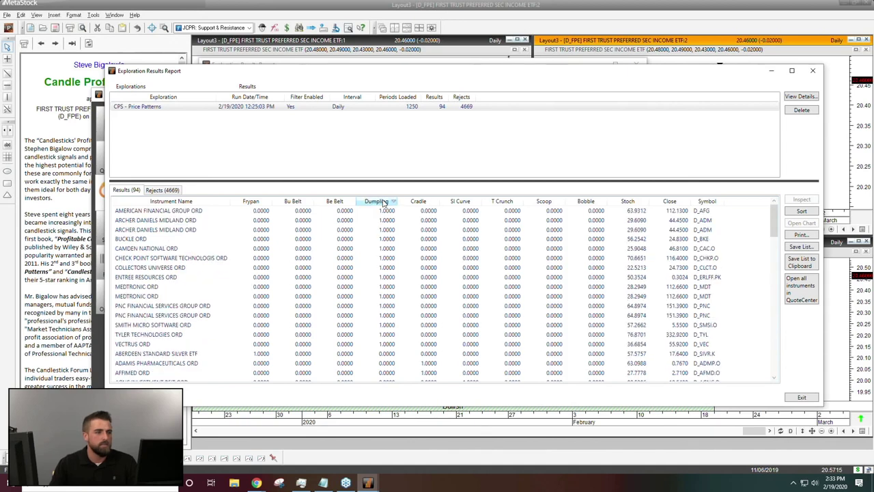
left_click(371, 210)
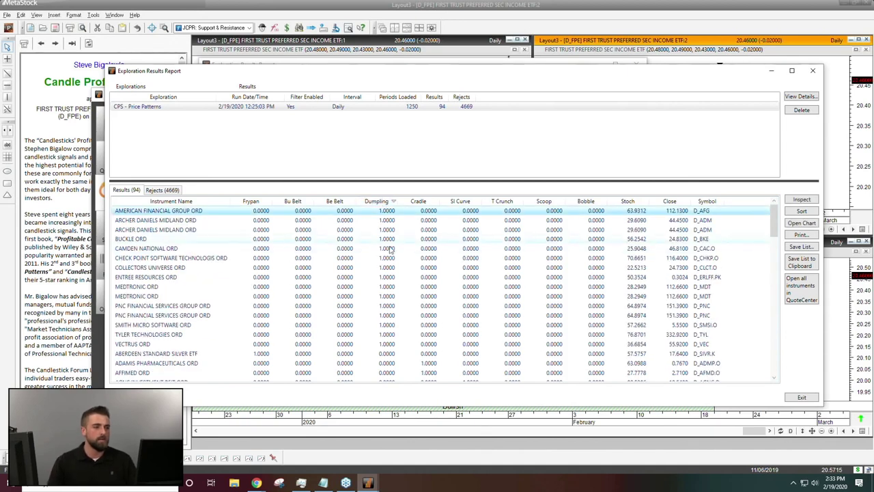
left_click(367, 335, "shift")
left_click(368, 343, "shift")
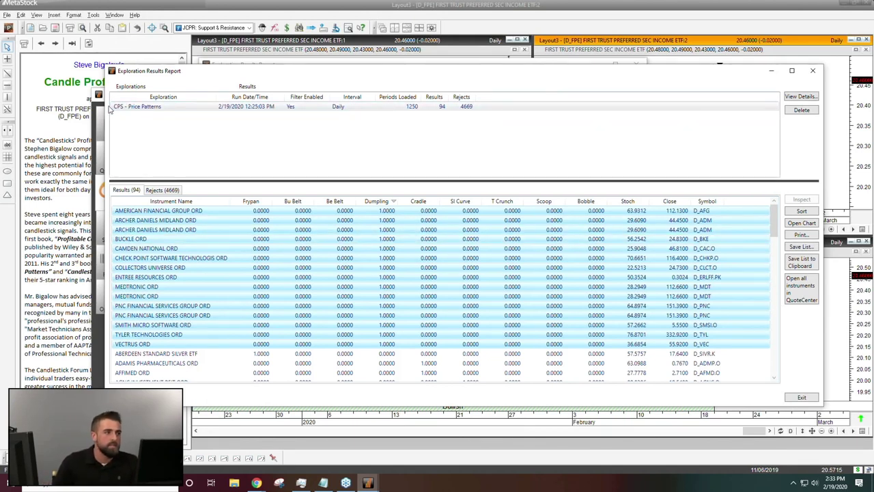
left_click(99, 94)
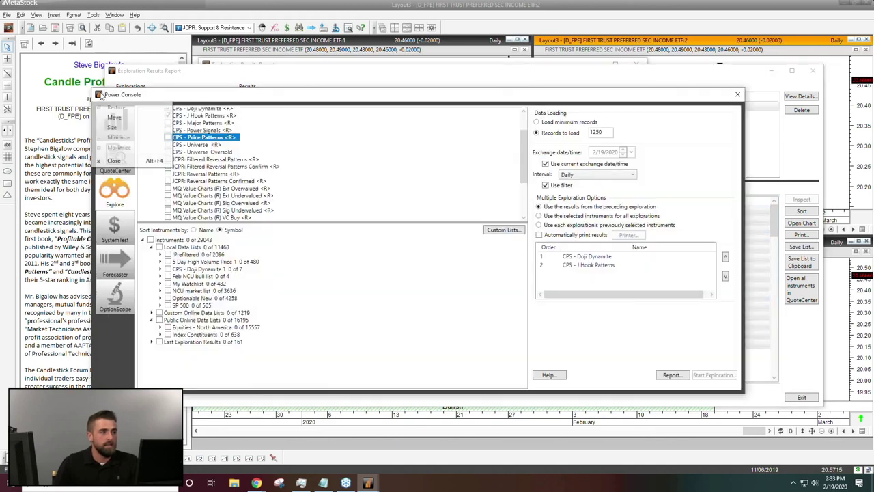
left_click(370, 149)
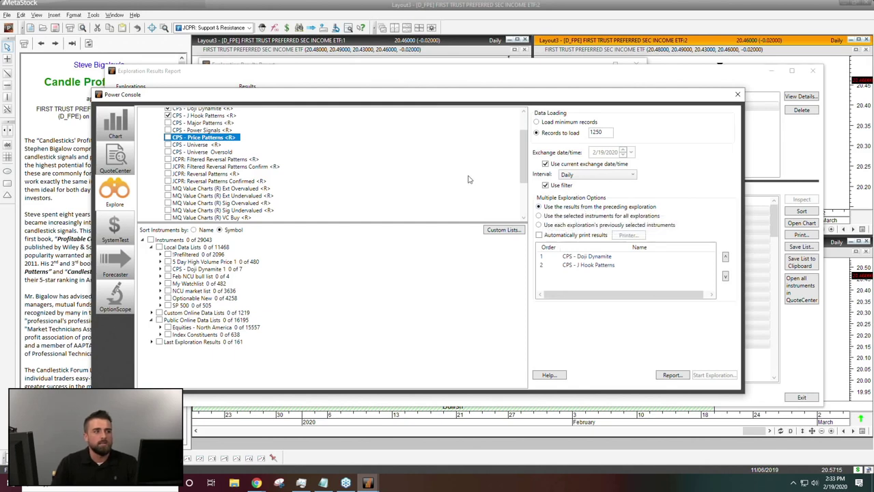
scroll(246, 131, "up", 1)
left_click(211, 138)
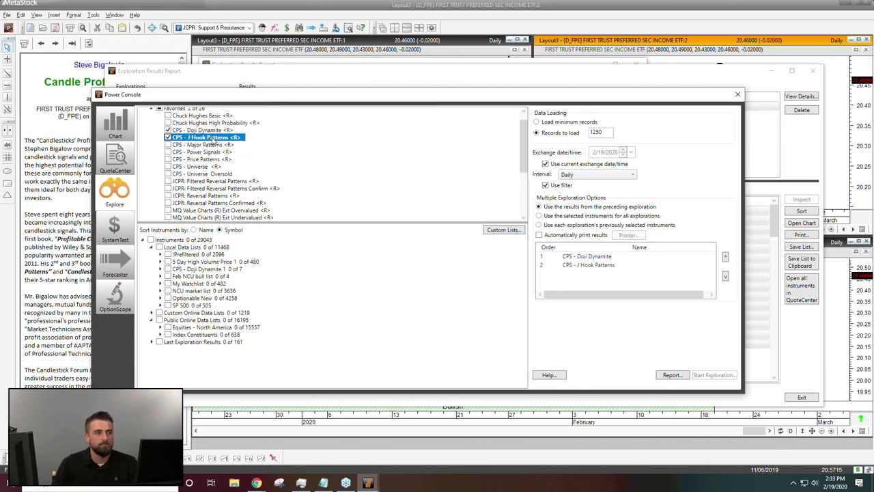
mouse_move(236, 130)
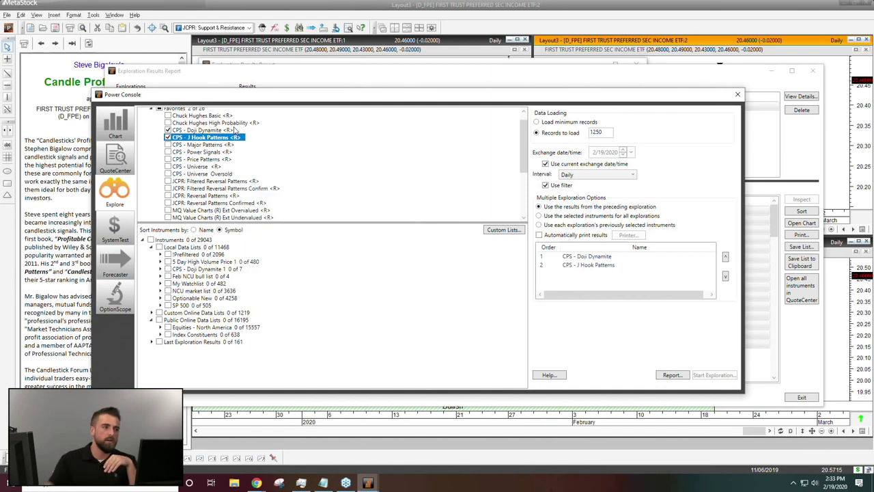
left_click(228, 181)
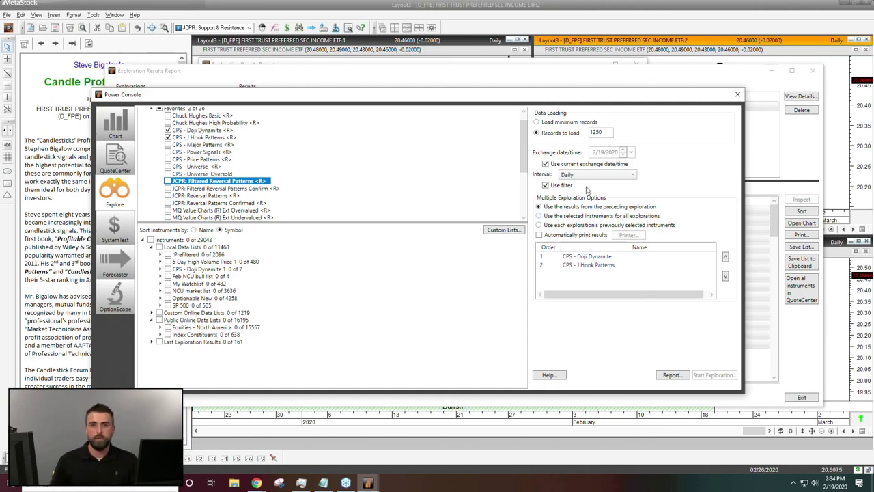
left_click(326, 81)
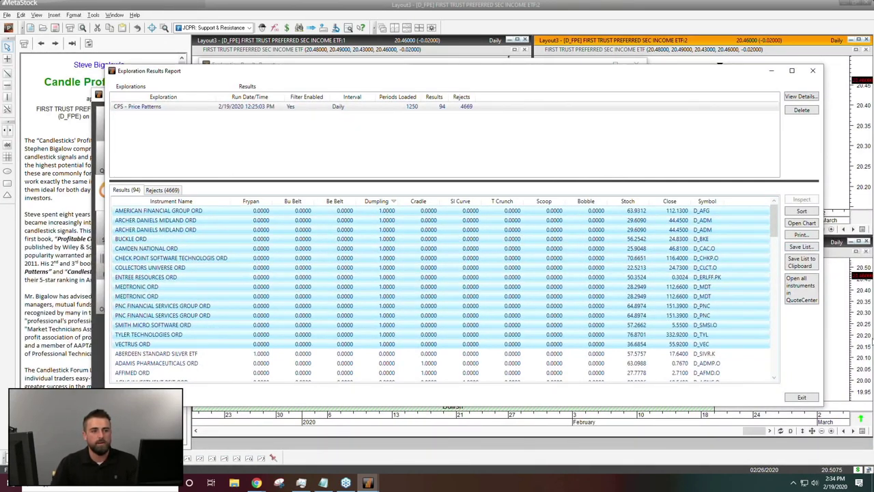
- Open Save To Custom List for the selected instruments, then cancel it
left_click(805, 247)
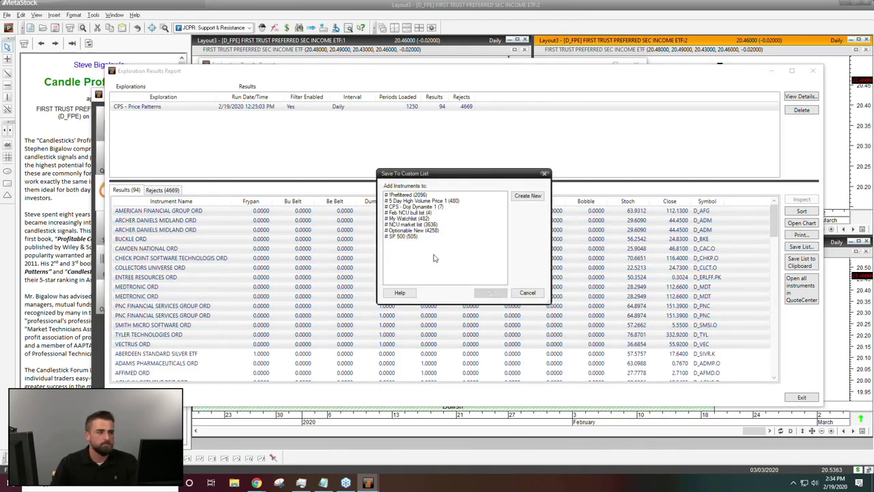
left_click_drag(451, 181, 664, 104)
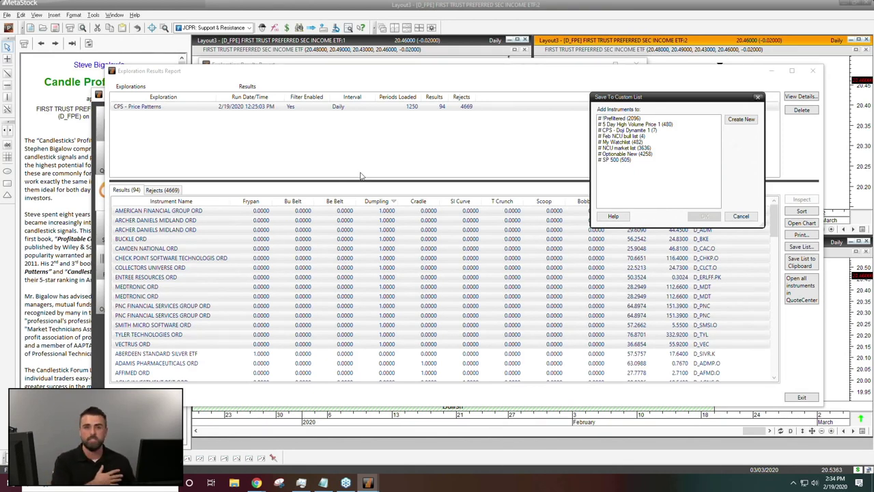
left_click(755, 215)
- Switch to the Copy of Candle Systems presentation in Google Chrome
left_click(772, 70)
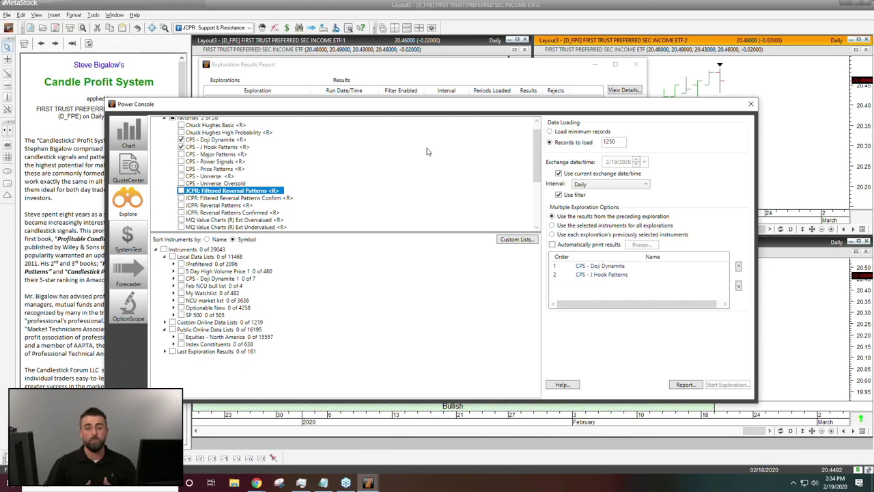
left_click(795, 165)
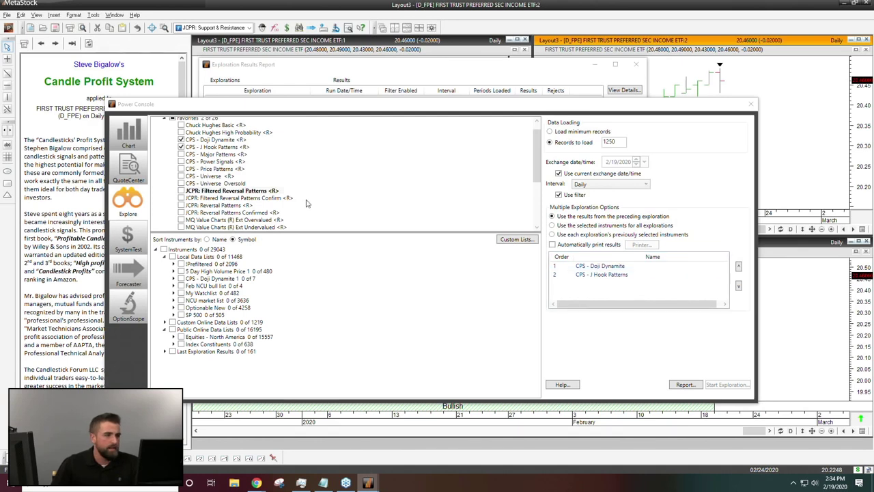
mouse_move(256, 482)
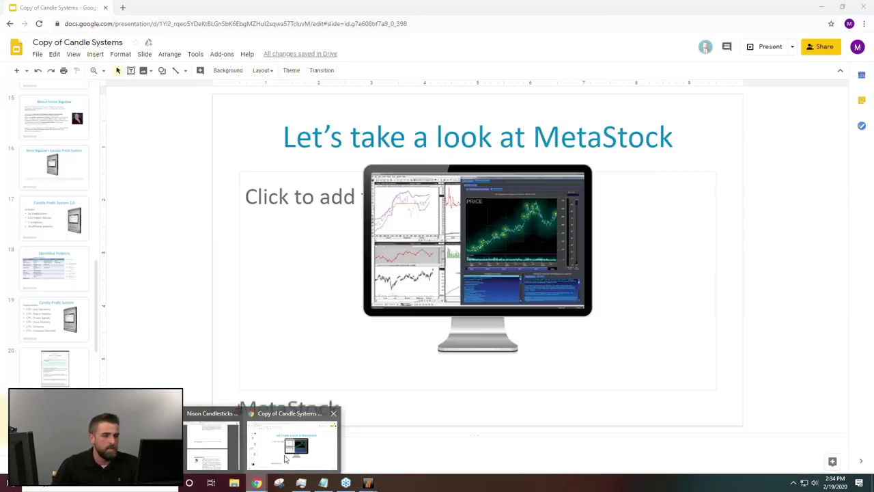
left_click(285, 459)
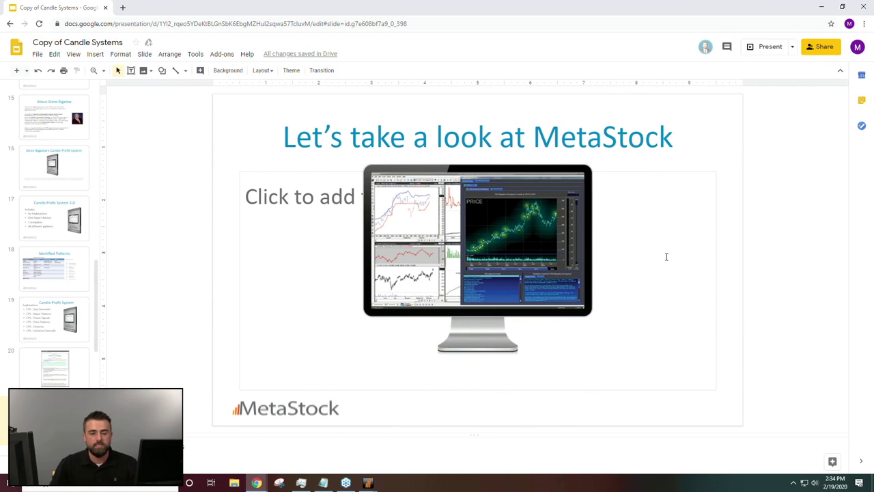
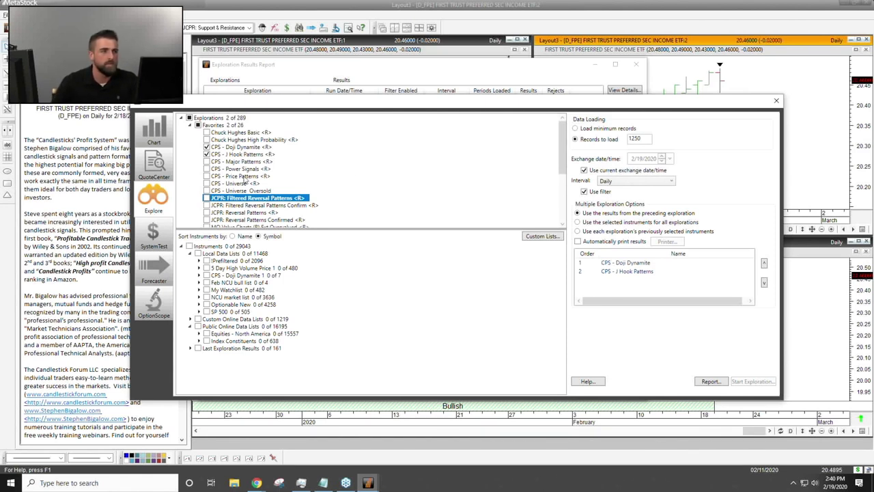
- Open the results report of the NCU - Bull exploration: 4 results, 4759 rejects
scroll(336, 188, "down", 1)
scroll(326, 187, "up", 1)
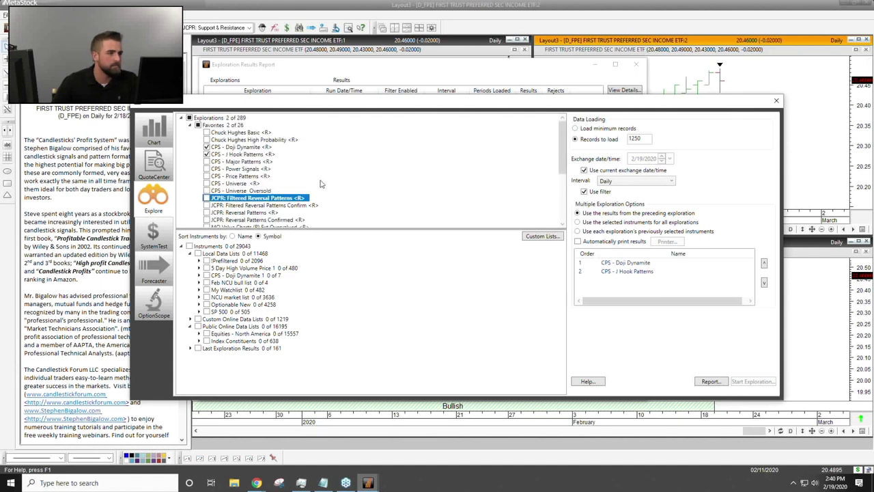
scroll(320, 183, "down", 5)
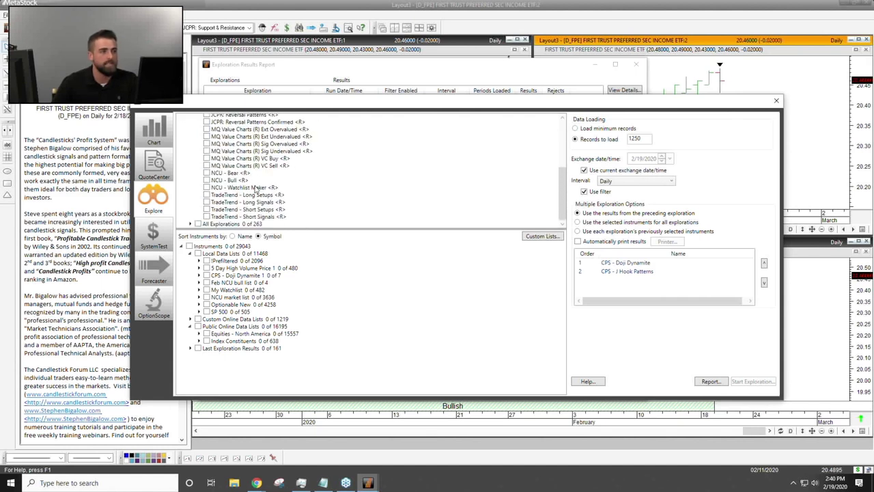
right_click(239, 181)
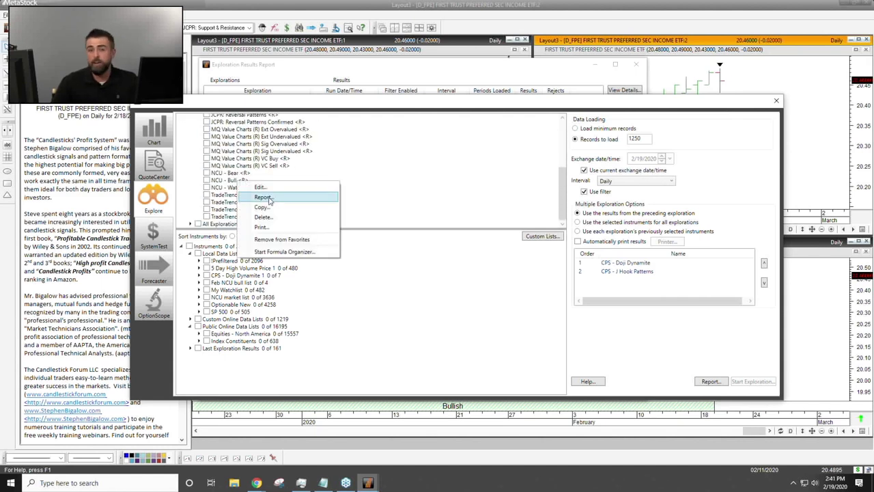
left_click(281, 197)
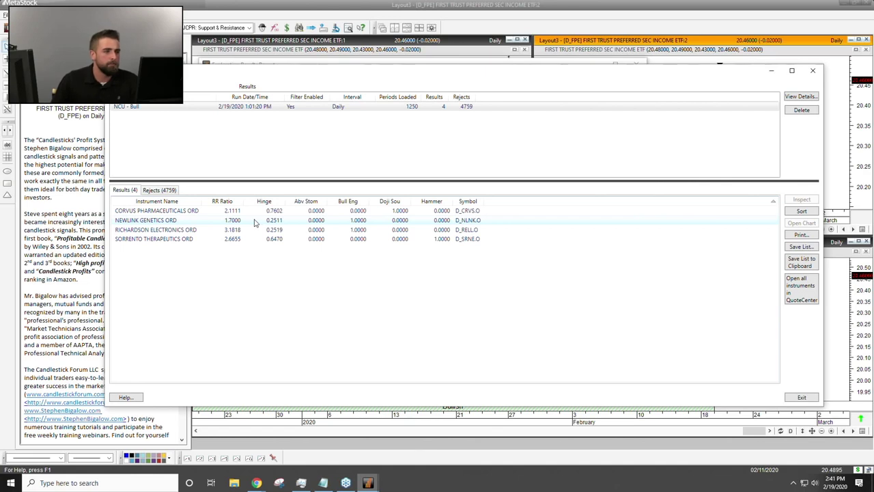
- Sort the NCU - Bull results by Hammer, load SORRENTO THERAPEUTICS ORD into the charts, and minimize the results
left_click(440, 211)
left_click(440, 202)
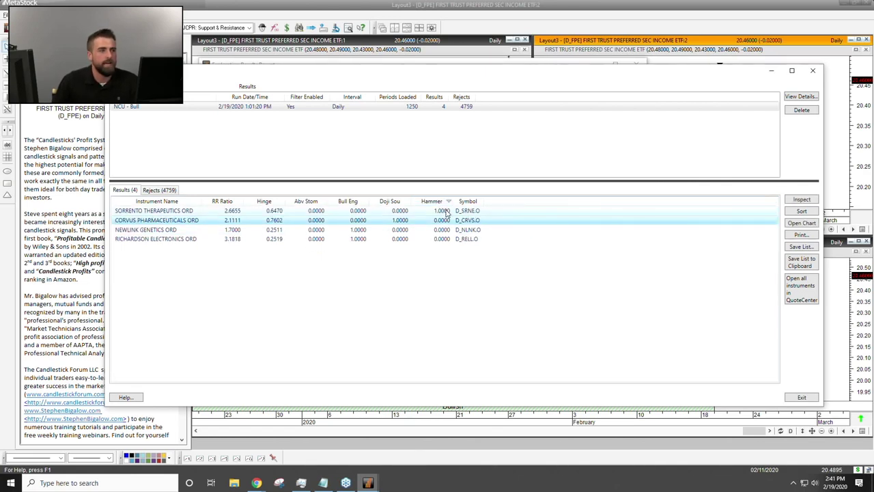
double_click(444, 212)
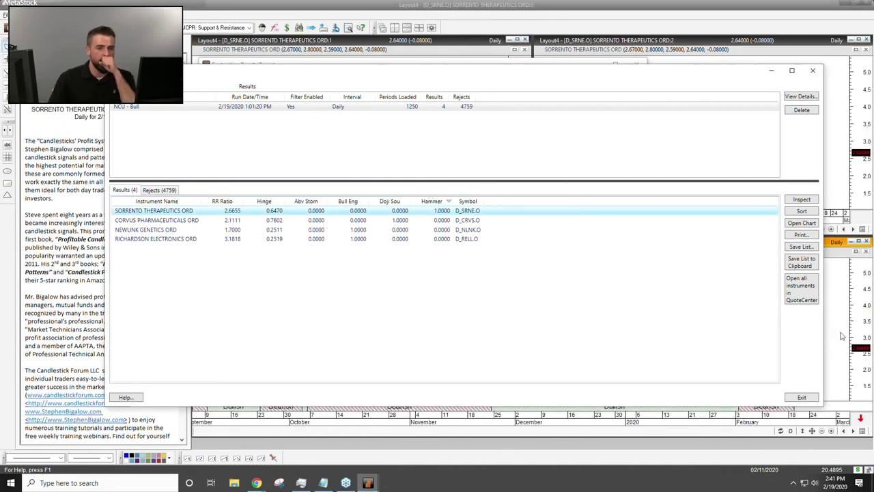
left_click(770, 74)
left_click(595, 65)
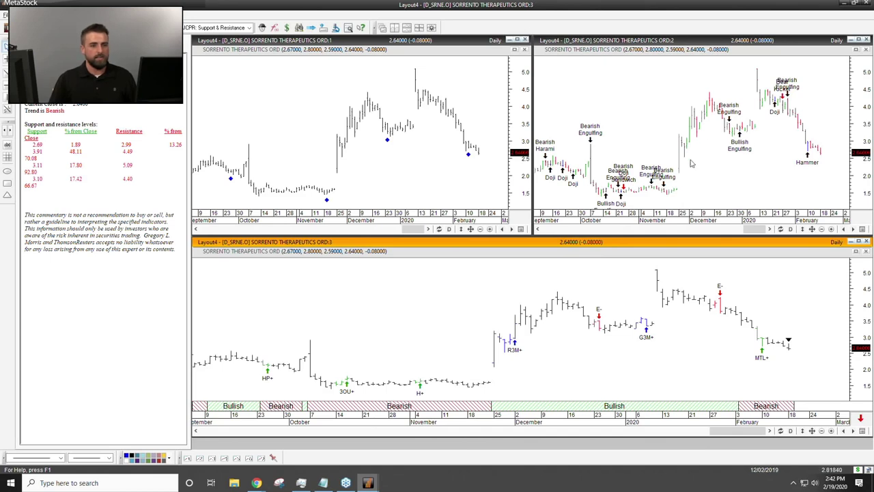
- Attach the NCU - Hammer expert advisor to the upper-left Sorrento chart
left_click(373, 88)
right_click(317, 86)
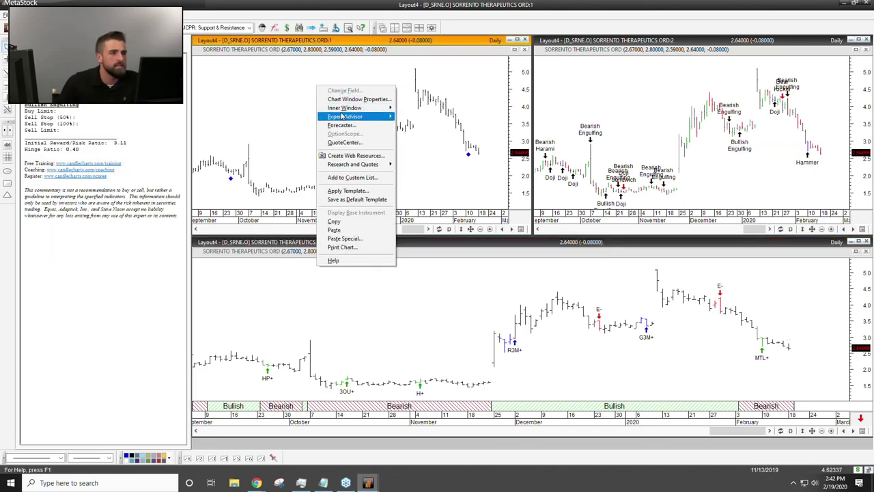
mouse_move(342, 116)
left_click(420, 125)
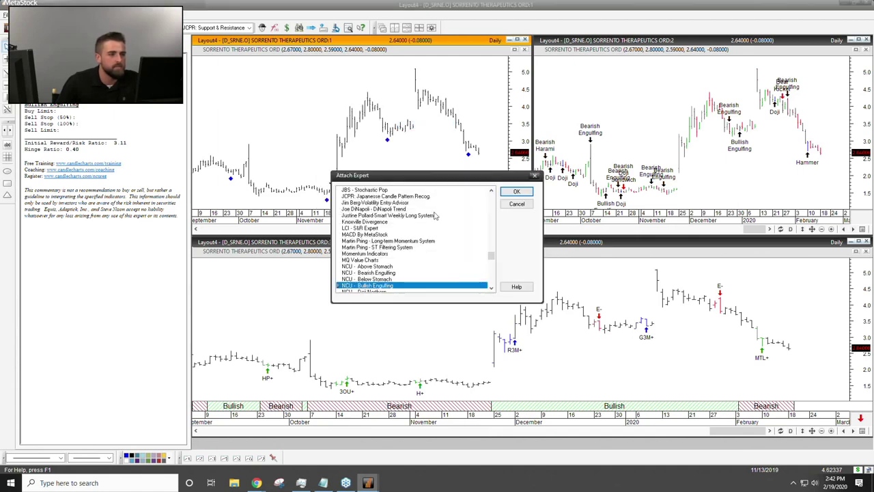
scroll(434, 220, "down", 3)
left_click(382, 247)
left_click(517, 191)
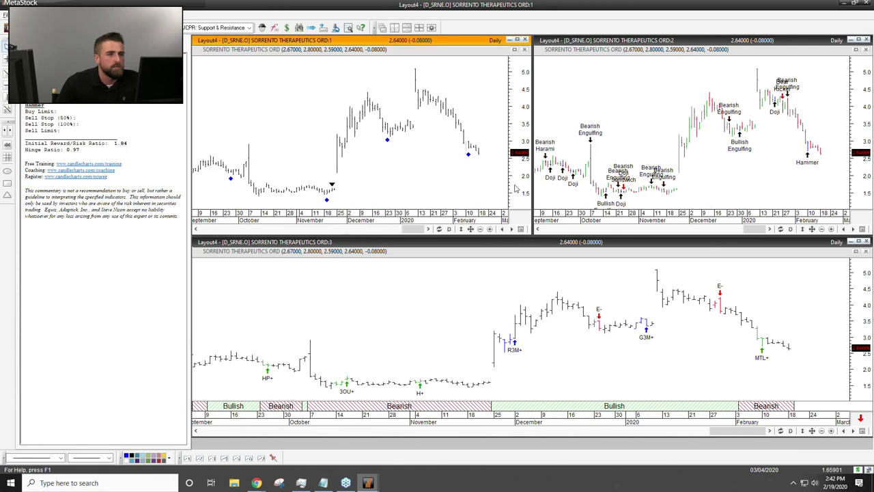
- Zoom the upper-left chart in and point the commentary at the latest bar
left_click(490, 229)
left_click(490, 230)
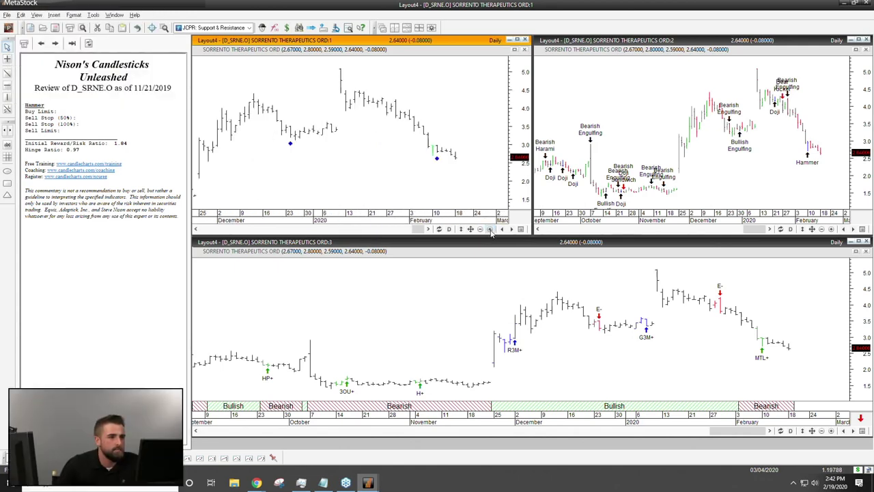
left_click(490, 229)
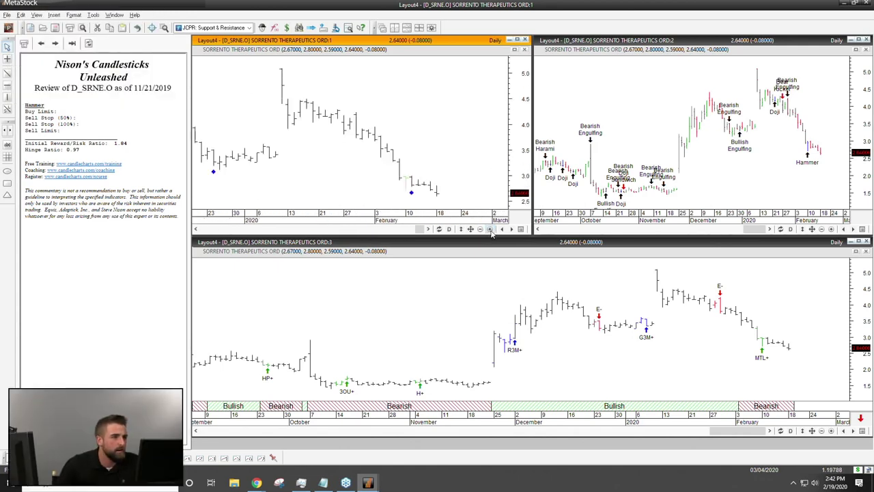
left_click(406, 172)
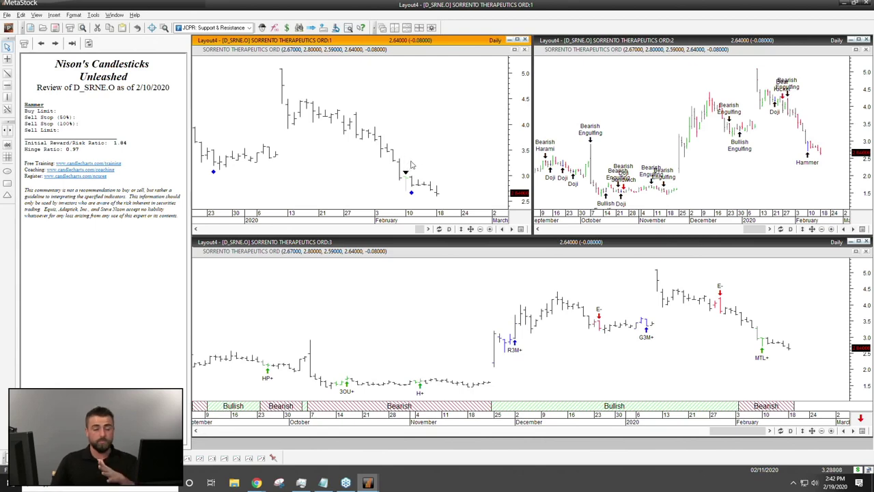
left_click(448, 165)
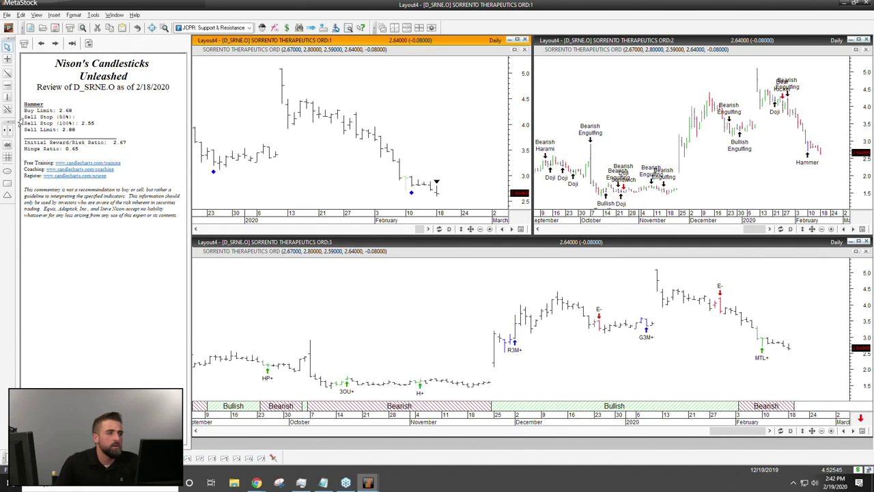
- Highlight the Hammer trade levels: buy limit 2.68 and sell stop 2.55
left_click_drag(31, 111, 99, 123)
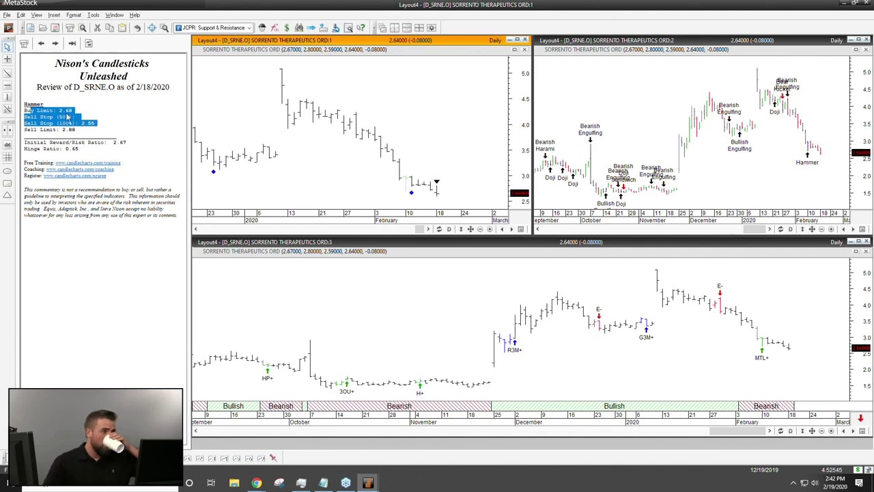
left_click(125, 118)
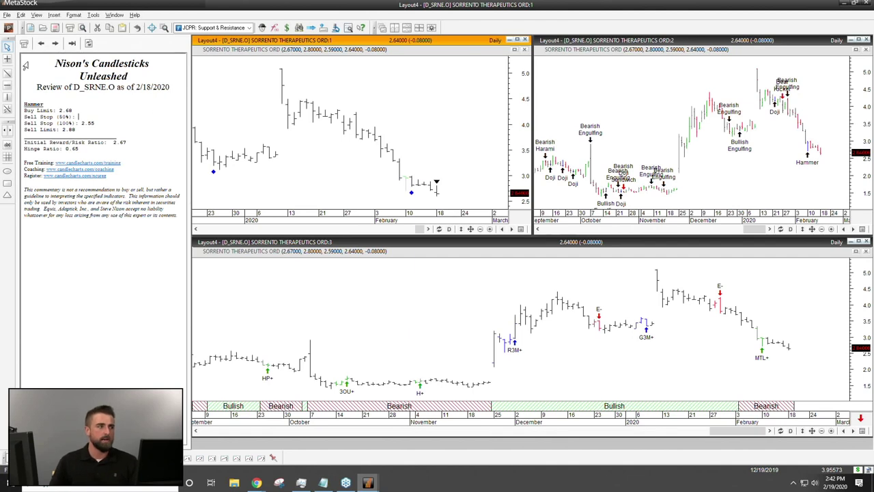
left_click_drag(45, 122, 123, 121)
left_click(123, 110)
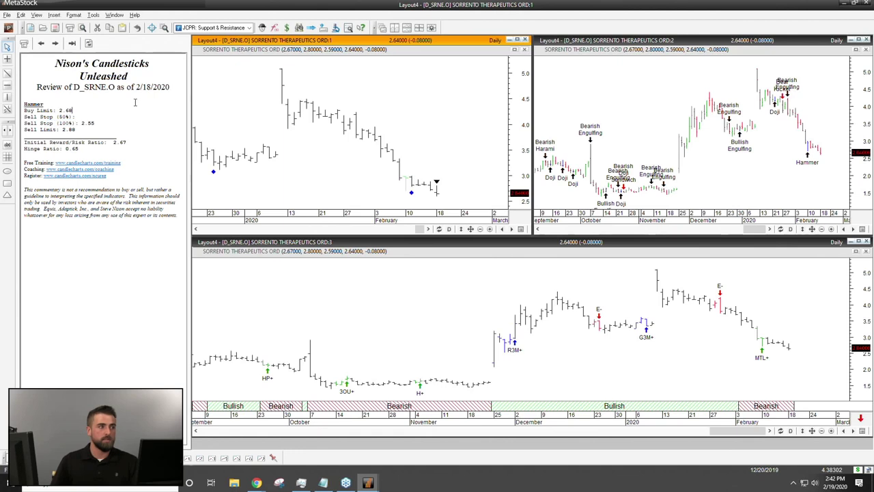
left_click_drag(77, 129, 24, 104)
left_click(80, 118)
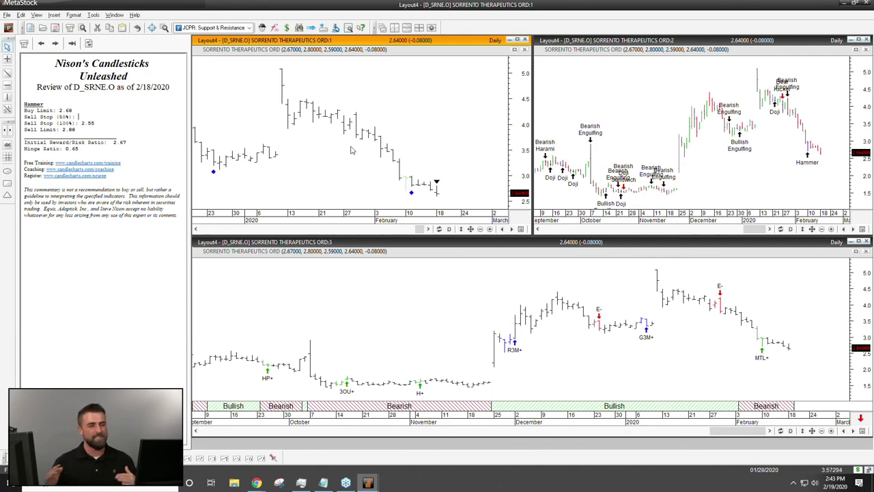
- Move the commentary to the Feb 10 bar, then activate the lower chart's Greg Morris analysis
right_click(440, 109)
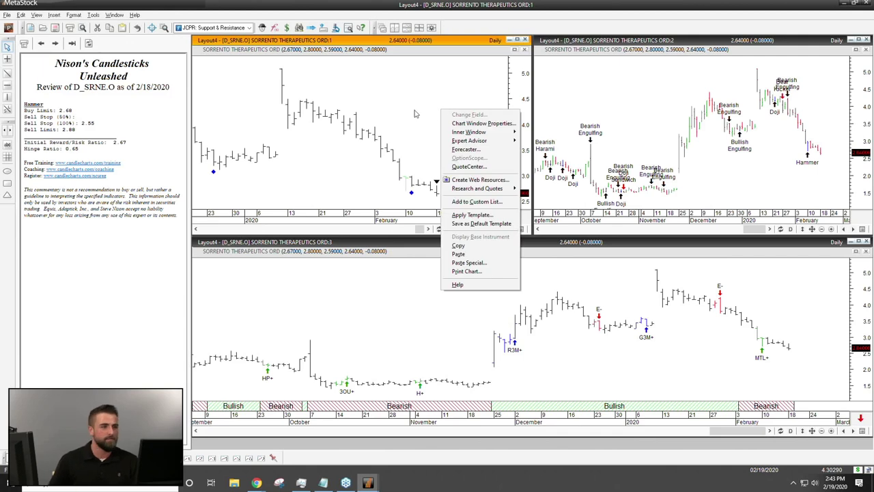
left_click(421, 108)
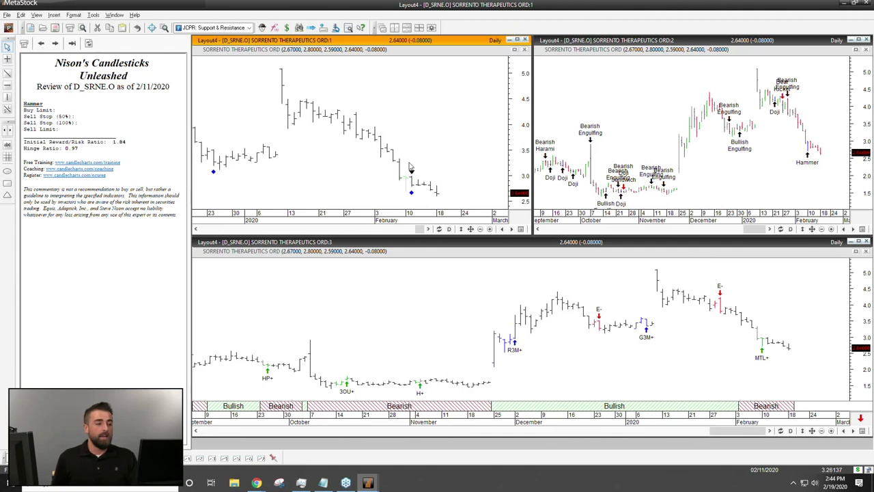
left_click(719, 430)
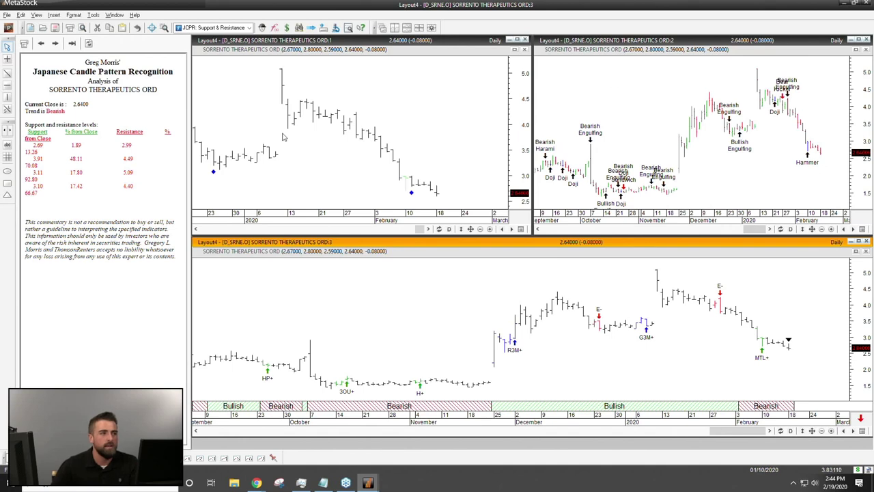
- Compare each chart's commentary, then point the lower chart at a November bar (close 1.5700)
left_click(8, 27)
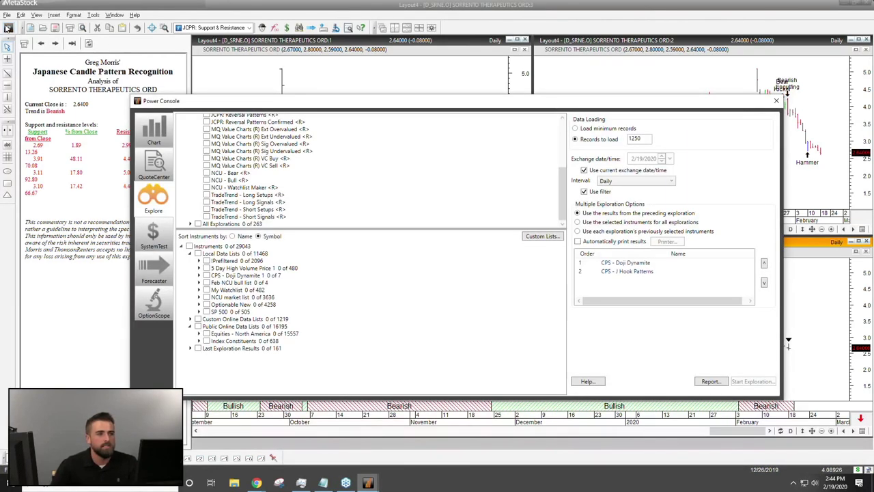
left_click(776, 101)
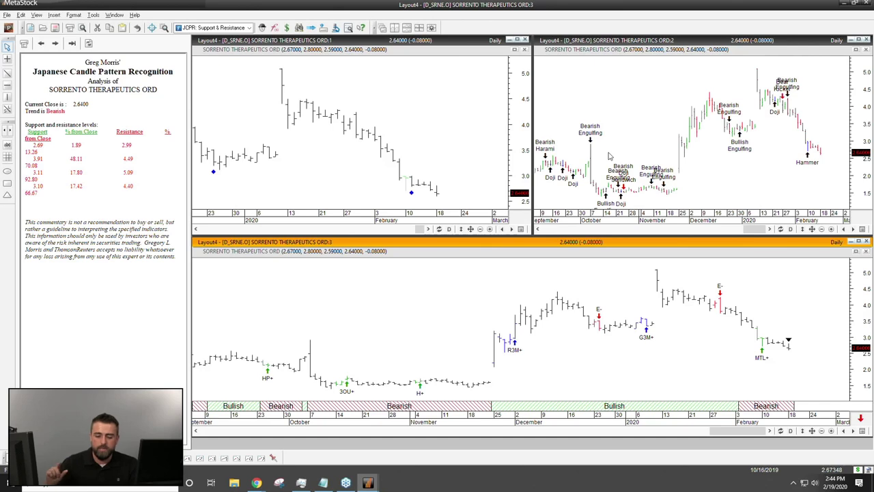
left_click(456, 121)
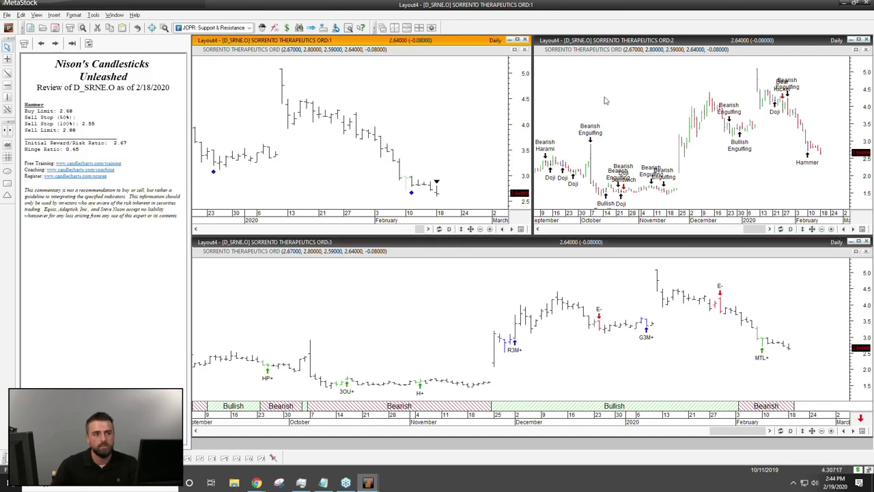
left_click(619, 96)
left_click(431, 290)
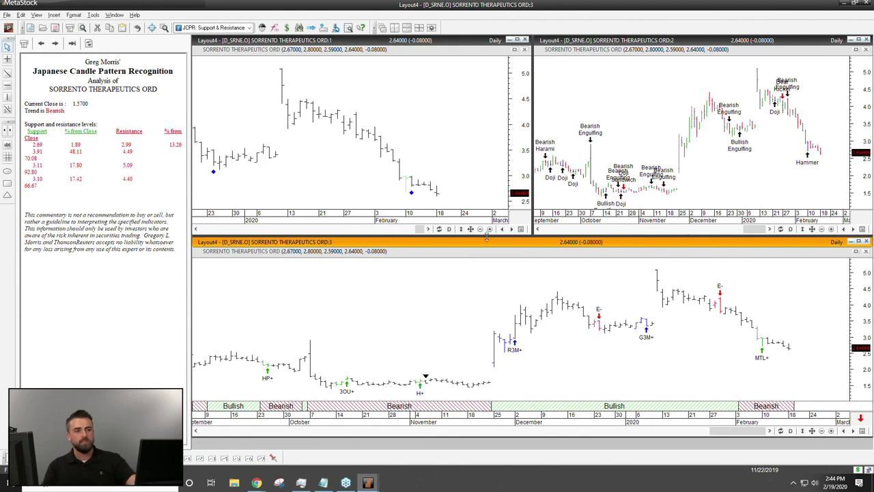
- Enlarge the lower chart and apply the Jcpr Filtering Indicators.mwt template to it
left_click(857, 243)
right_click(443, 161)
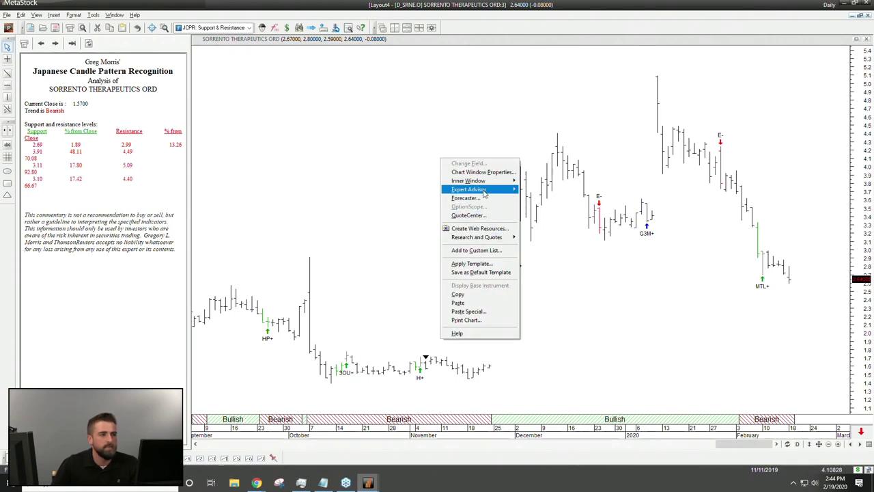
mouse_move(485, 192)
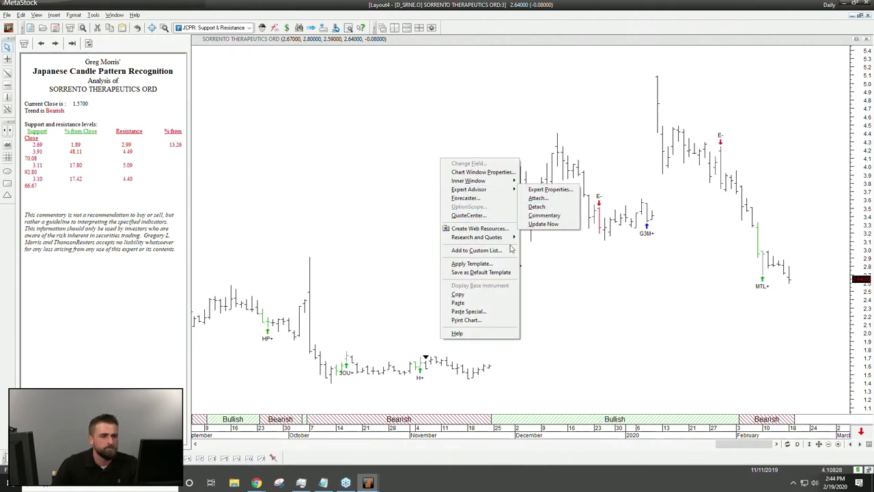
left_click(471, 263)
scroll(447, 223, "down", 15)
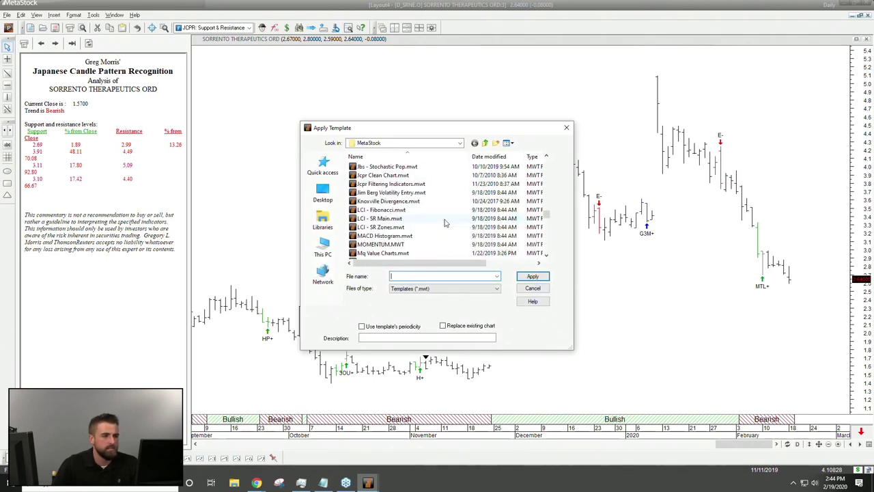
scroll(443, 222, "down", 5)
scroll(443, 222, "down", 20)
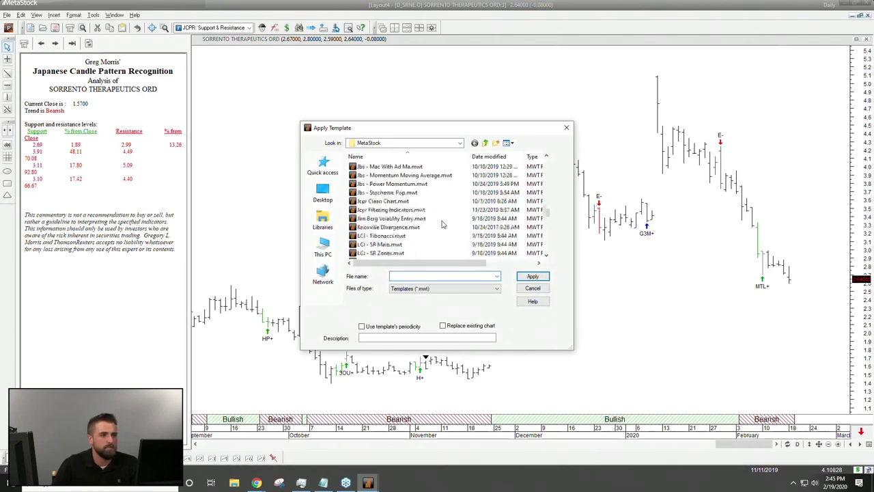
scroll(442, 222, "up", 20)
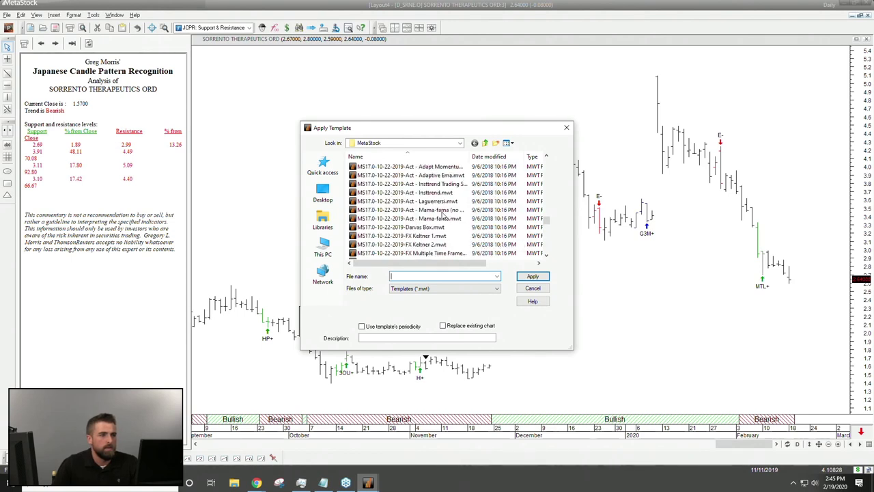
scroll(441, 215, "down", 2)
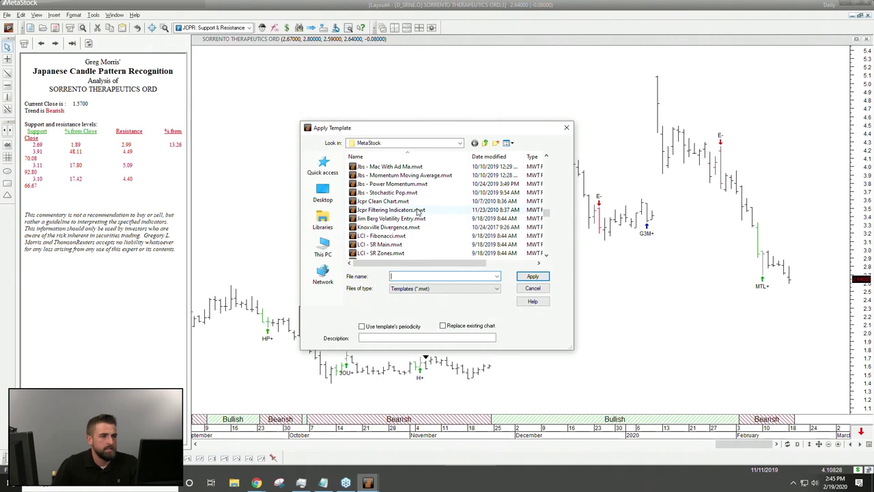
left_click(413, 201)
left_click(408, 210)
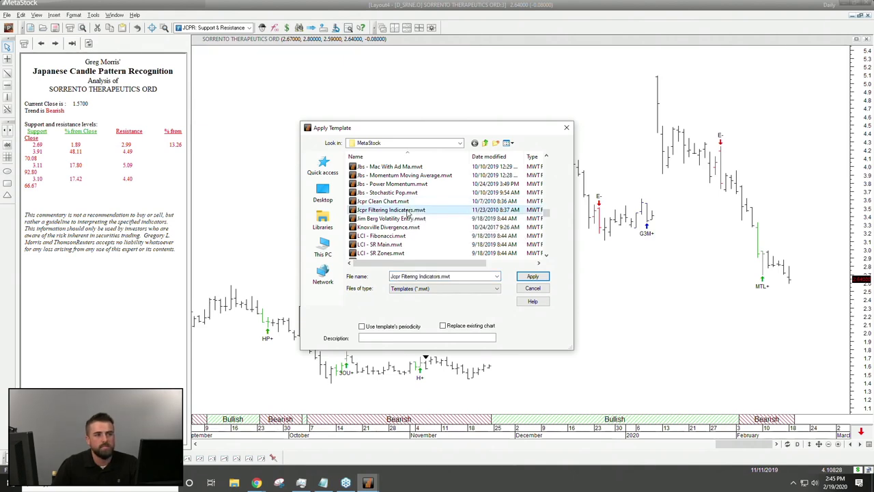
left_click(531, 276)
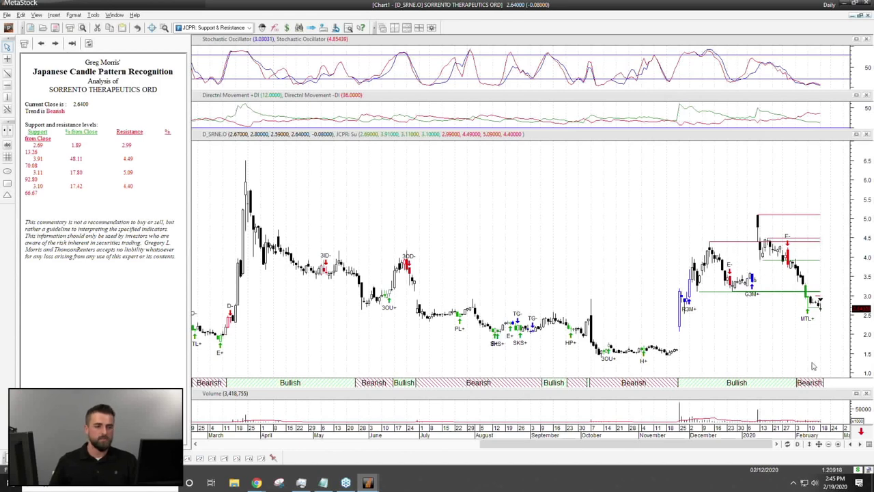
- Zoom the Sorrento chart in to show only the November–February candles
left_click(840, 444)
left_click(840, 444)
left_click(840, 443)
left_click(839, 444)
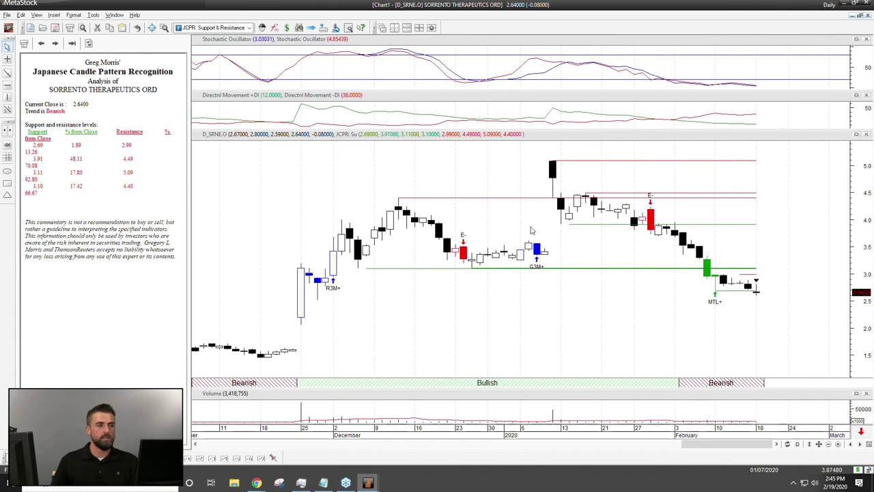
right_click(500, 298)
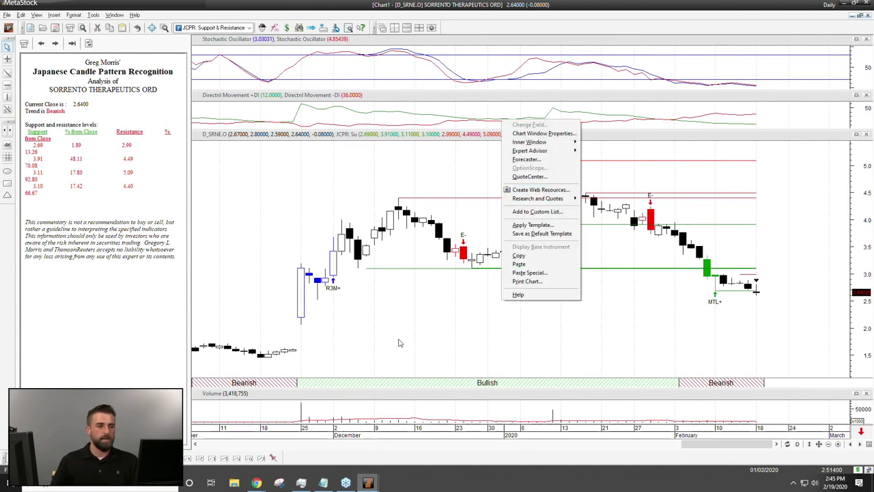
left_click(431, 329)
- Plot the NCU - Adaptick Trend Index with default parameters and make the Volume pane slightly taller
left_click(250, 28)
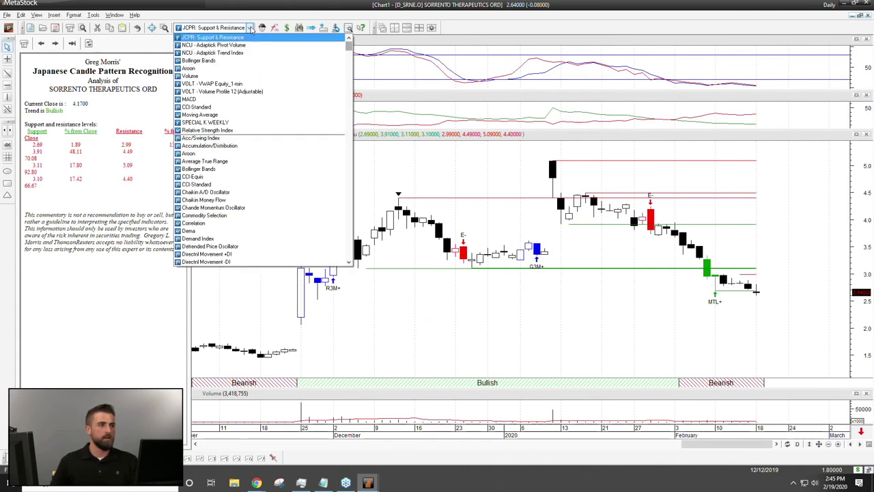
scroll(284, 83, "down", 12)
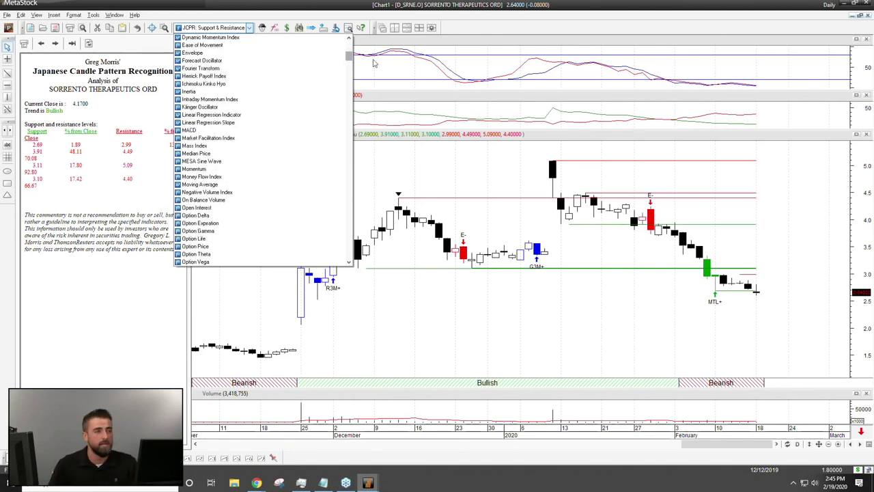
left_click_drag(348, 58, 349, 220)
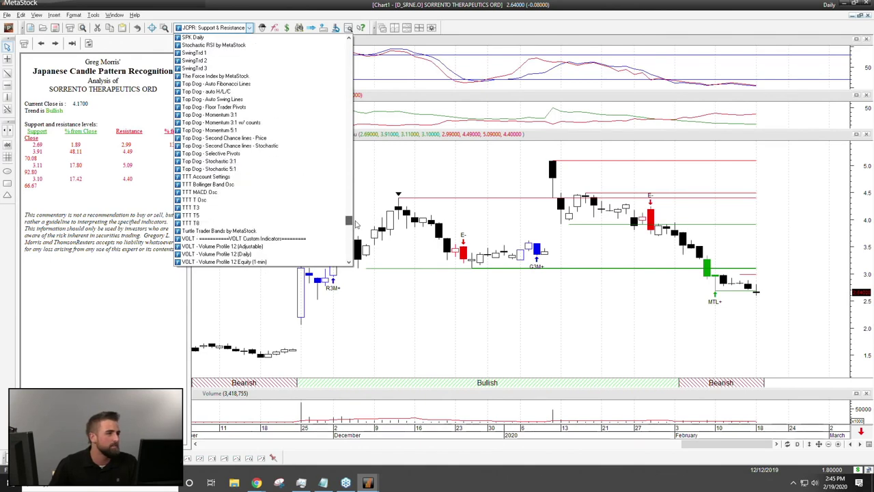
scroll(287, 157, "up", 7)
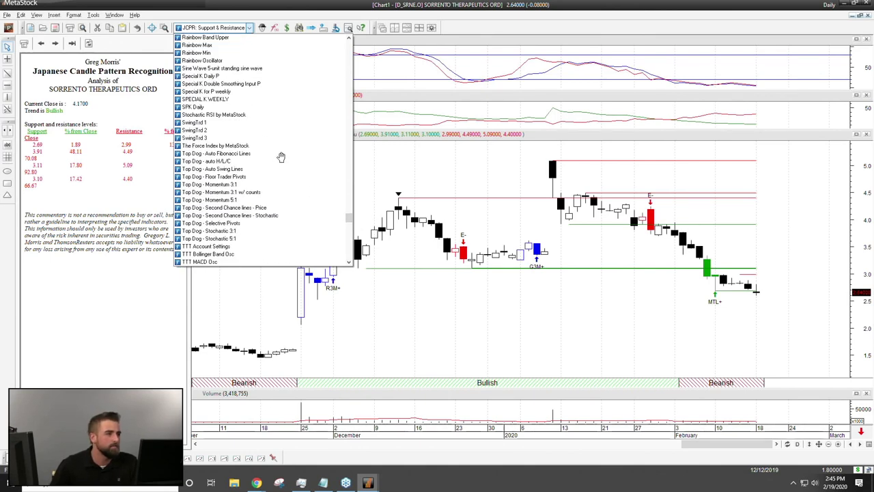
left_click_drag(349, 215, 350, 176)
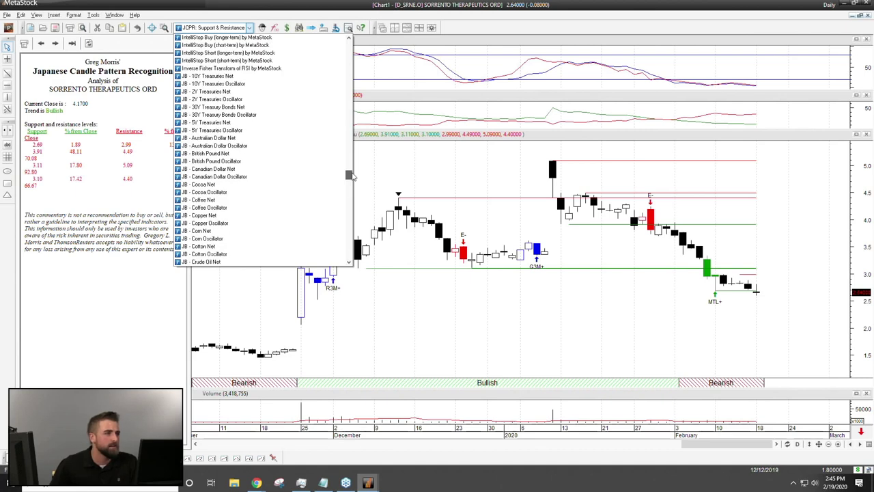
scroll(316, 175, "down", 20)
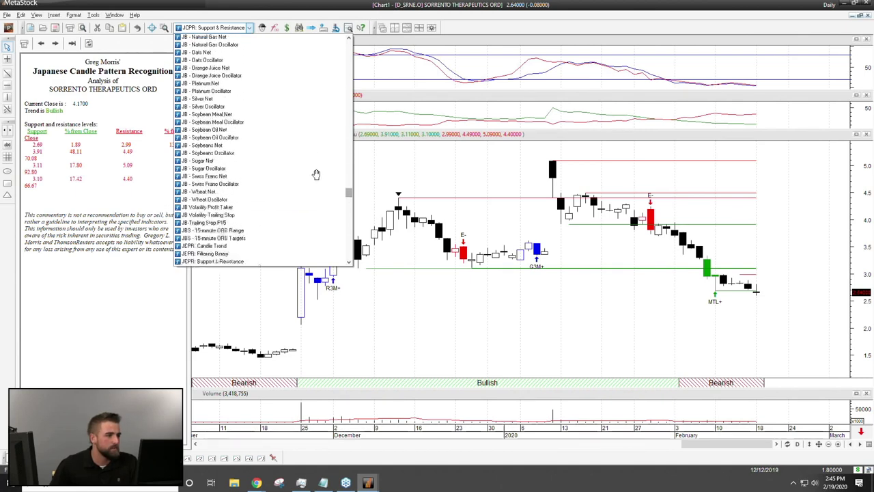
scroll(316, 175, "down", 15)
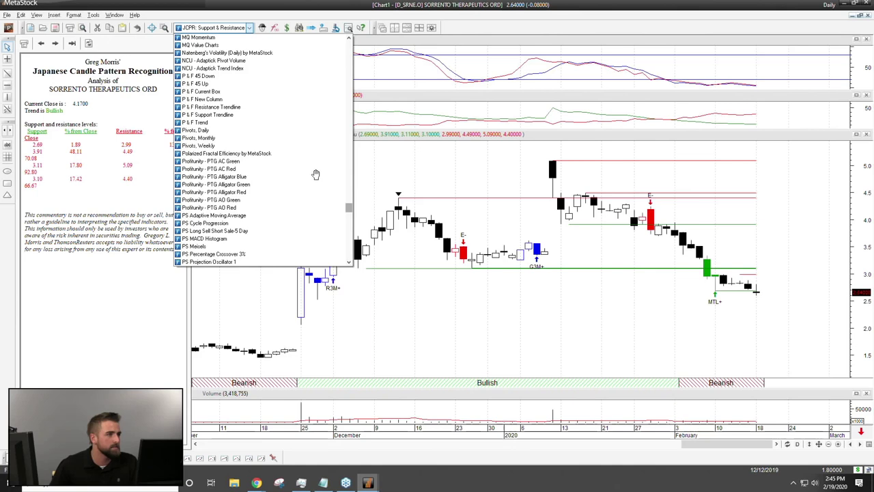
left_click(230, 69)
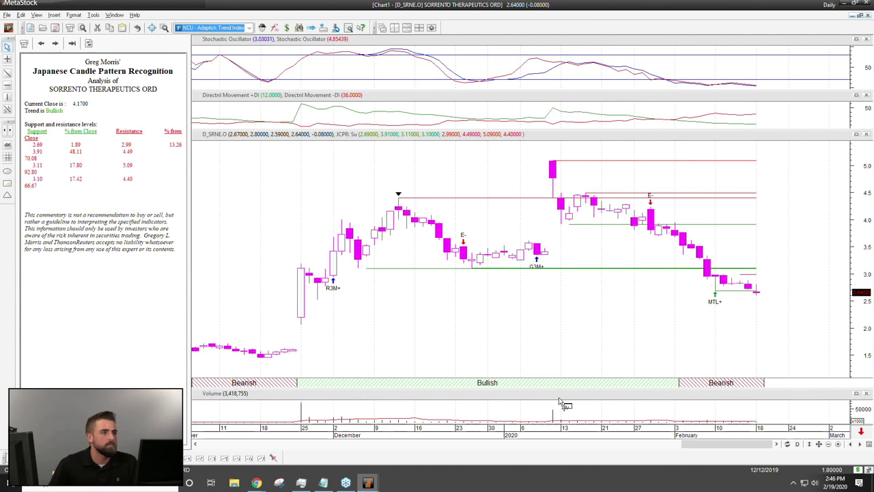
left_click_drag(559, 401, 556, 395)
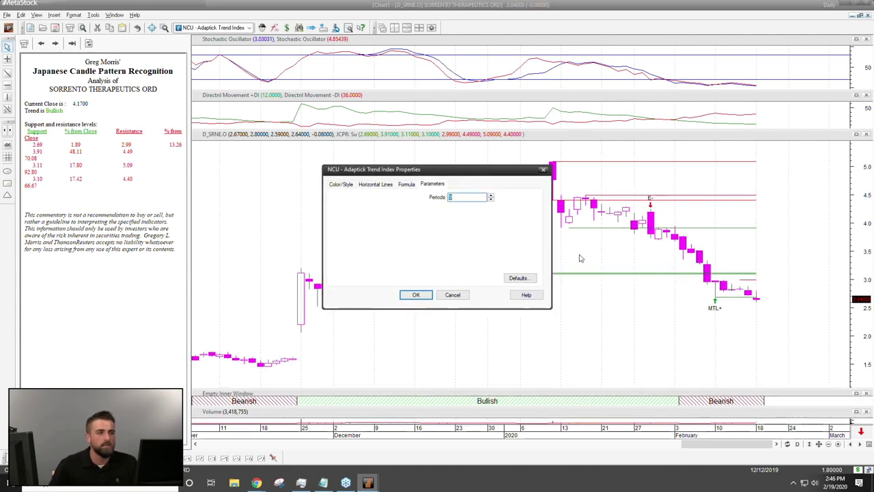
left_click(416, 295)
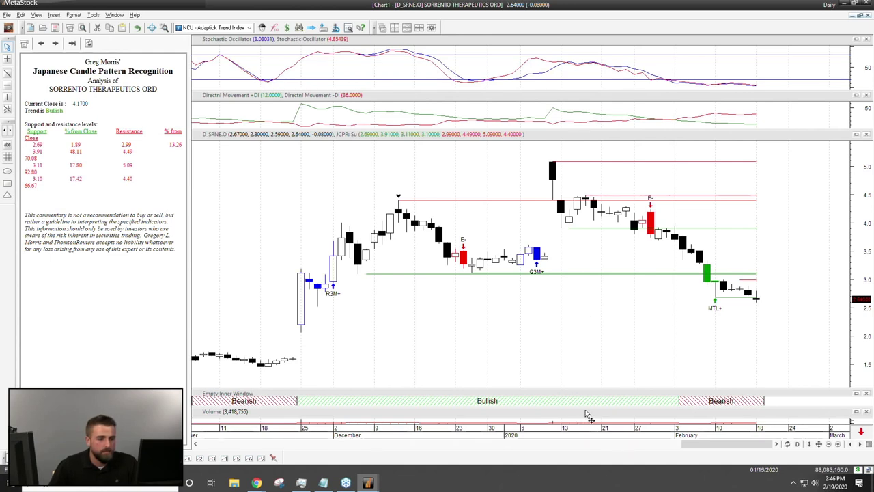
left_click_drag(587, 408, 587, 400)
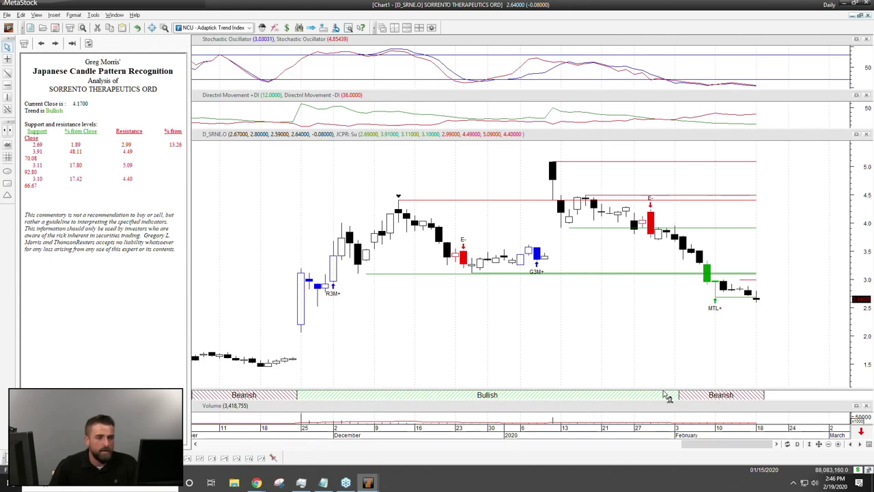
left_click(251, 27)
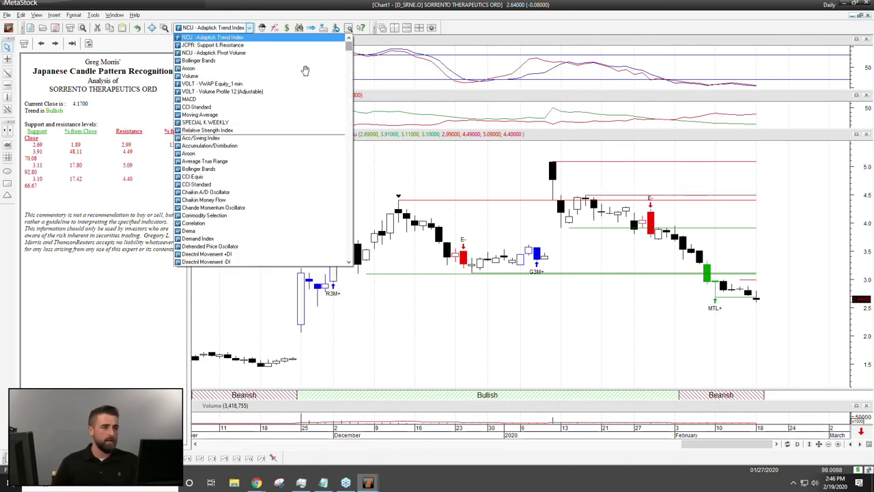
- Attach the CPS - Candle Profit System expert advisor to the Sorrento chart
left_click(550, 292)
right_click(557, 287)
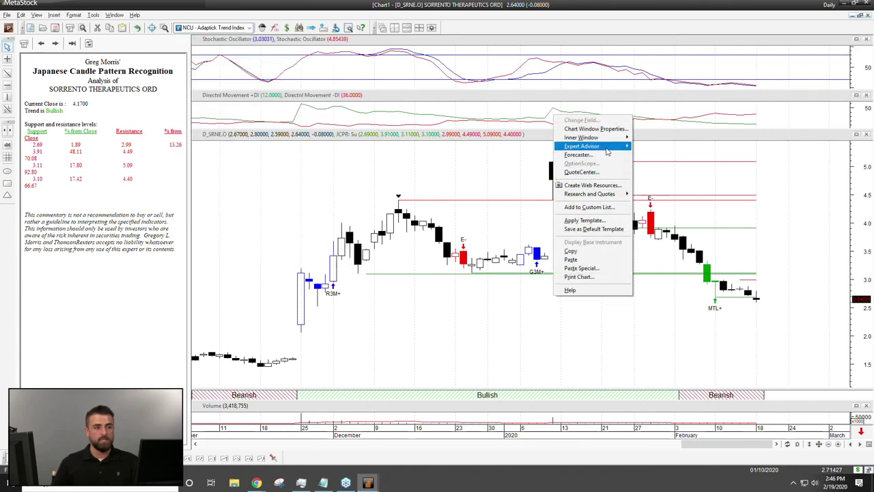
mouse_move(600, 146)
left_click(674, 157)
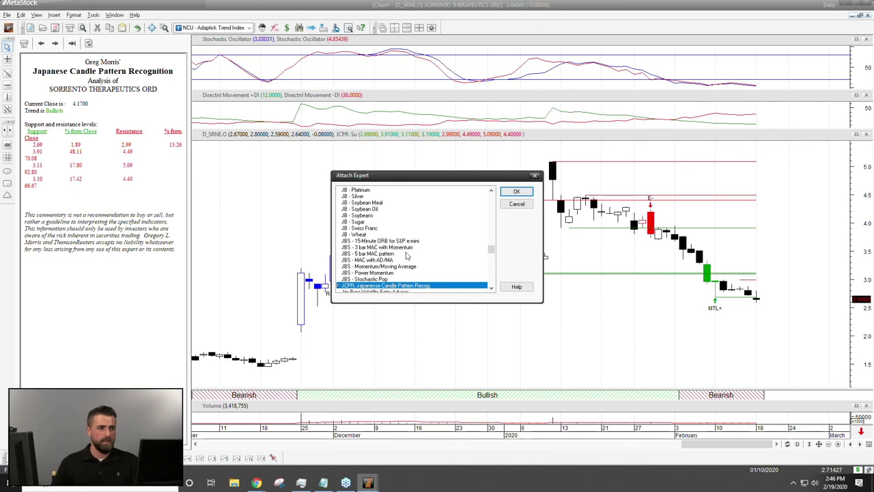
scroll(403, 243, "down", 8)
scroll(399, 241, "up", 15)
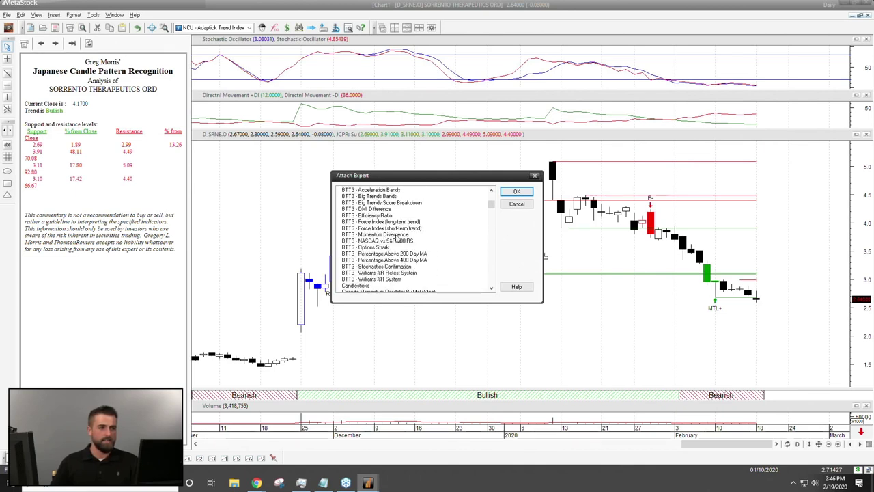
scroll(396, 242, "down", 2)
scroll(397, 243, "down", 3)
scroll(397, 242, "up", 6)
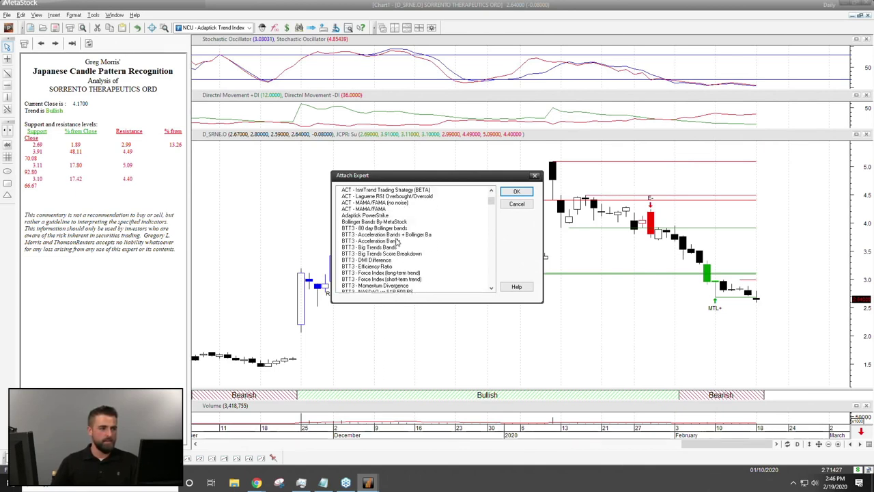
scroll(396, 240, "down", 4)
scroll(397, 243, "down", 11)
scroll(395, 232, "up", 3)
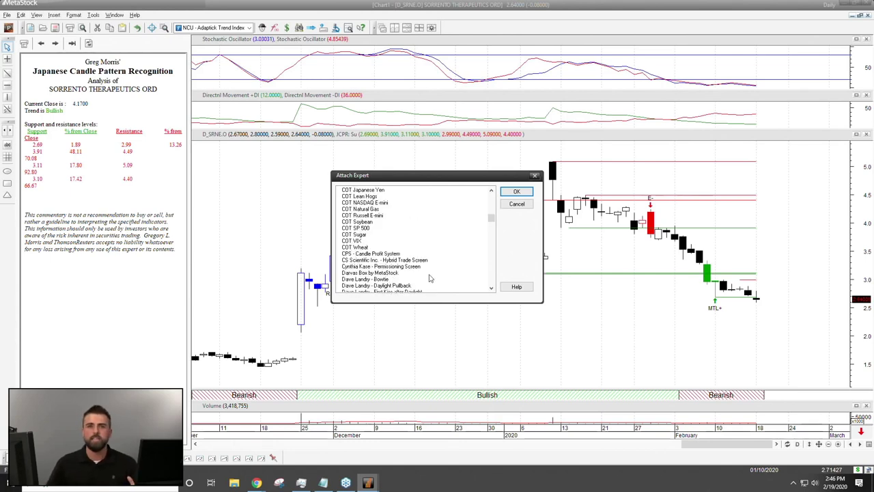
left_click(400, 254)
left_click(516, 192)
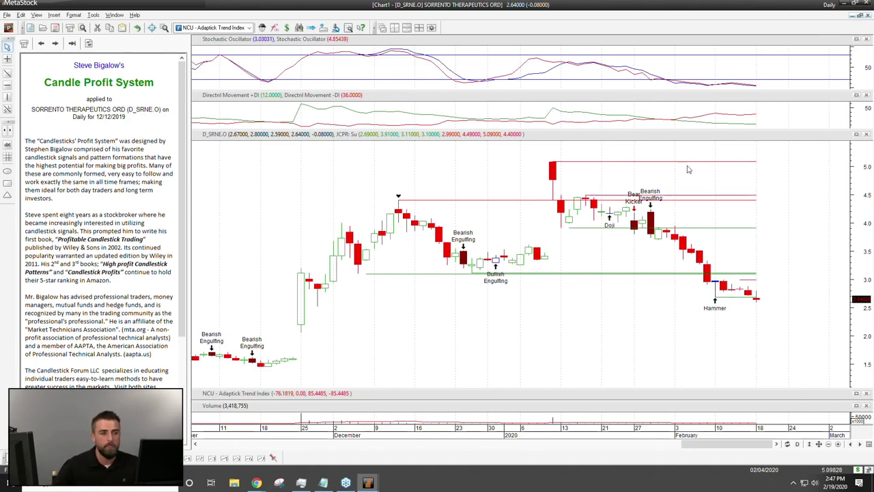
- Zoom the SRNE price chart in two steps and bring MetaStock back into focus
left_click(838, 444)
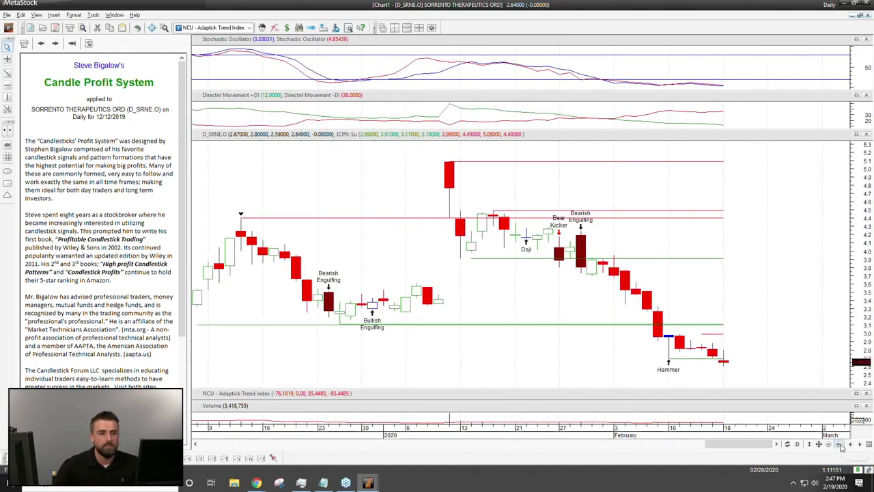
left_click(839, 444)
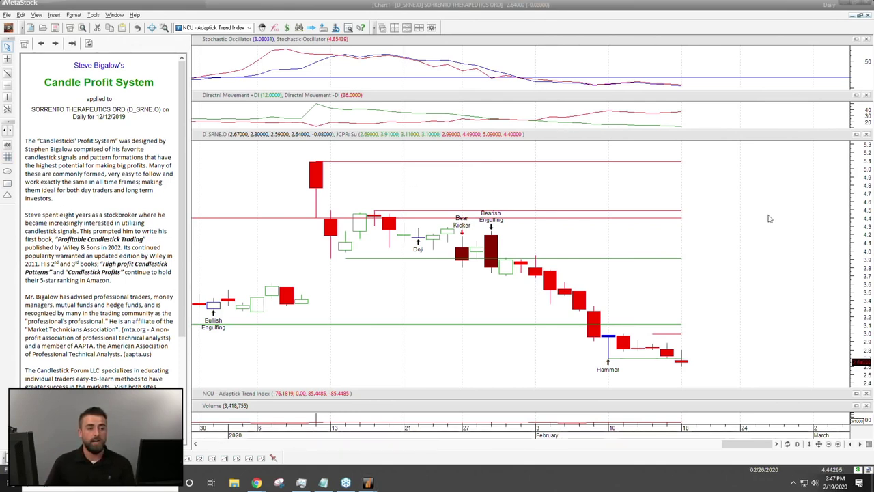
left_click(150, 3)
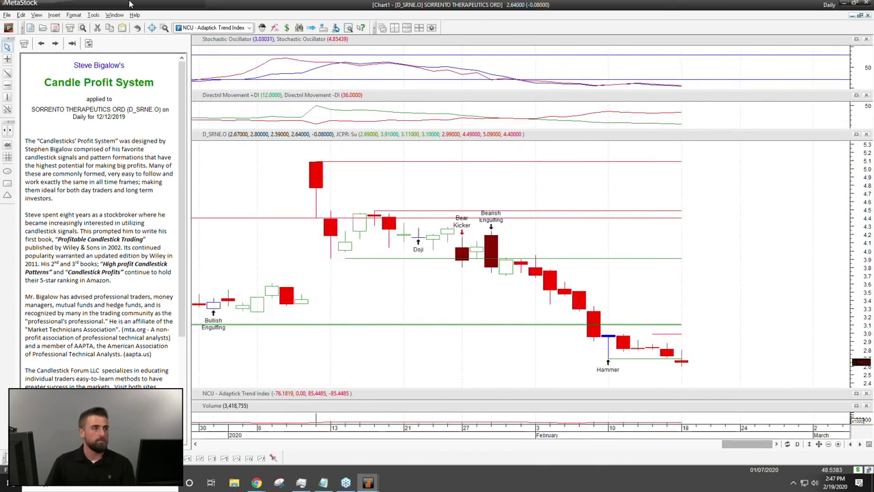
left_click(261, 27)
- Browse the Power Console's exploration list, collapsing and re-expanding the Favorites group
scroll(284, 161, "up", 2)
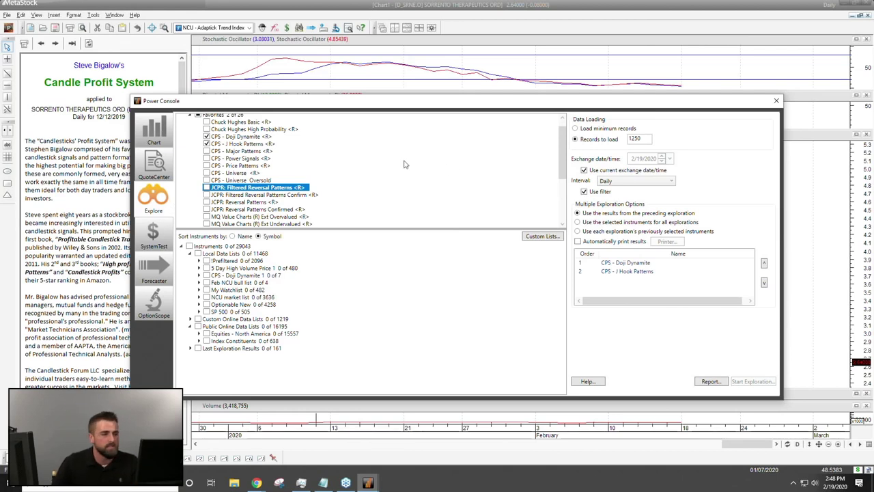
scroll(327, 184, "down", 2)
scroll(327, 185, "up", 2)
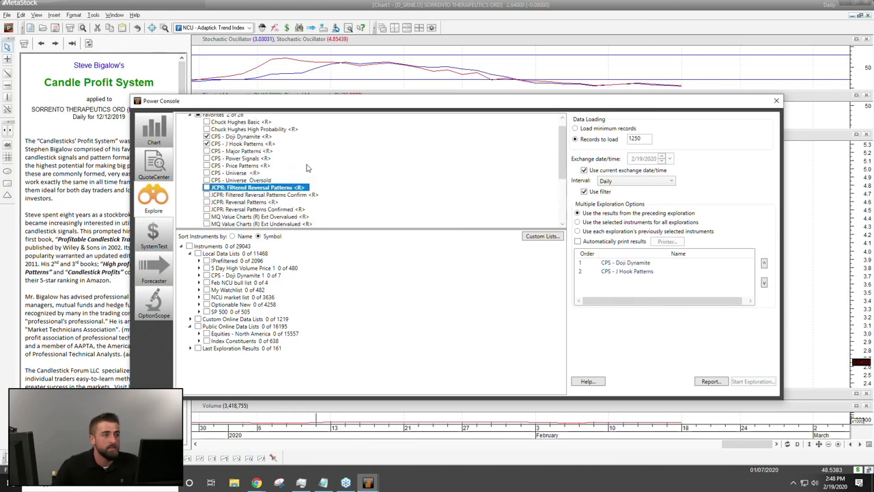
scroll(307, 168, "up", 1)
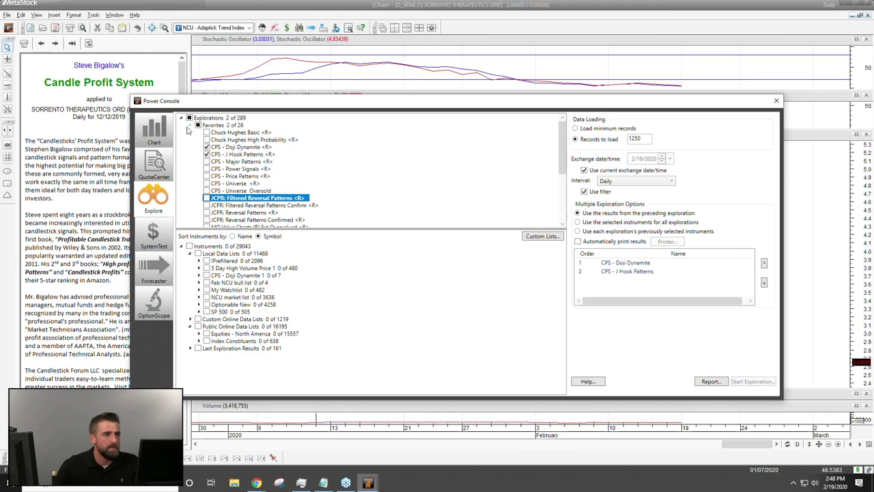
left_click(193, 126)
left_click(194, 126)
scroll(245, 188, "down", 2)
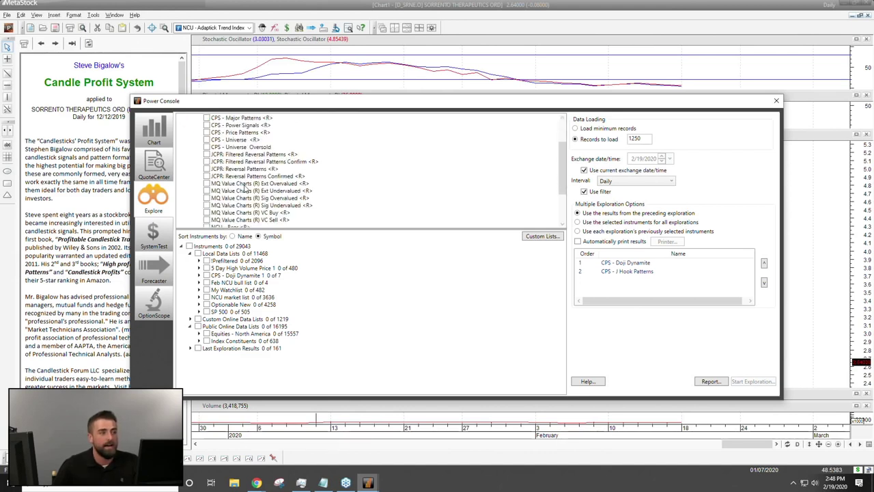
scroll(245, 186, "up", 2)
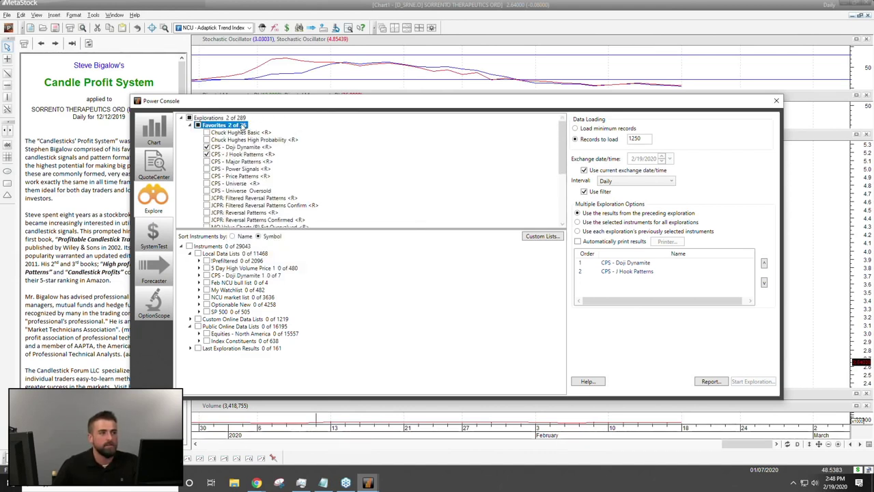
scroll(234, 176, "down", 4)
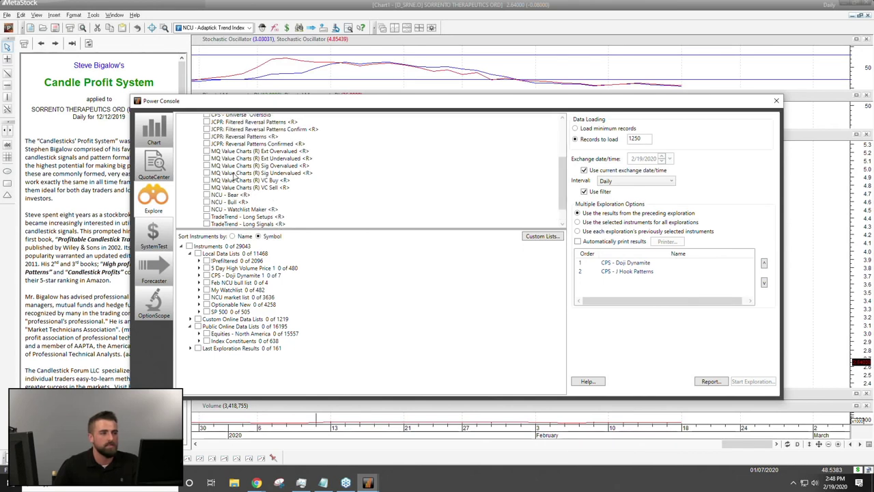
scroll(234, 176, "up", 4)
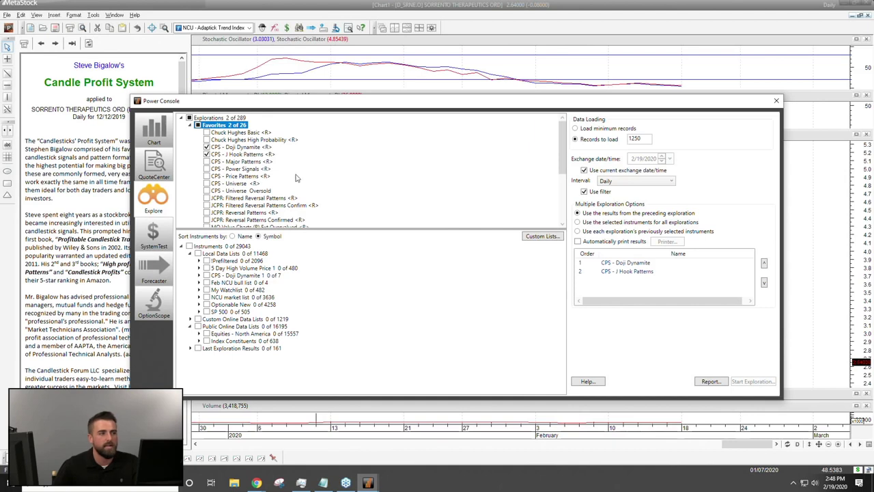
- Swap CPS - J Hook Patterns for JCPR: Reversal Patterns, choose SP 500, and start the exploration
left_click(266, 214)
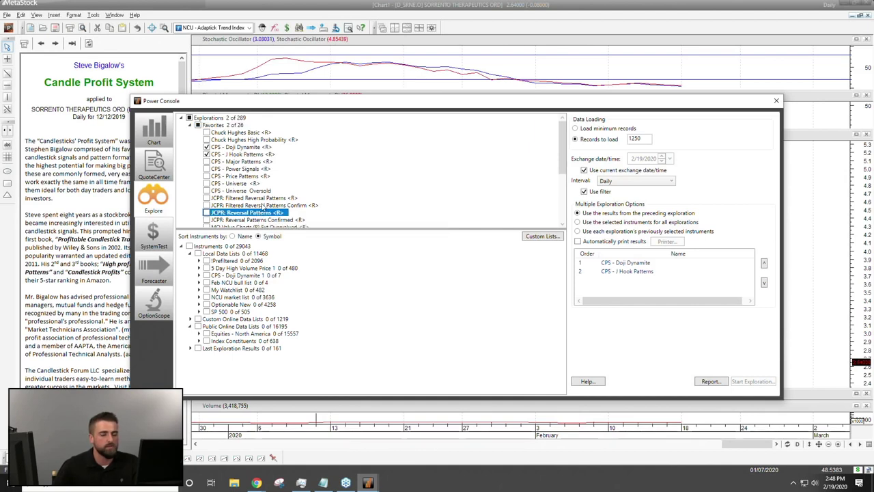
left_click(207, 155)
left_click(207, 212)
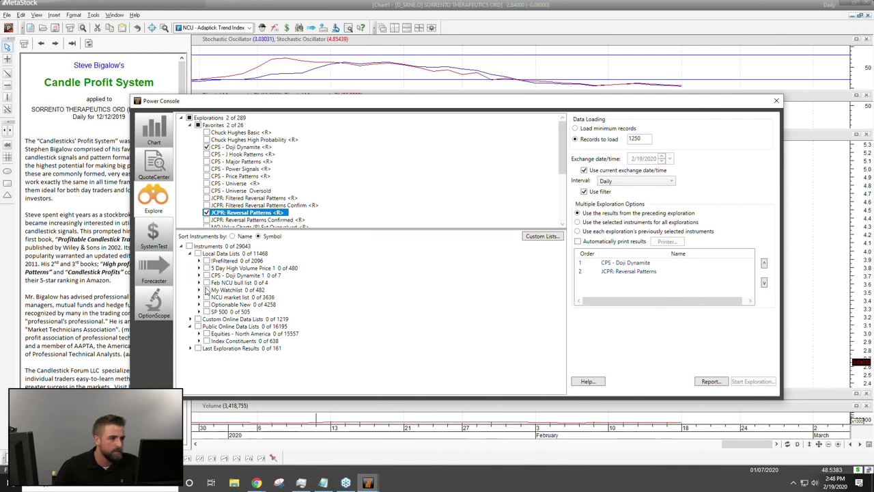
left_click(206, 312)
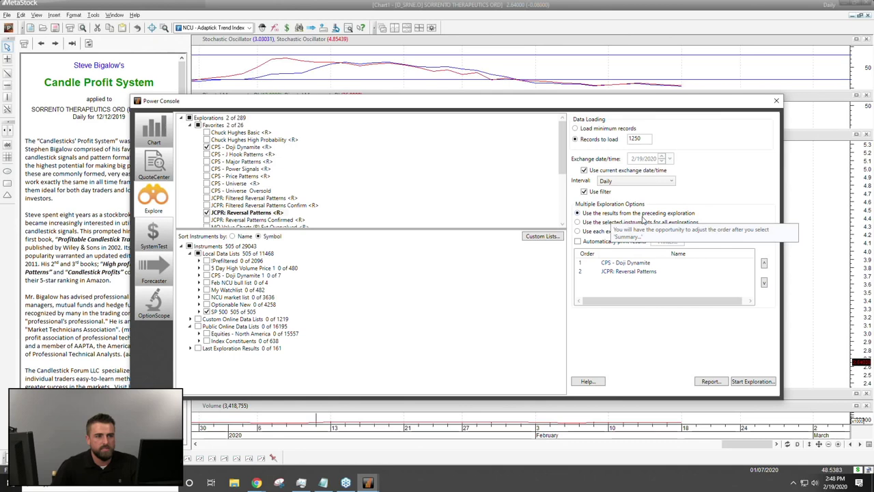
left_click(753, 382)
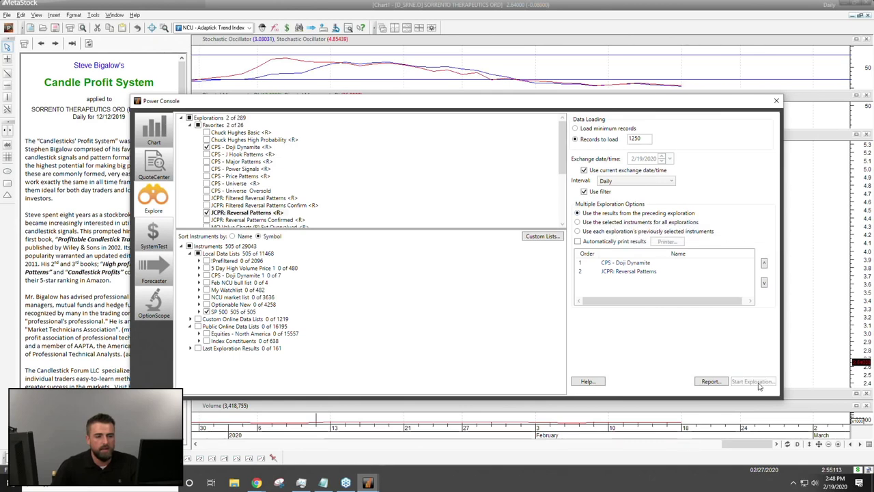
- Compare the Doji Dynamite and JCPR: Reversal Patterns results, widening the D Sand. column
left_click_drag(556, 81, 447, 88)
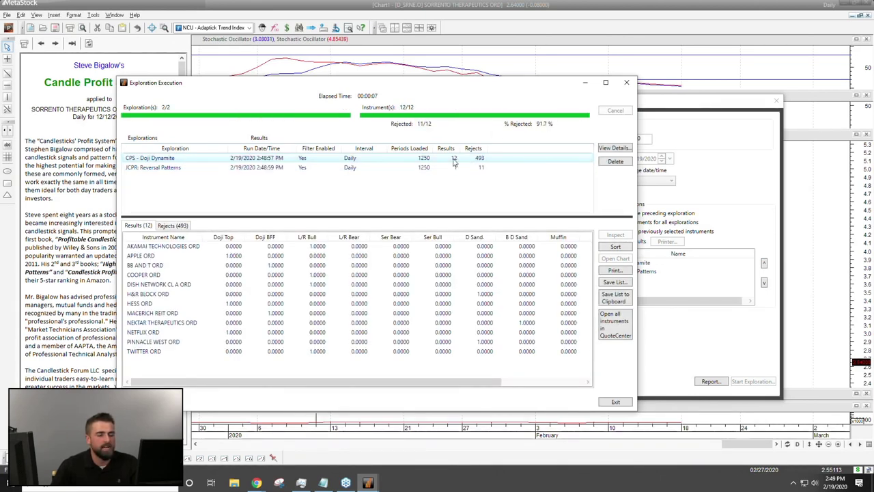
left_click(306, 168)
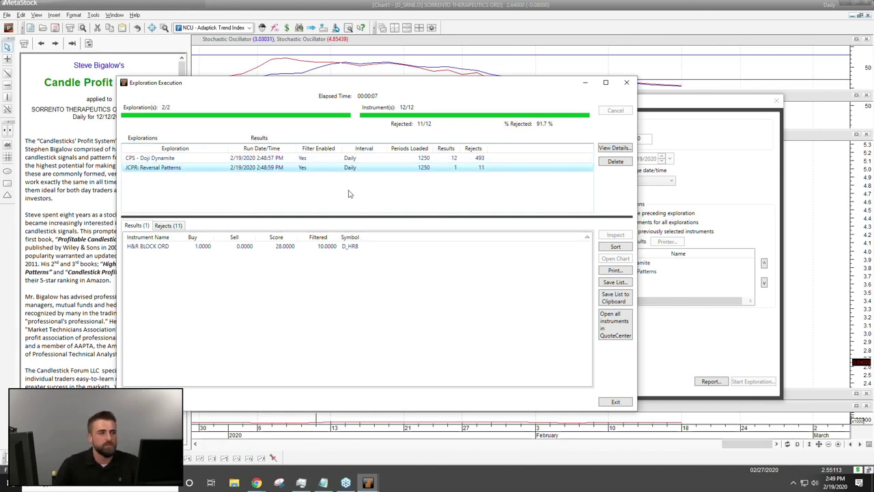
left_click(178, 248)
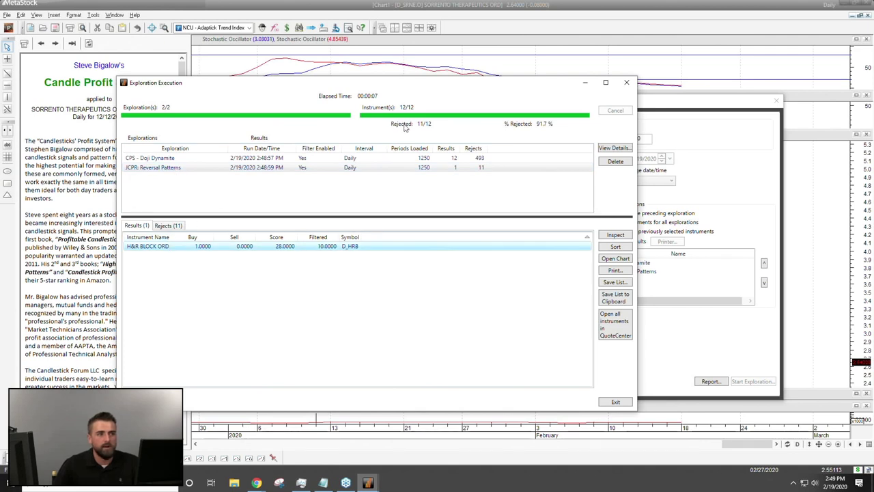
left_click(177, 158)
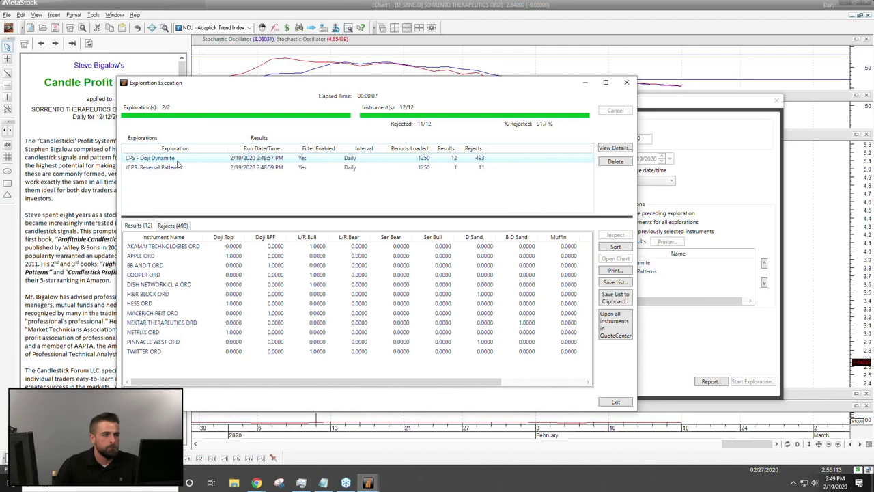
left_click(162, 168)
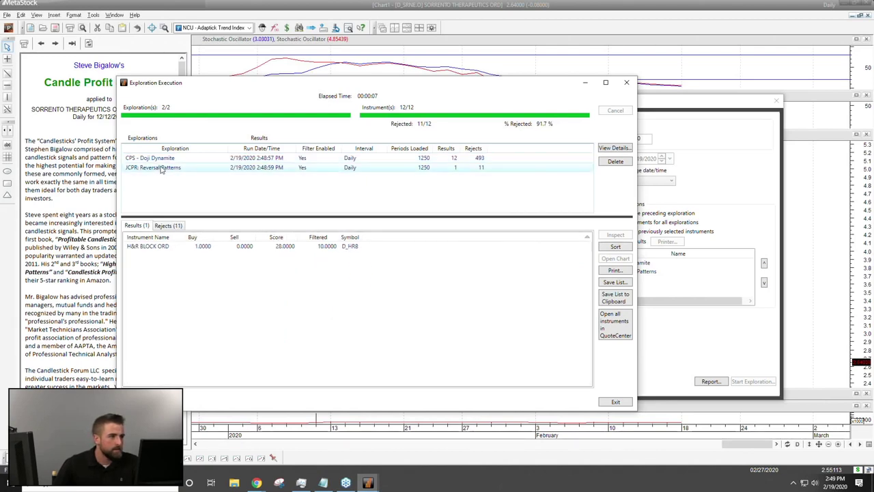
left_click(161, 160)
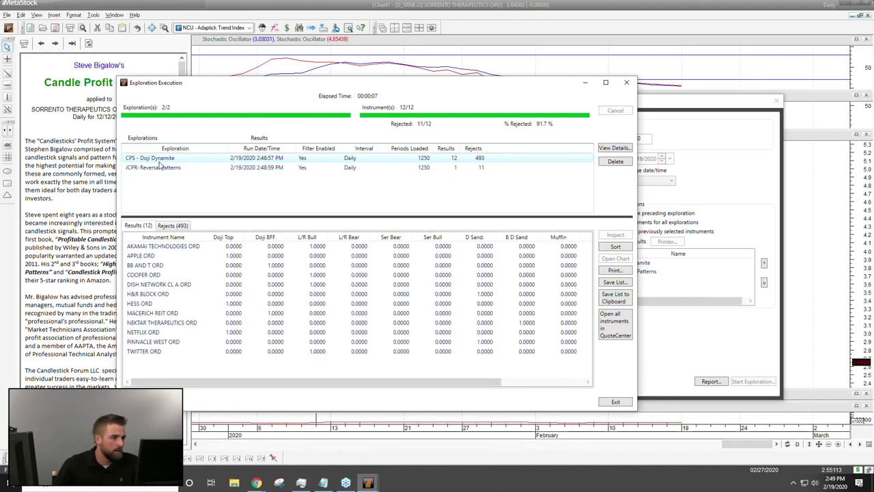
left_click(159, 294)
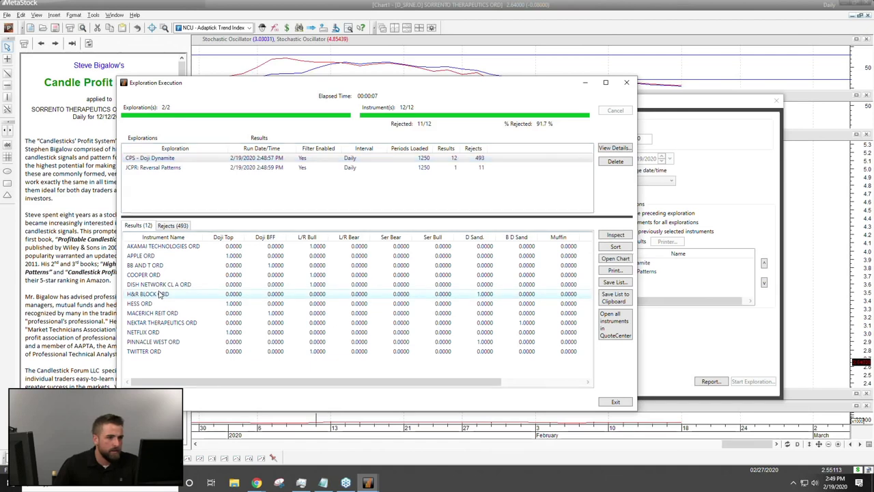
left_click_drag(495, 239, 521, 239)
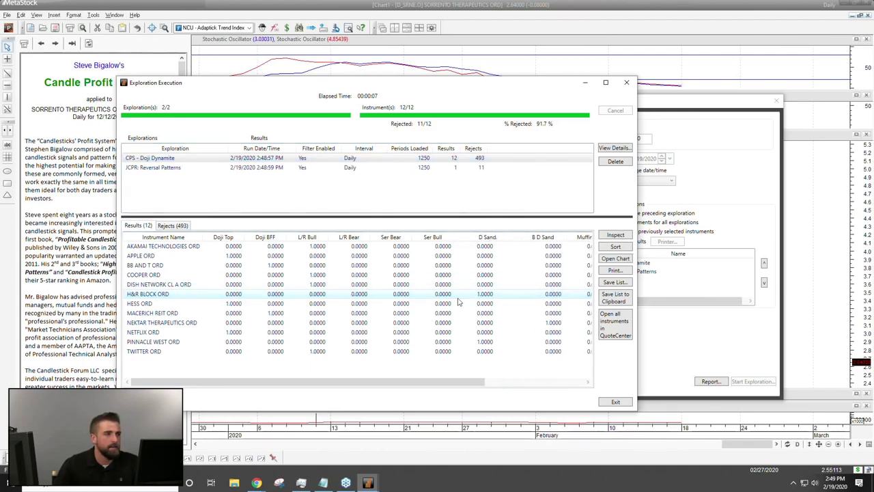
left_click(484, 296)
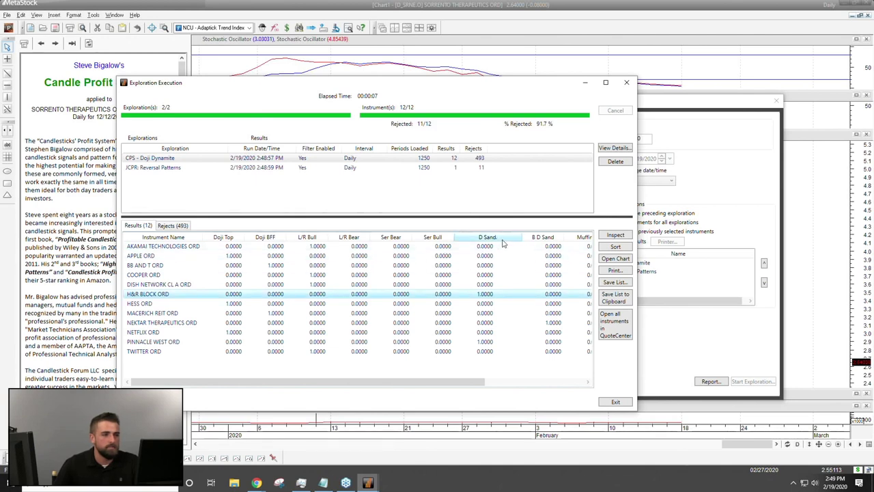
- Cancel the protected Reversal Patterns formula prompt and open the H&R BLOCK ORD chart
left_click(159, 168)
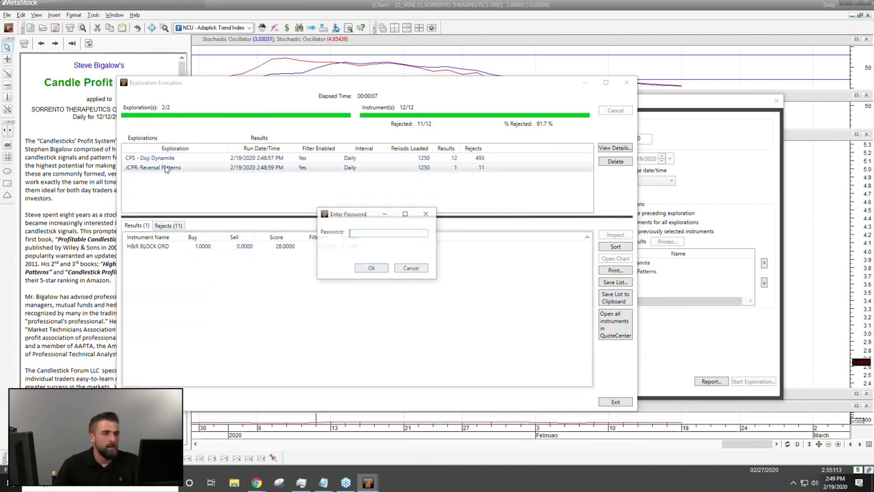
left_click(411, 268)
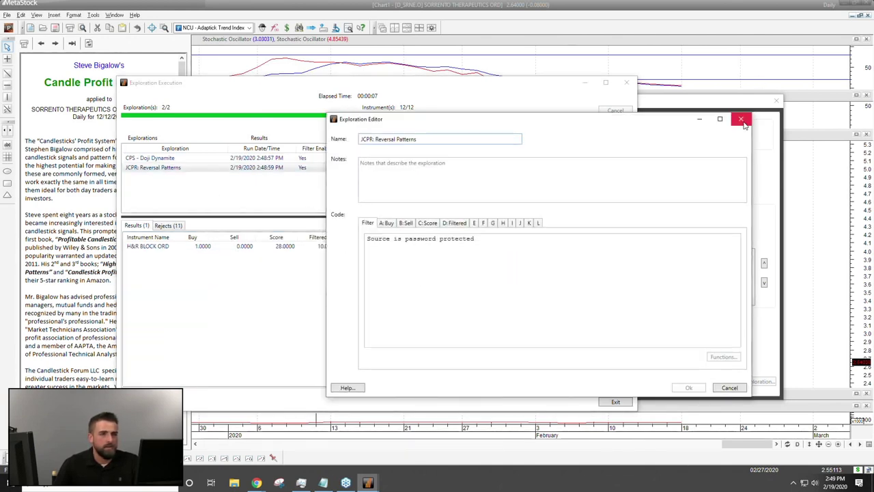
key("Escape")
double_click(254, 246)
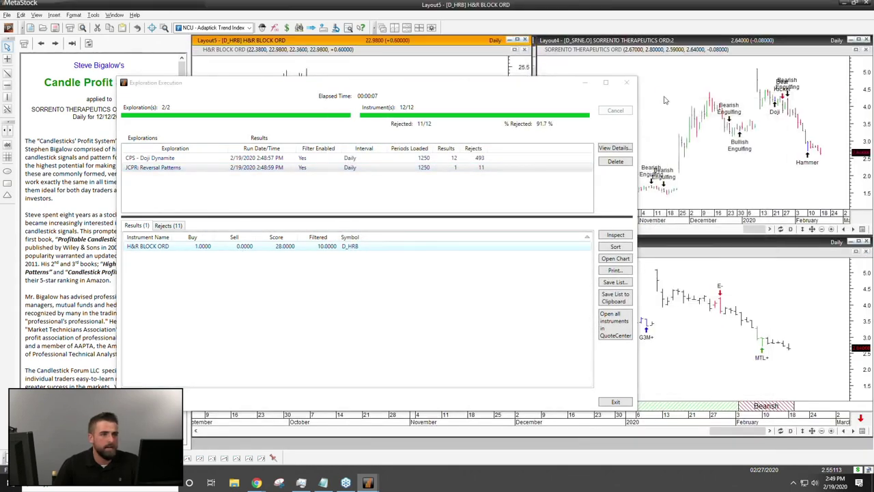
- Close the results window and the entire H&R Block layout without saving Layout5
left_click(626, 83)
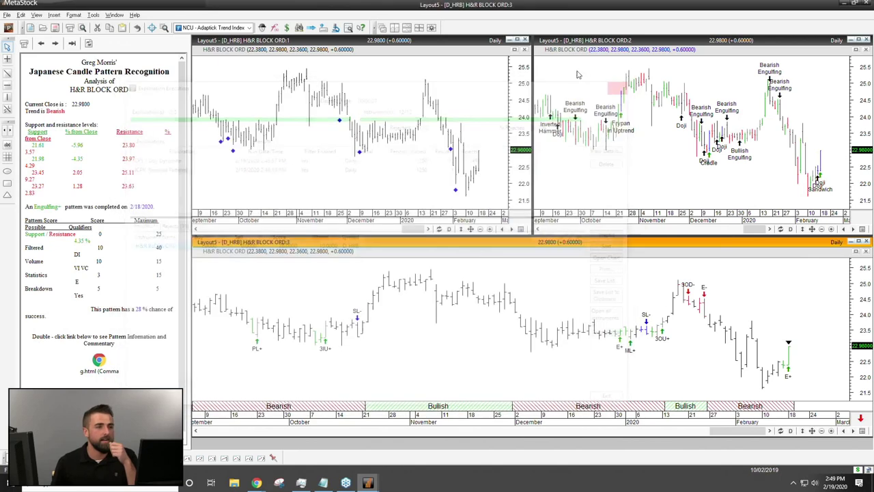
left_click(524, 41)
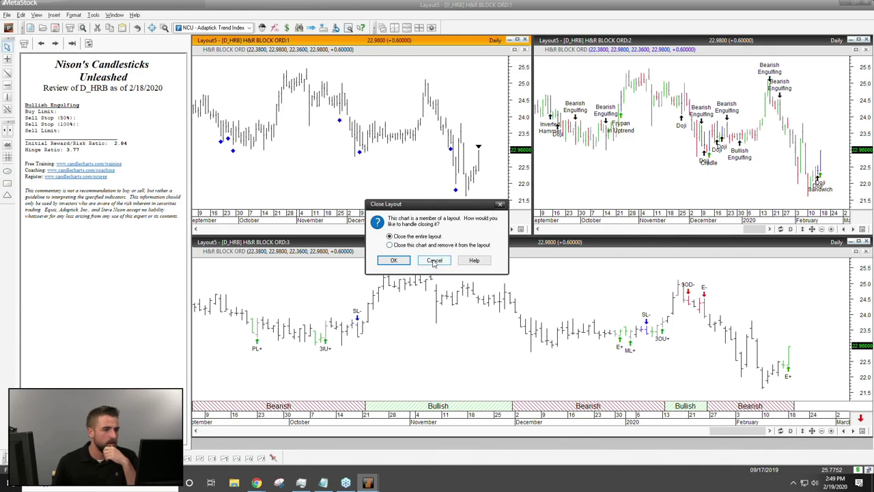
left_click(407, 262)
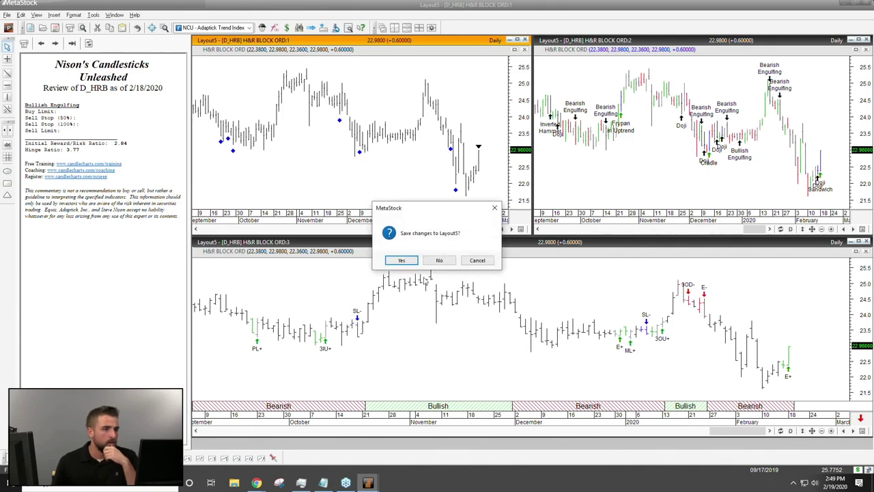
left_click(440, 260)
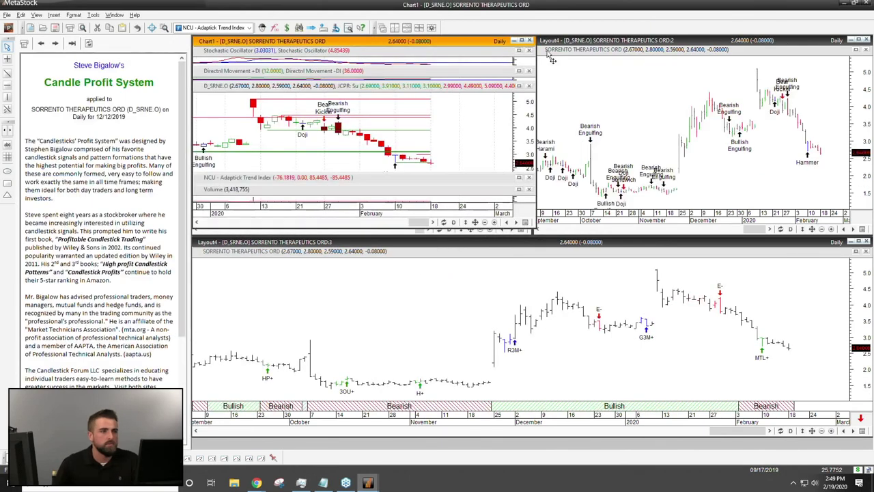
- Stretch the upper Sorrento pattern chart across the workspace and zoom the lower chart in twice
left_click(661, 55)
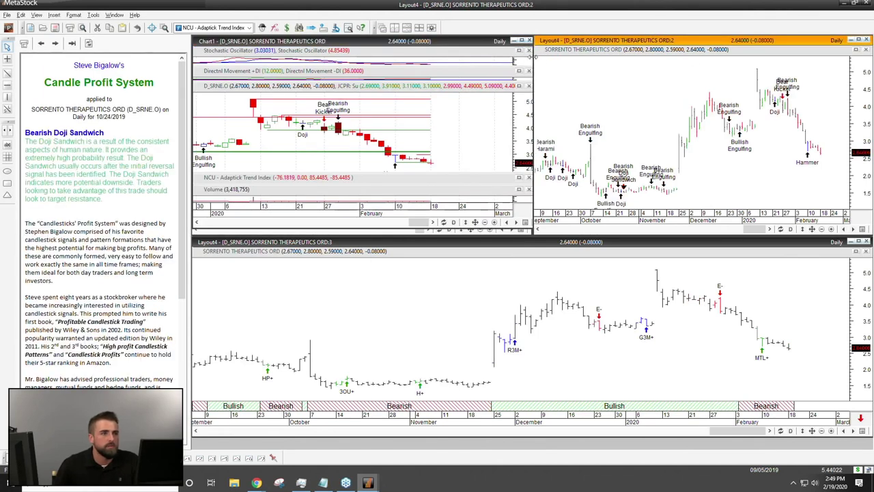
left_click_drag(532, 61, 193, 80)
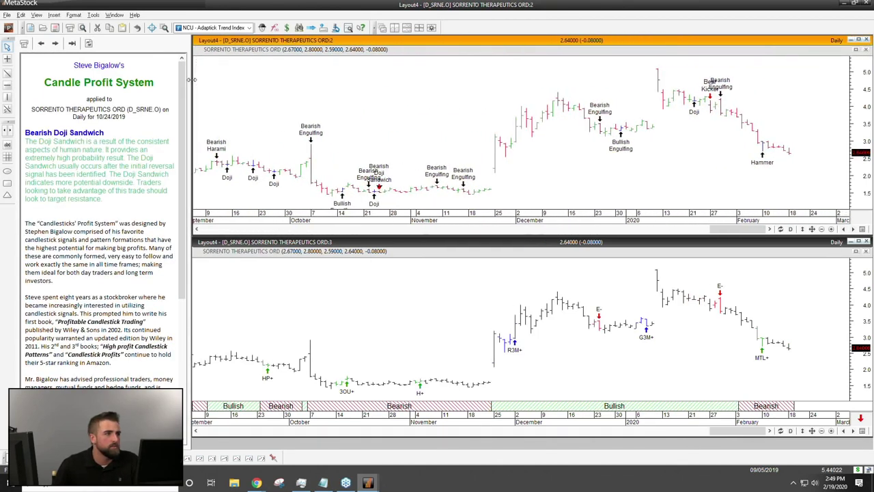
left_click(312, 308)
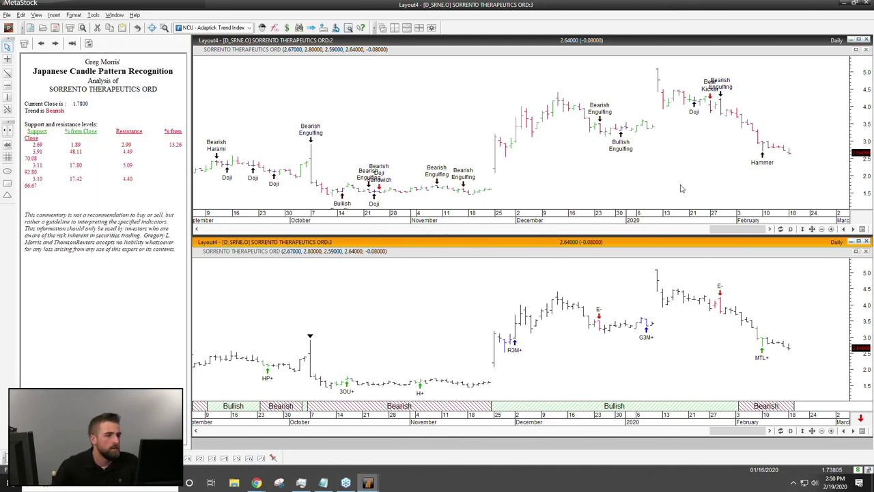
left_click(832, 431)
left_click(832, 431)
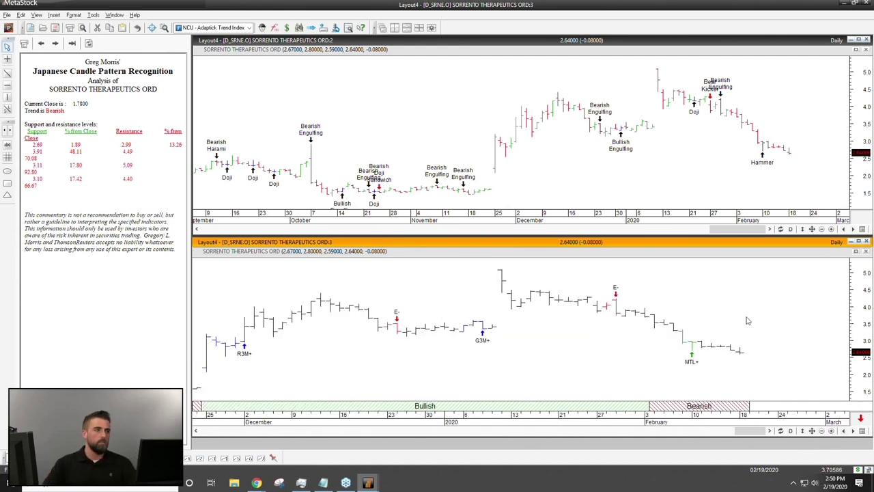
- Show Bigalow's Sorrento commentary and close the CPS Price, CPS Major and reversal patterns reports
left_click(720, 160)
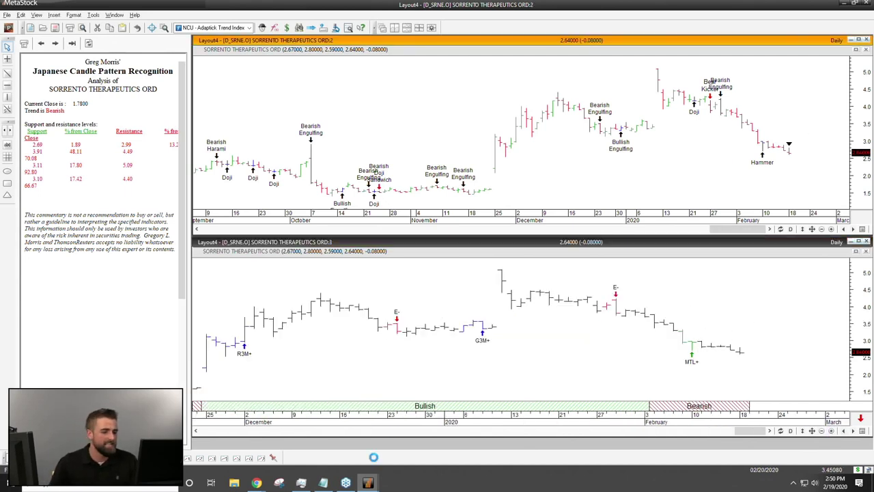
mouse_move(368, 482)
mouse_move(573, 437)
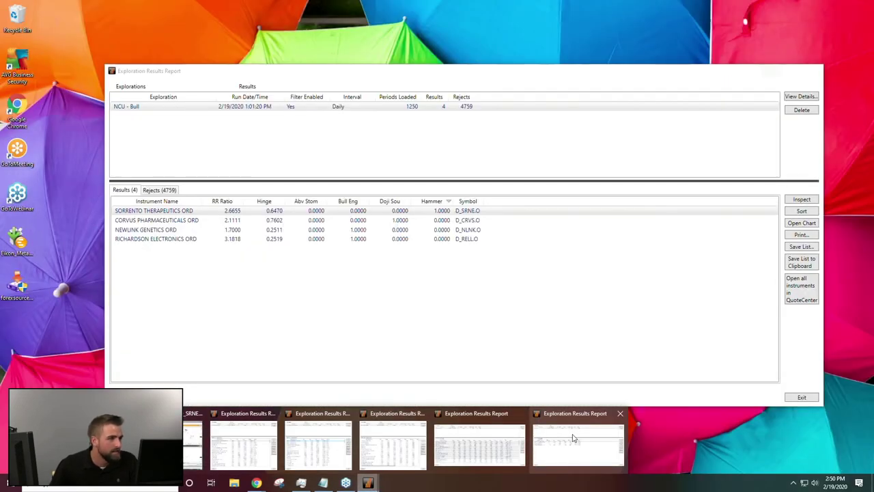
left_click(614, 414)
mouse_move(556, 431)
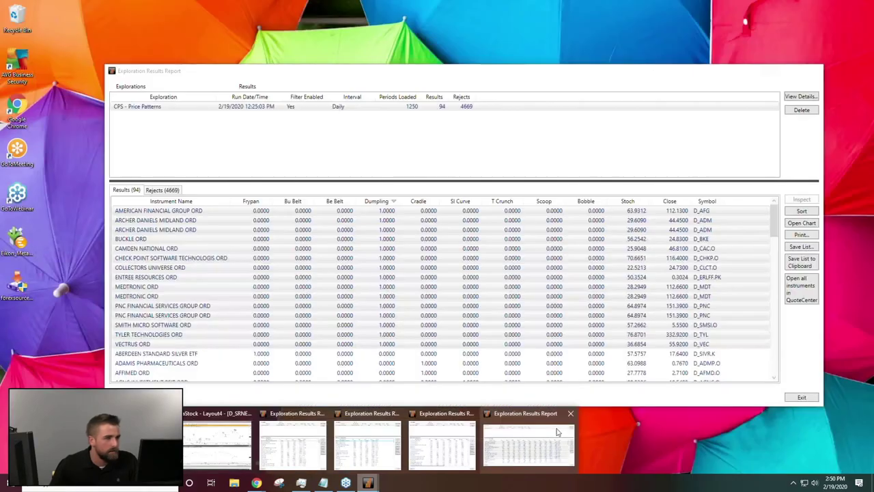
left_click(572, 415)
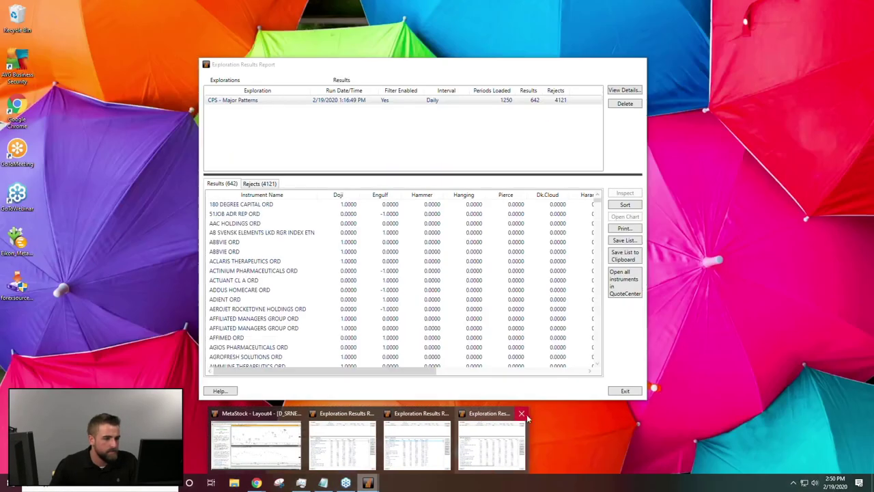
left_click(521, 414)
mouse_move(483, 418)
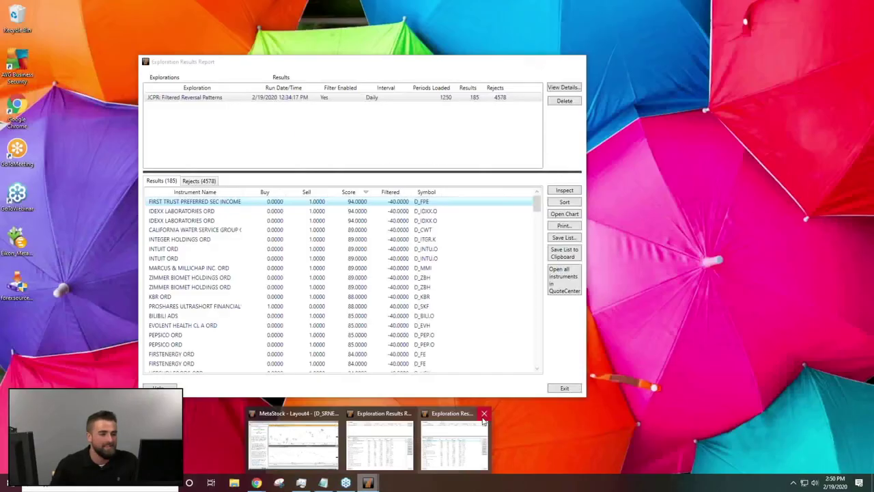
left_click(483, 414)
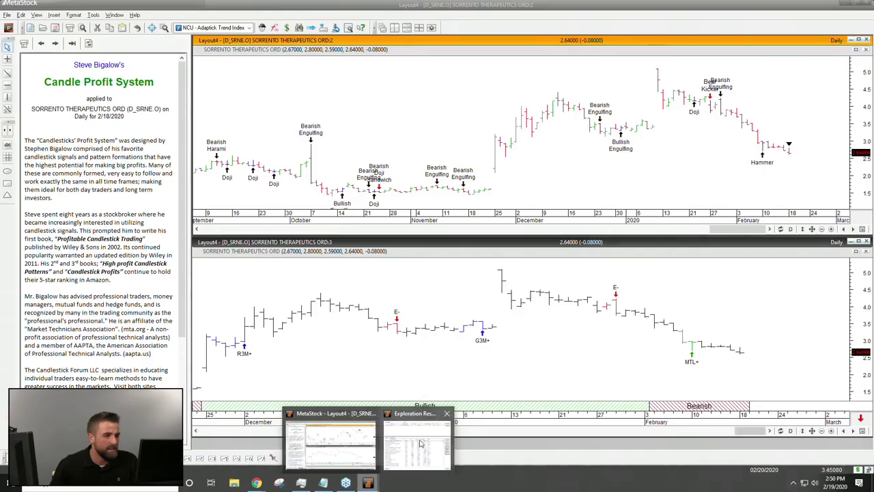
mouse_move(420, 444)
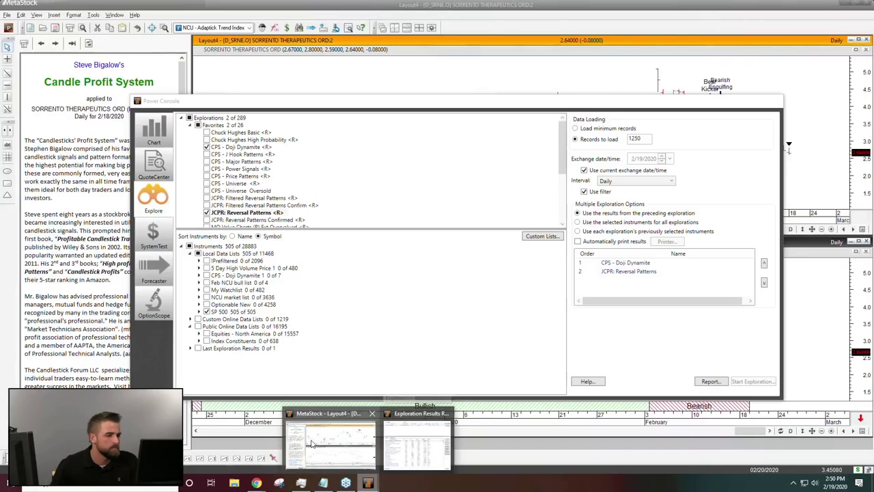
- Bring the MetaStock chart window back to the front
left_click(331, 444)
mouse_move(368, 482)
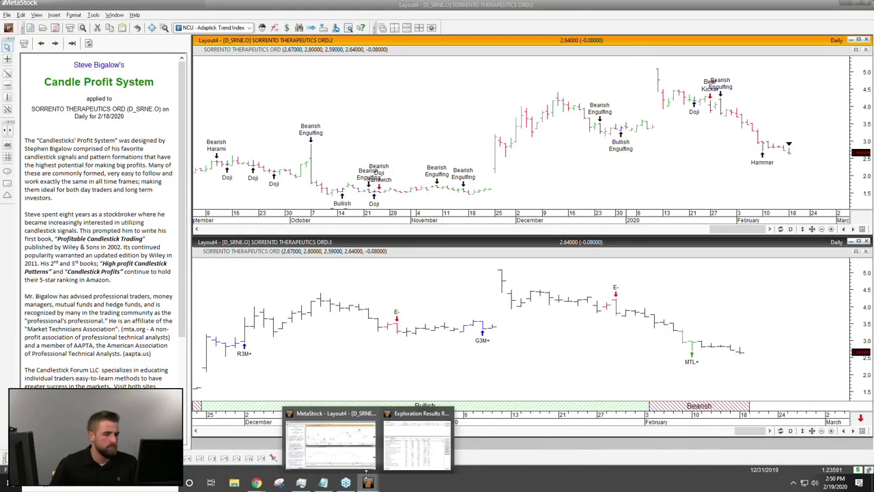
mouse_move(350, 441)
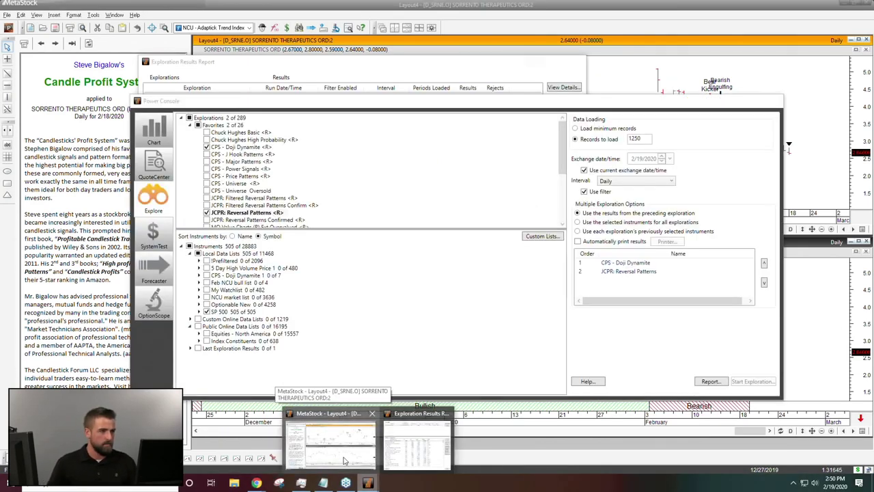
left_click(345, 461)
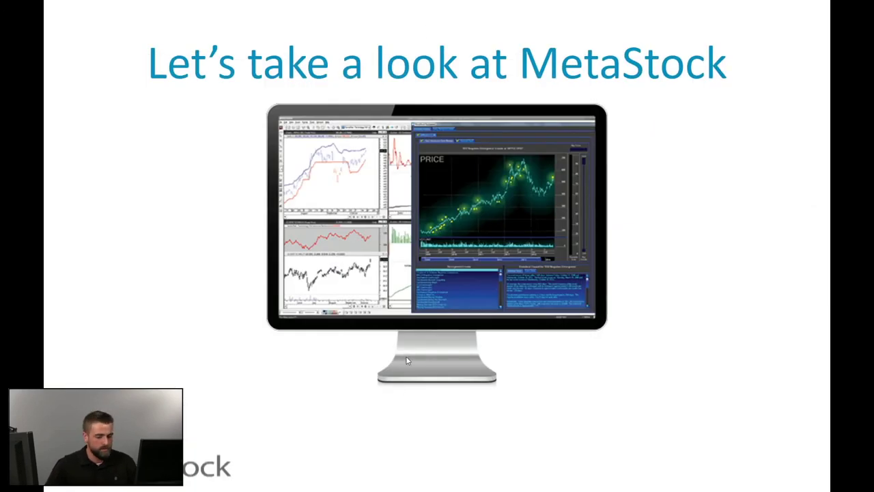
key("alt+Tab")
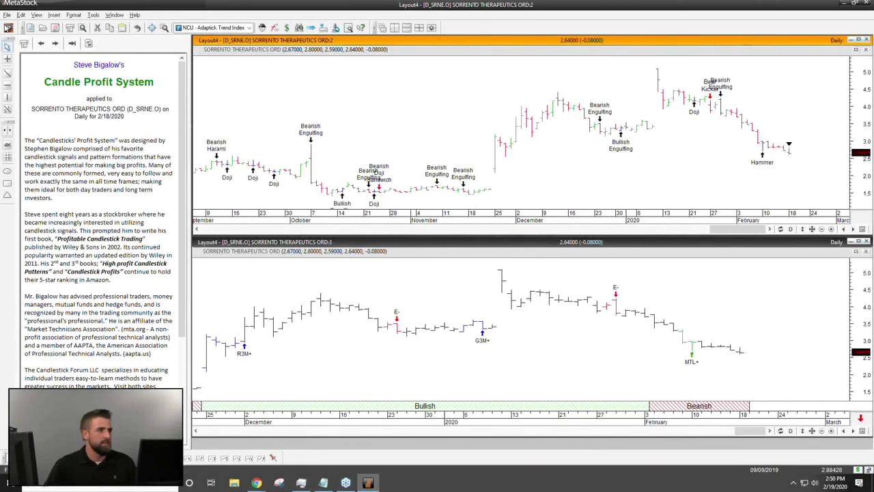
- Reopen the JCPR: Reversal Patterns results, load H&R BLOCK ORD, and maximize the report
left_click(8, 27)
right_click(254, 213)
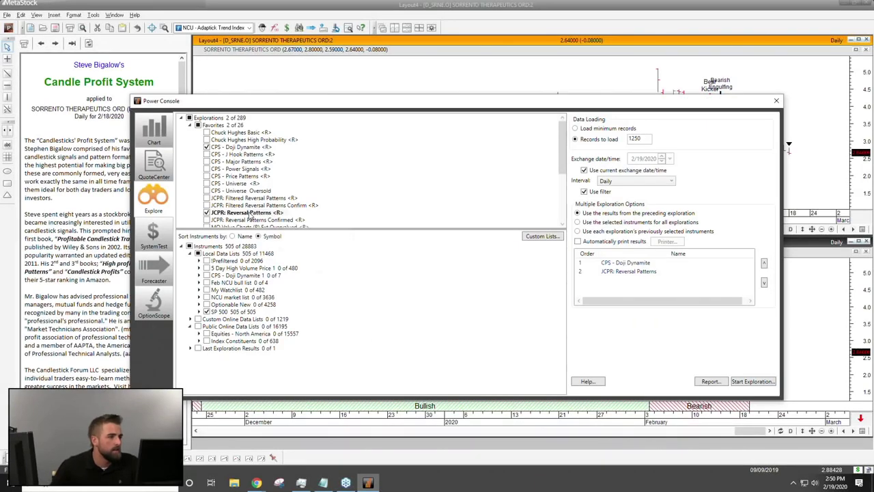
left_click(293, 220)
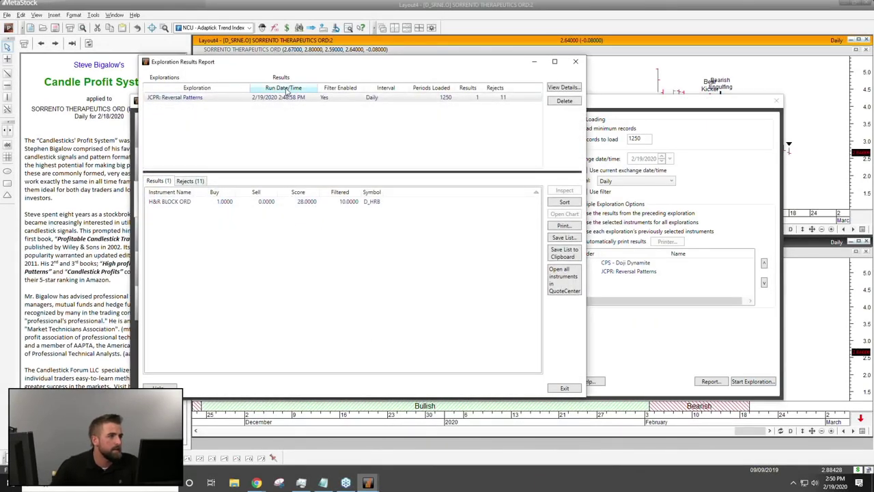
left_click(215, 203)
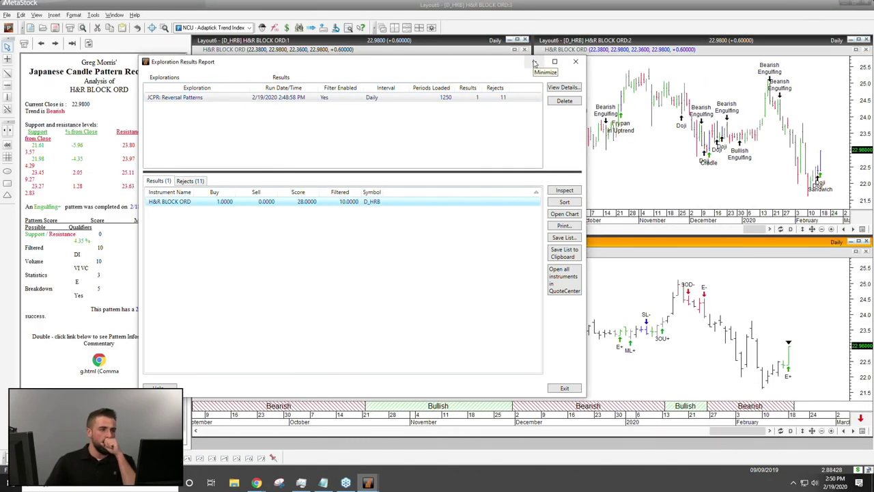
left_click(555, 61)
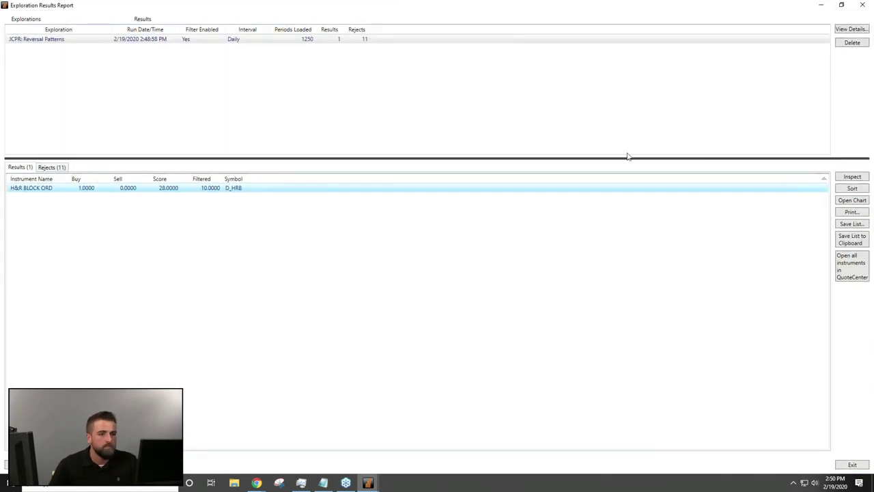
- Hide the results report, zoom the lower H&R Block chart twice, and widen the upper-right chart
left_click(819, 5)
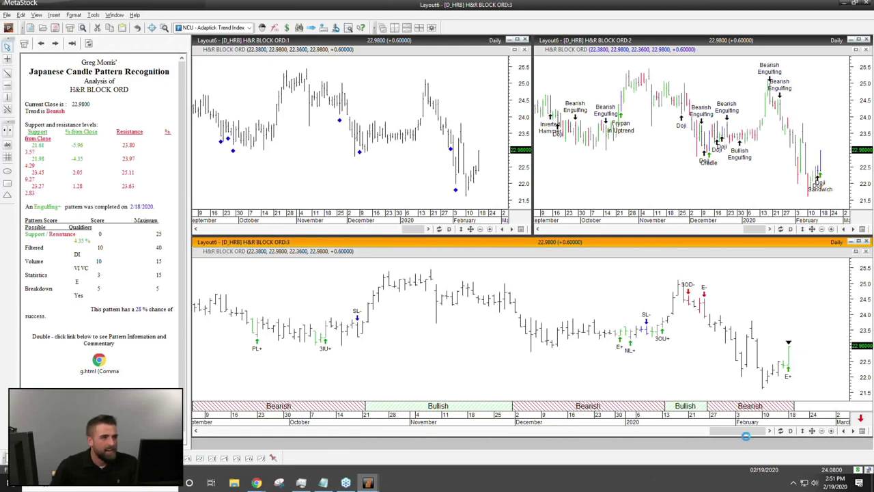
left_click(831, 430)
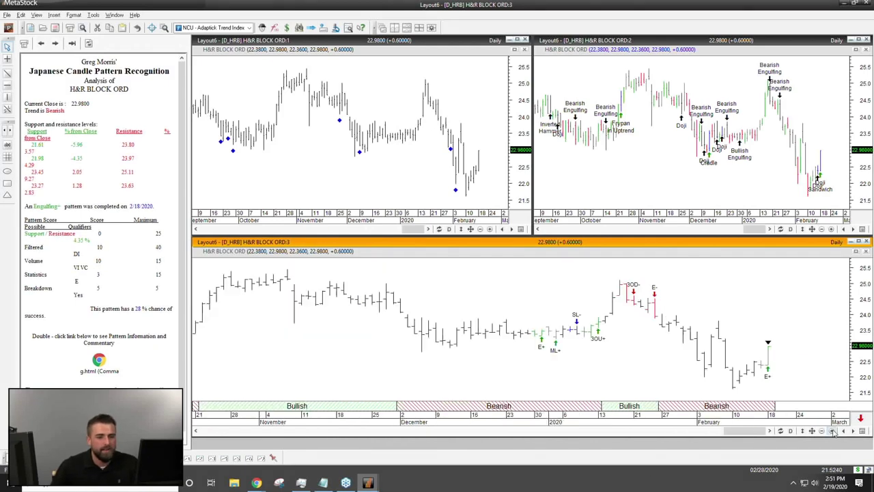
left_click(831, 430)
left_click(537, 52)
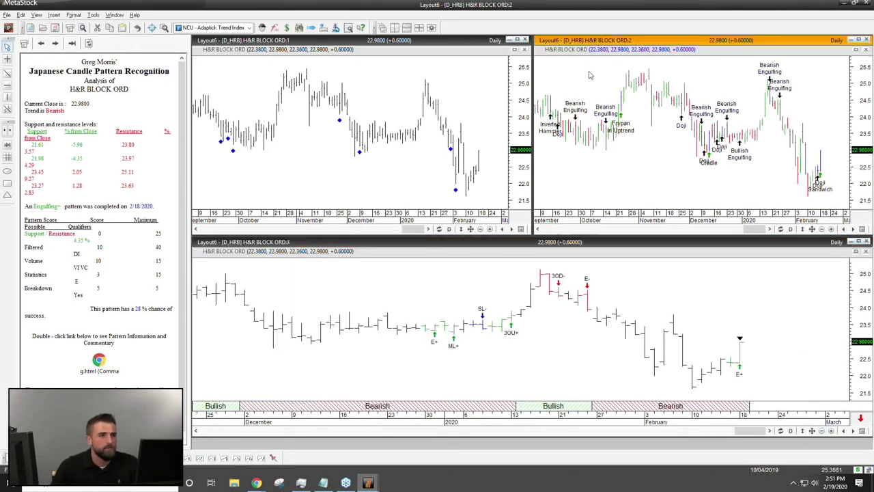
left_click(528, 63)
left_click(539, 62)
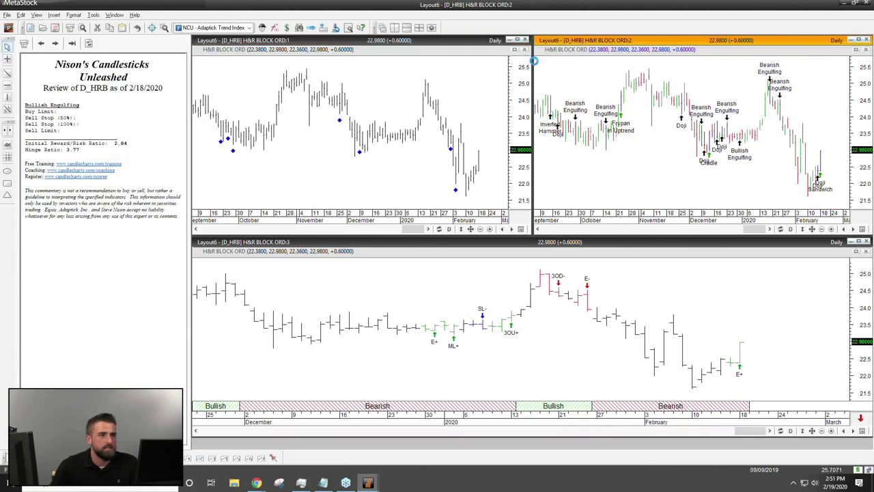
left_click_drag(534, 61, 195, 67)
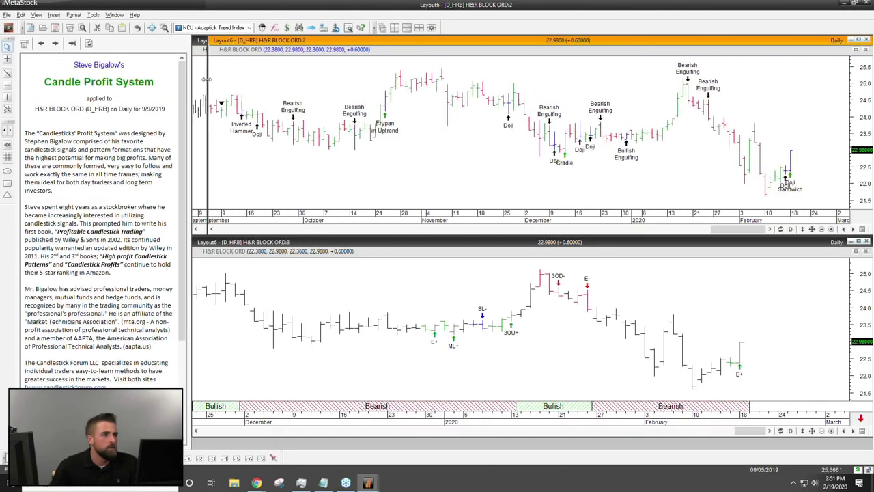
- Mark the 2/18 bar and highlight the full Doji Sandwich commentary paragraph, then clear it
left_click(790, 146)
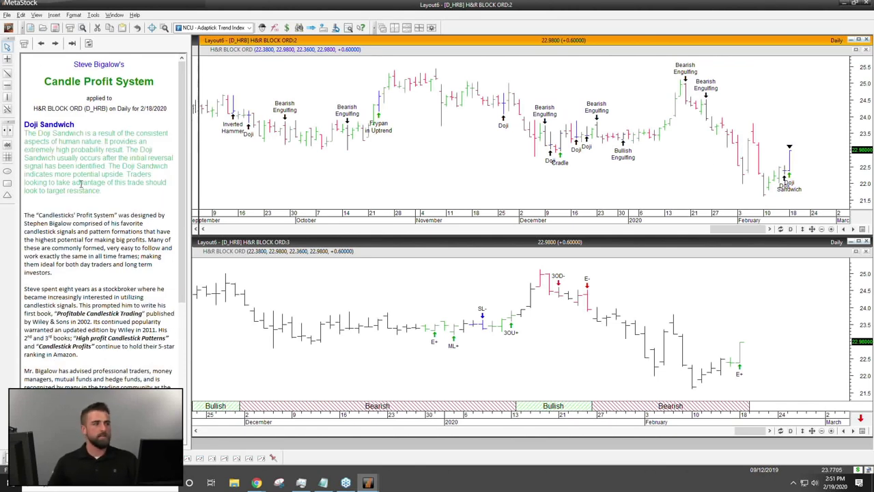
left_click_drag(76, 132, 176, 158)
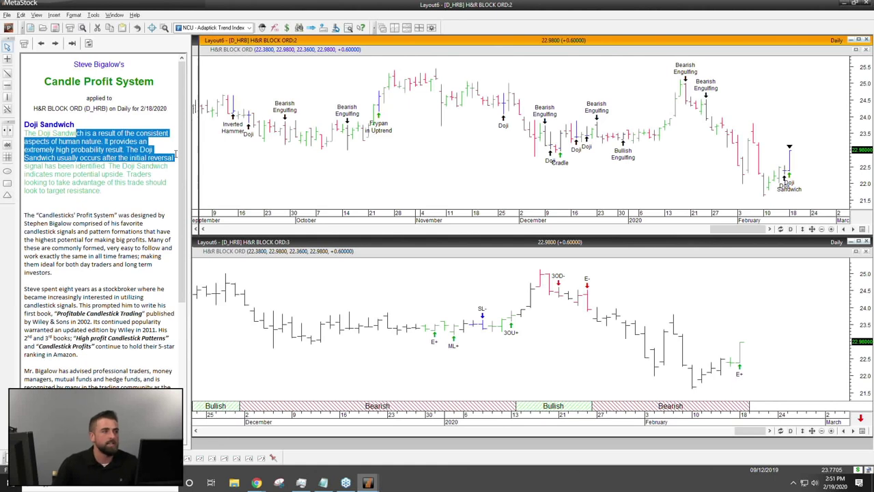
left_click_drag(173, 159, 170, 166)
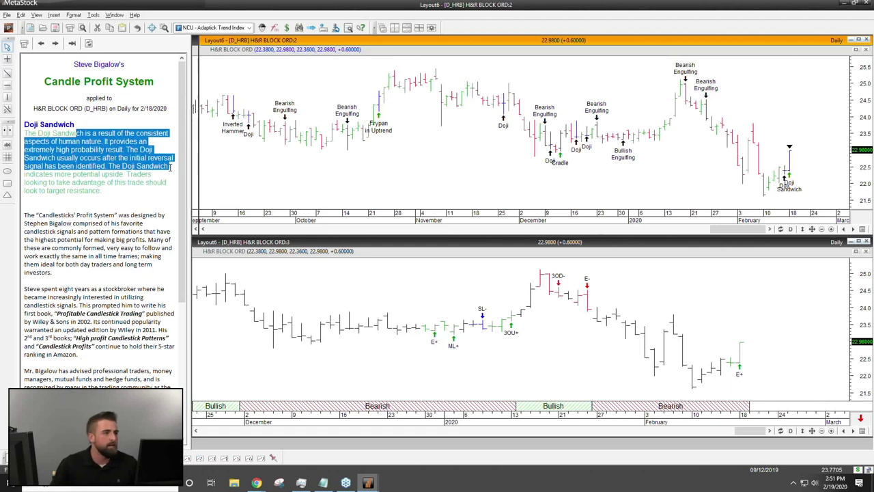
left_click_drag(170, 166, 167, 177)
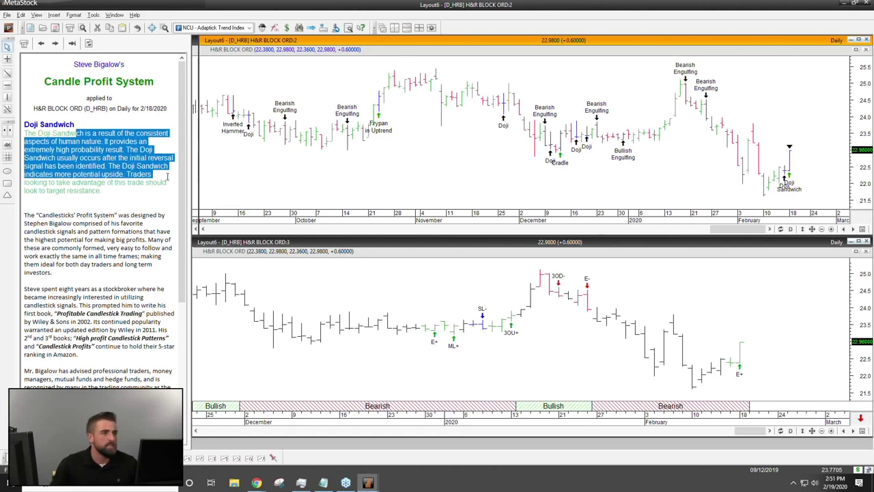
left_click_drag(166, 177, 169, 184)
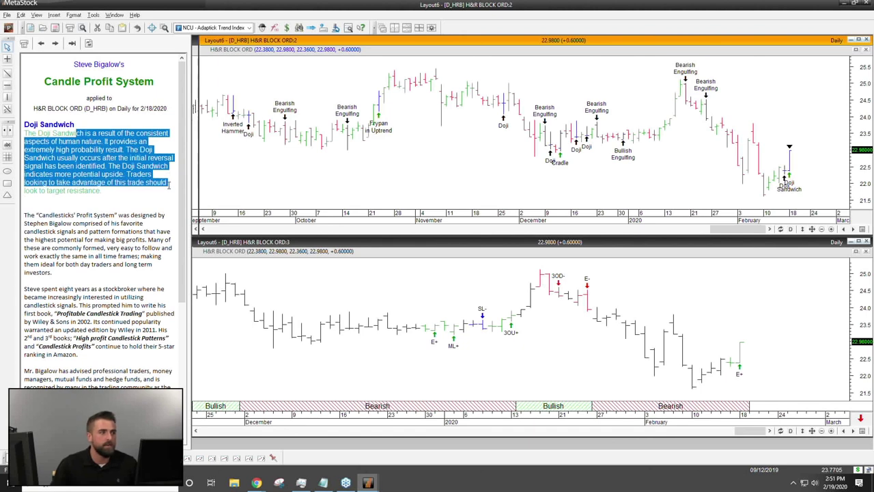
left_click_drag(169, 185, 163, 194)
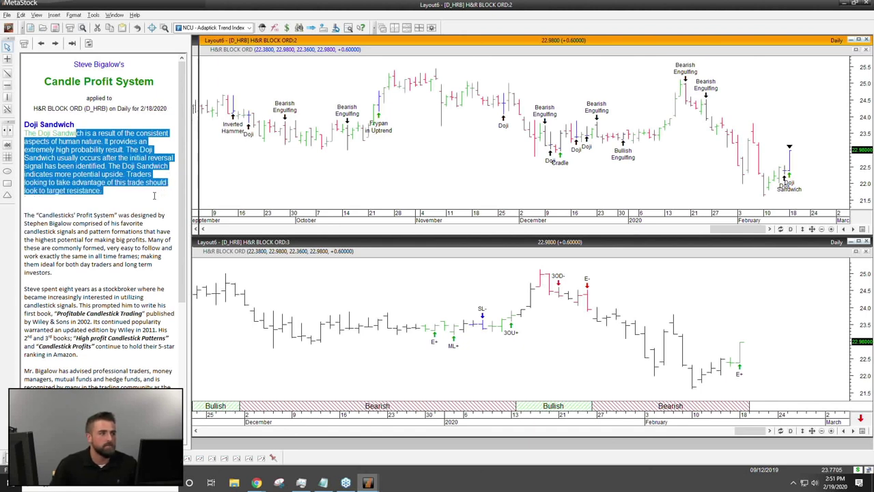
left_click(154, 195)
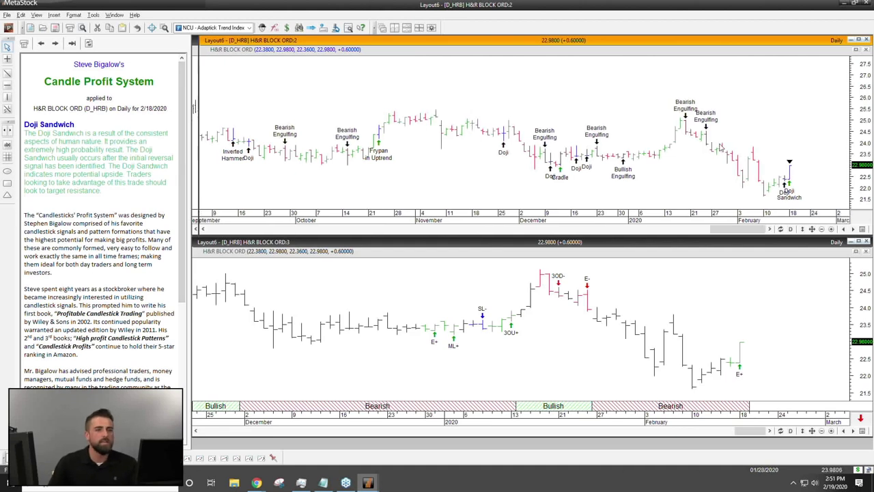
- Show Greg Morris' analysis for the lower chart: close 22.9800, Engulfing-, 28% success chance
scroll(136, 191, "down", 5)
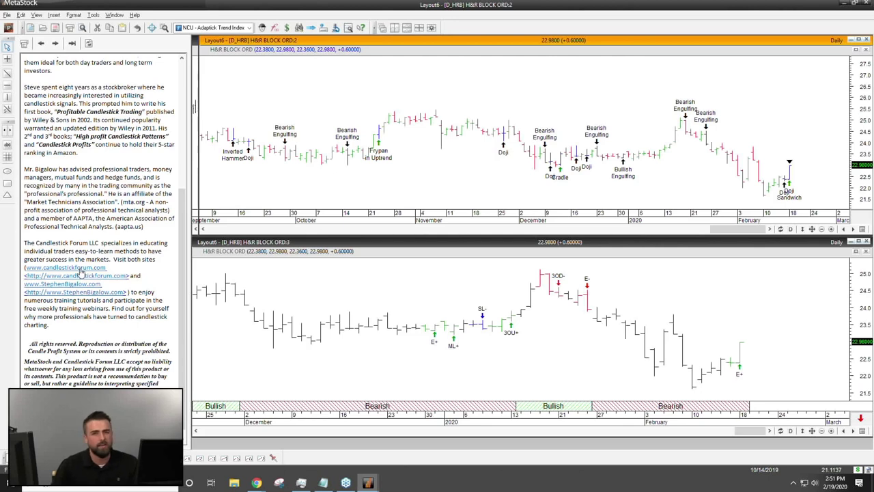
scroll(80, 271, "up", 3)
scroll(77, 309, "up", 3)
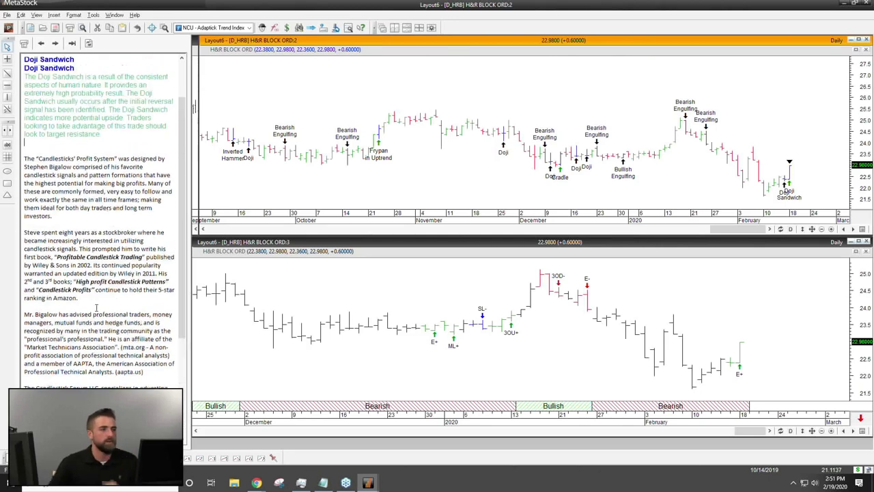
left_click(747, 323)
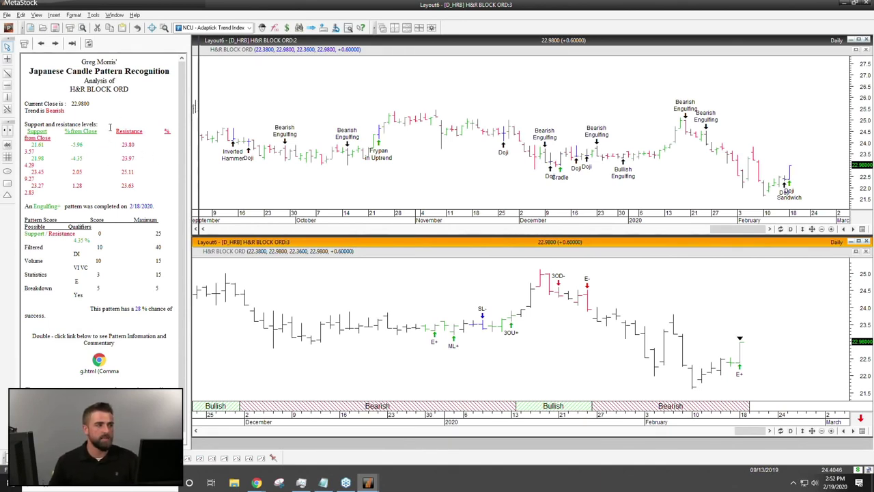
right_click(744, 311)
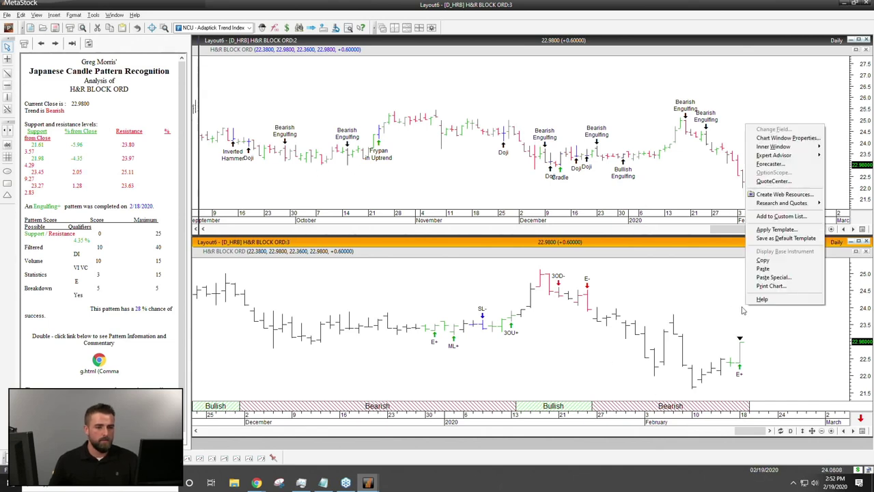
left_click(713, 312)
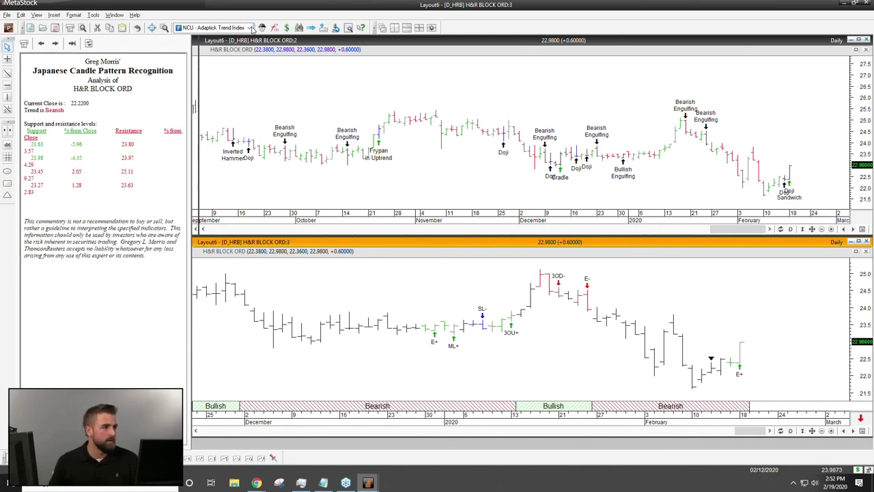
left_click(740, 314)
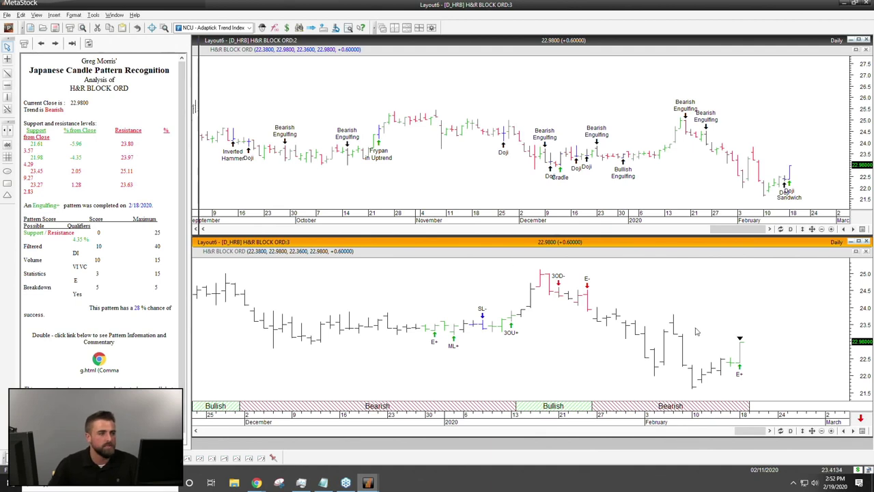
double_click(103, 232)
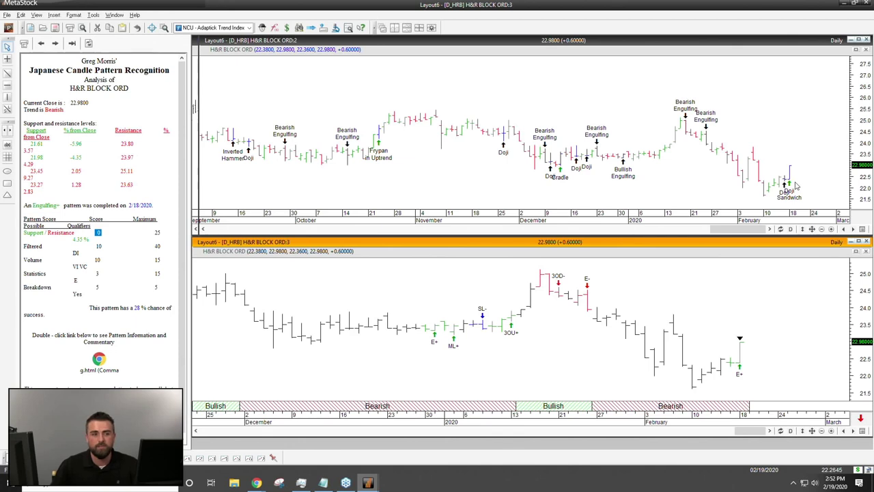
mouse_move(791, 186)
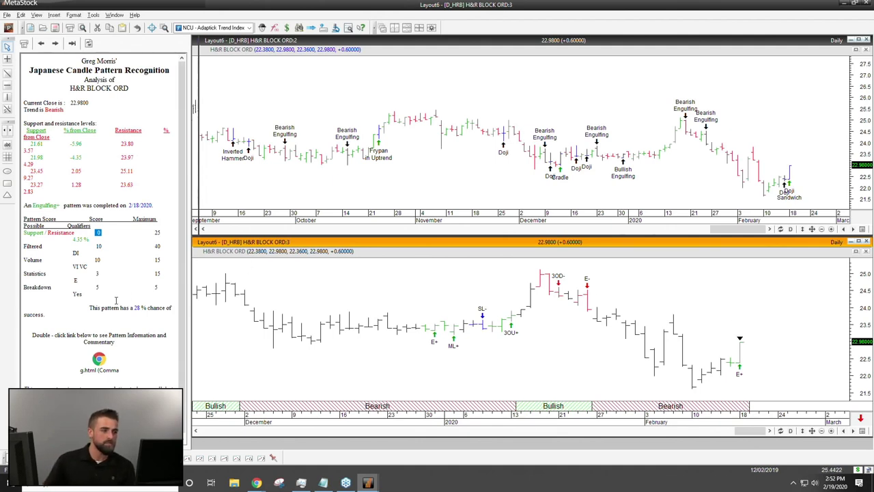
left_click_drag(129, 307, 147, 307)
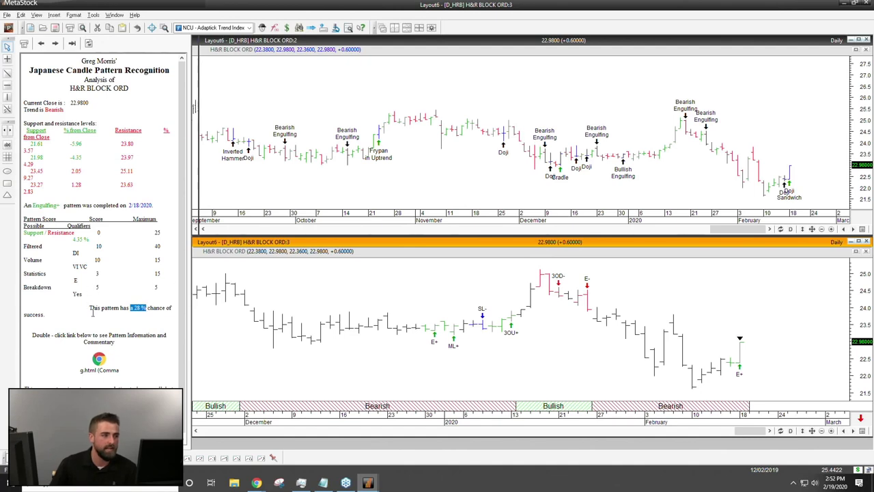
left_click(69, 321)
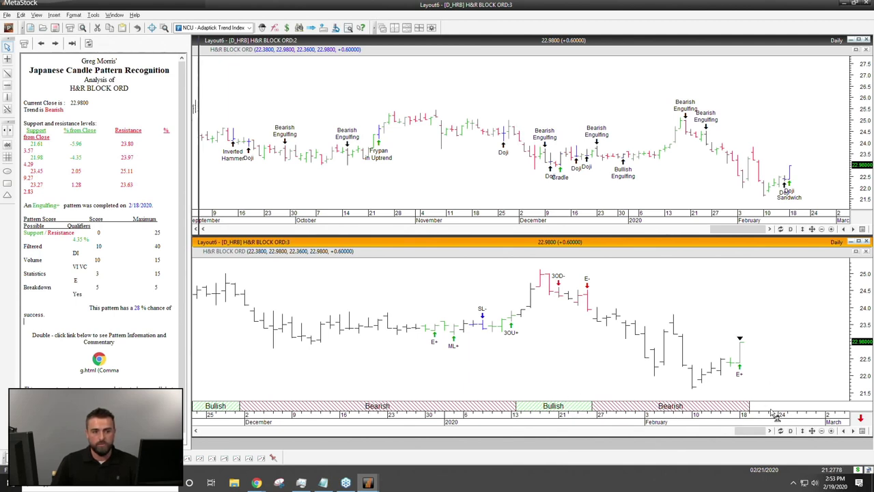
left_click(788, 134)
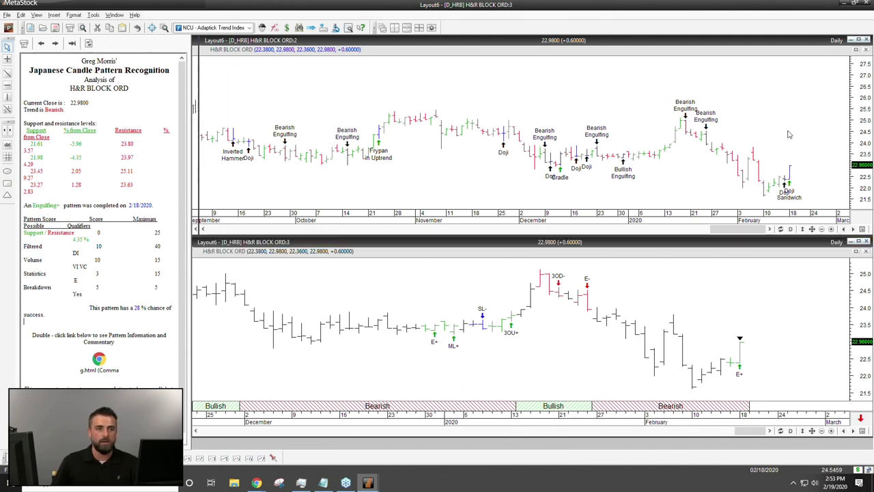
- Open and dismiss the upper chart's options, then make the lower chart active again
right_click(789, 131)
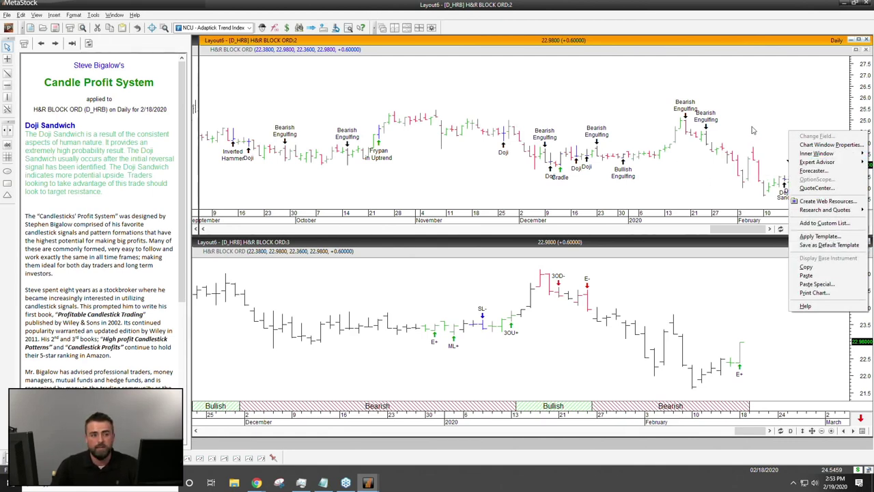
left_click(774, 120)
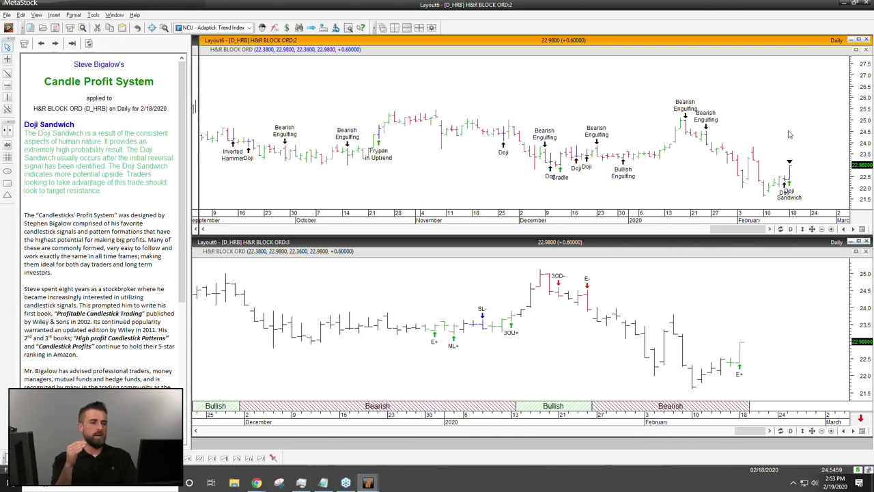
left_click(753, 326)
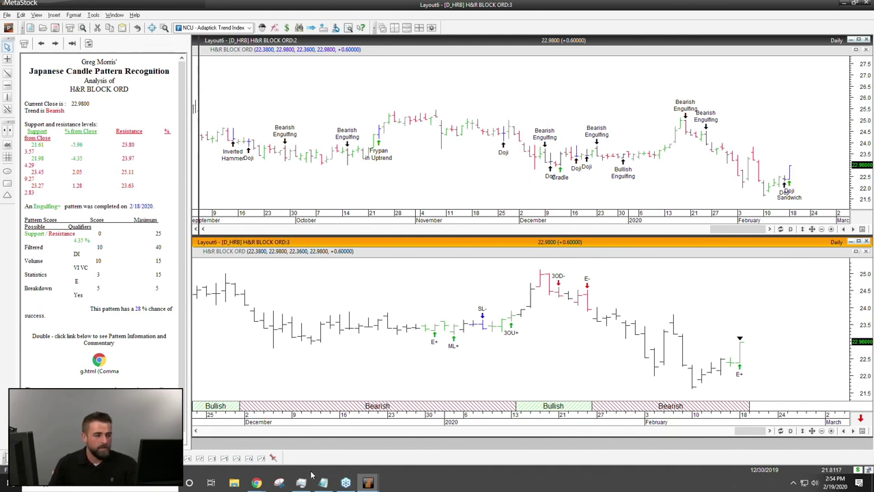
- Return to the slideshow's Pricing slide: Morris $399, Bigalow $499, Nison $299
mouse_move(278, 478)
left_click(278, 457)
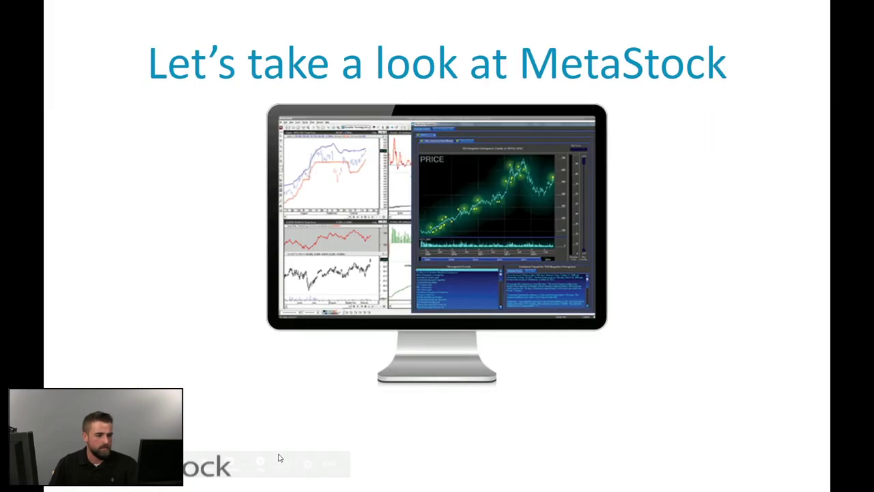
left_click(415, 218)
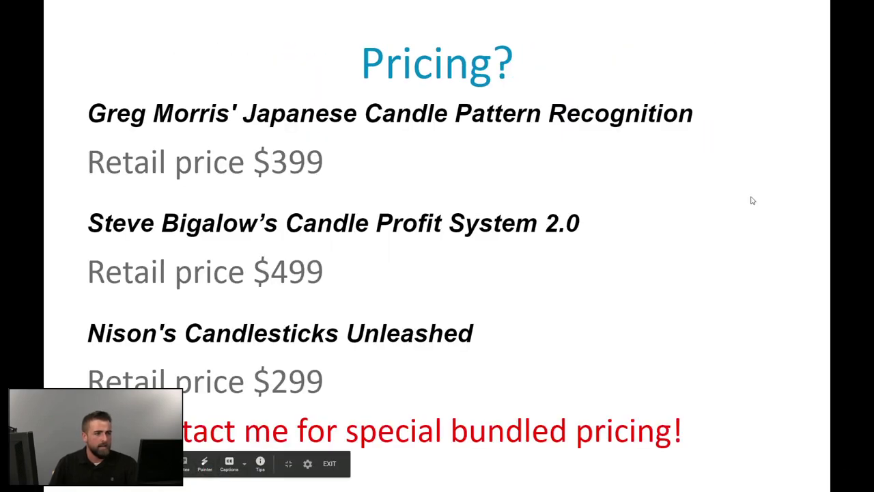